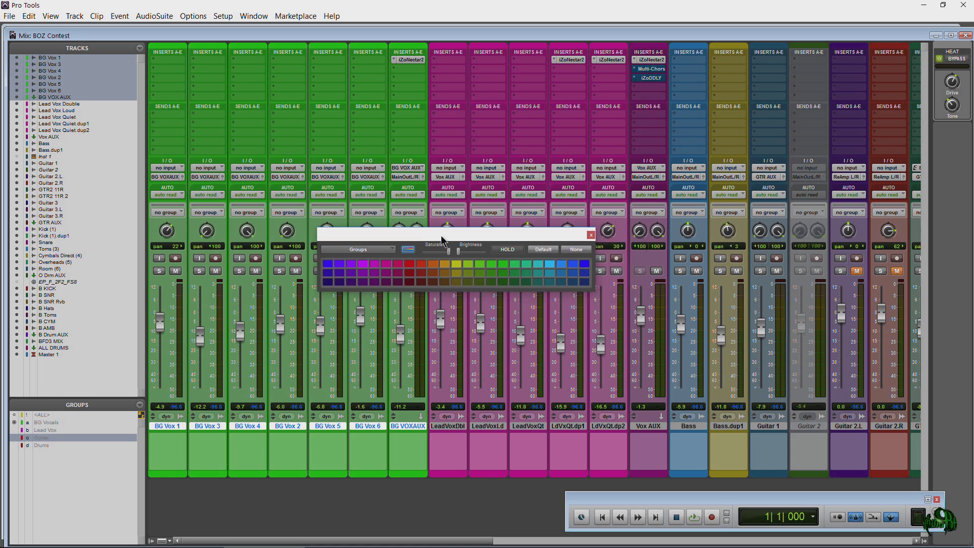
Look through what the Color Palette can be applied to, keeping it set to Groups
{"action": "left_click", "coordinate": [392, 251]}
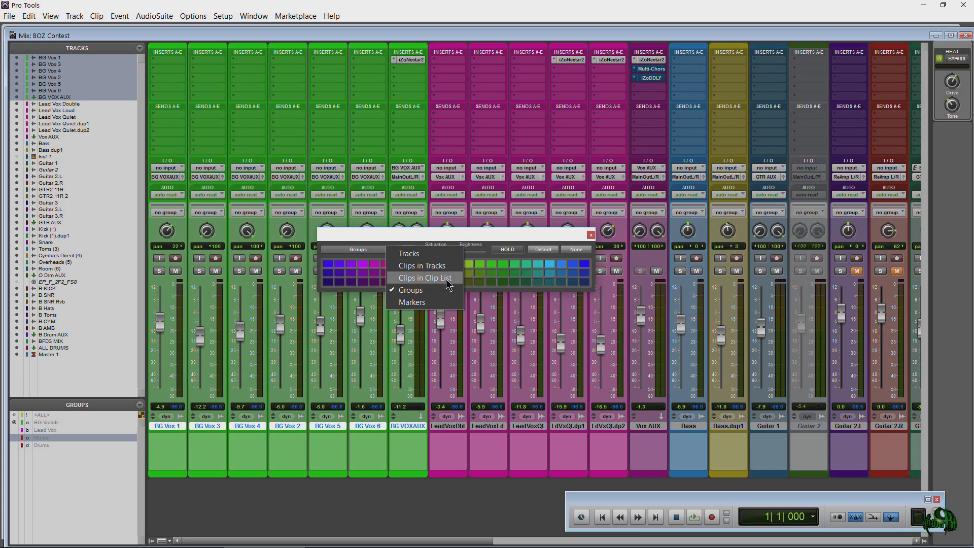
{"action": "left_click", "coordinate": [413, 292]}
{"action": "left_click_drag", "start_coordinate": [431, 237], "coordinate": [417, 238]}
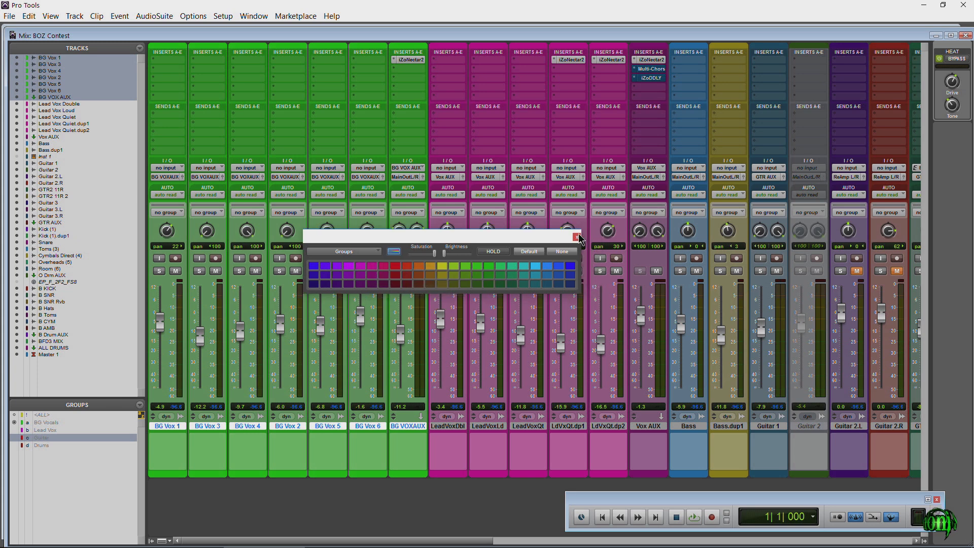
Close the Color Palette, reopen it from a background vocal track's color strip, and look up its entry in the window list
{"action": "left_click", "coordinate": [577, 237]}
{"action": "double_click", "coordinate": [329, 477]}
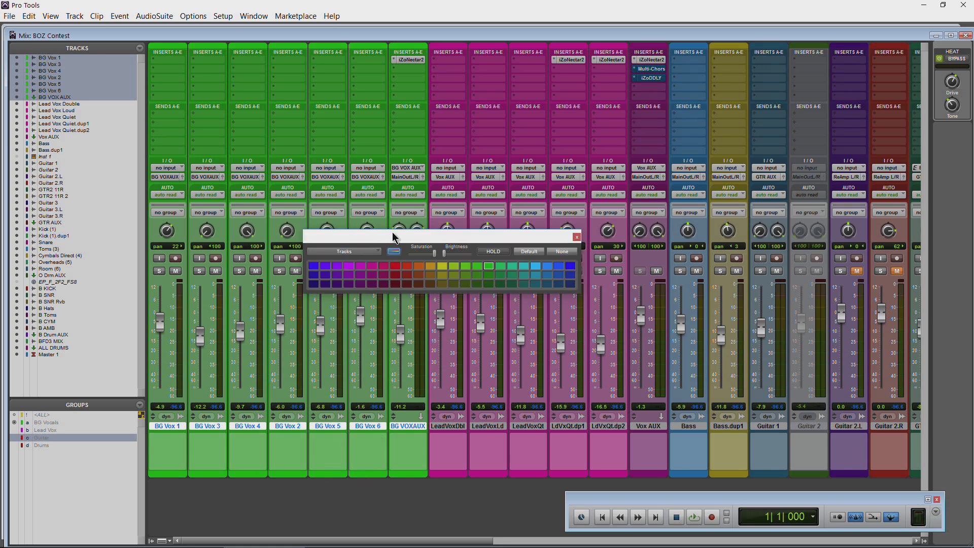
{"action": "left_click_drag", "start_coordinate": [391, 236], "coordinate": [378, 242]}
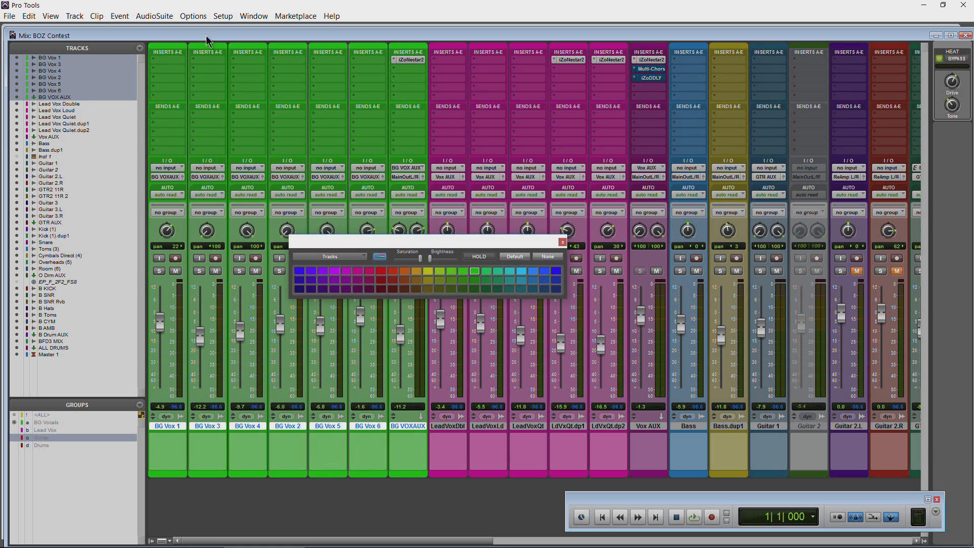
{"action": "left_click", "coordinate": [251, 17]}
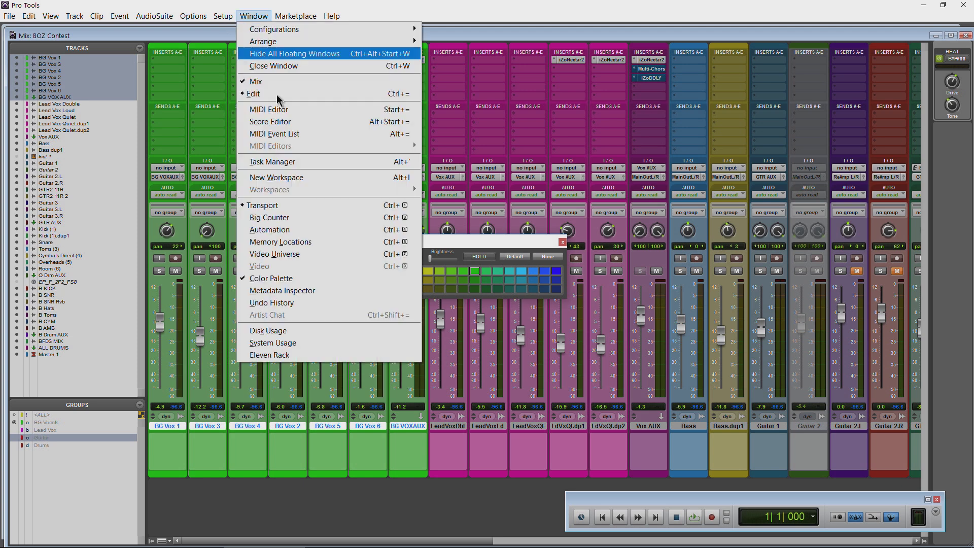
{"action": "left_click", "coordinate": [495, 245]}
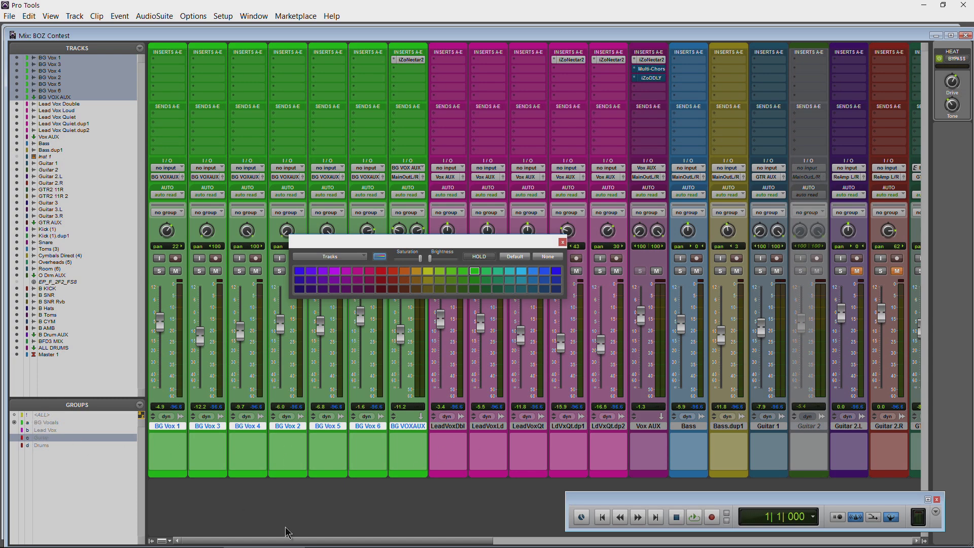
Select the tracks from Guitar 3.R through Toms (3) and start creating a group named NEW
{"action": "left_click_drag", "start_coordinate": [285, 541], "coordinate": [517, 518]}
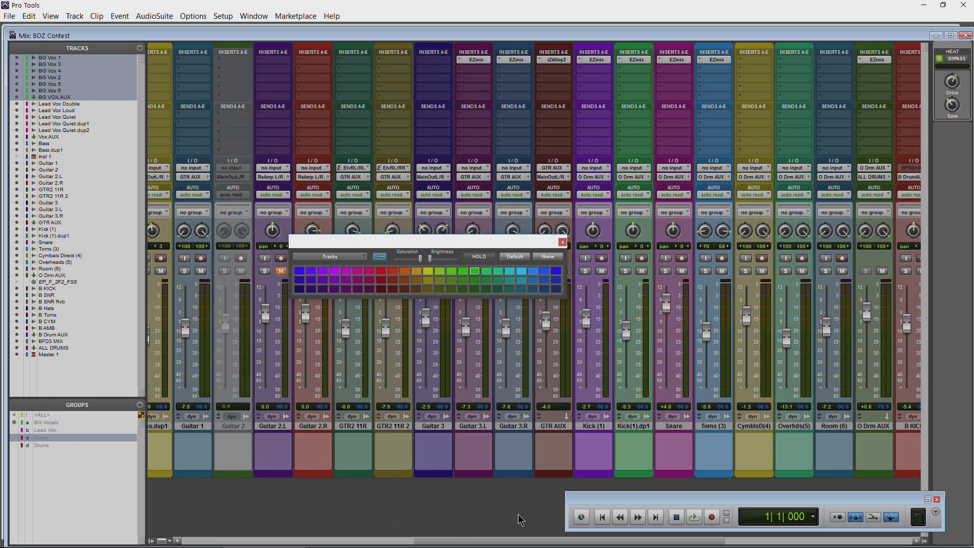
{"action": "left_click", "coordinate": [514, 427]}
{"action": "left_click", "coordinate": [717, 426], "text": "shift"}
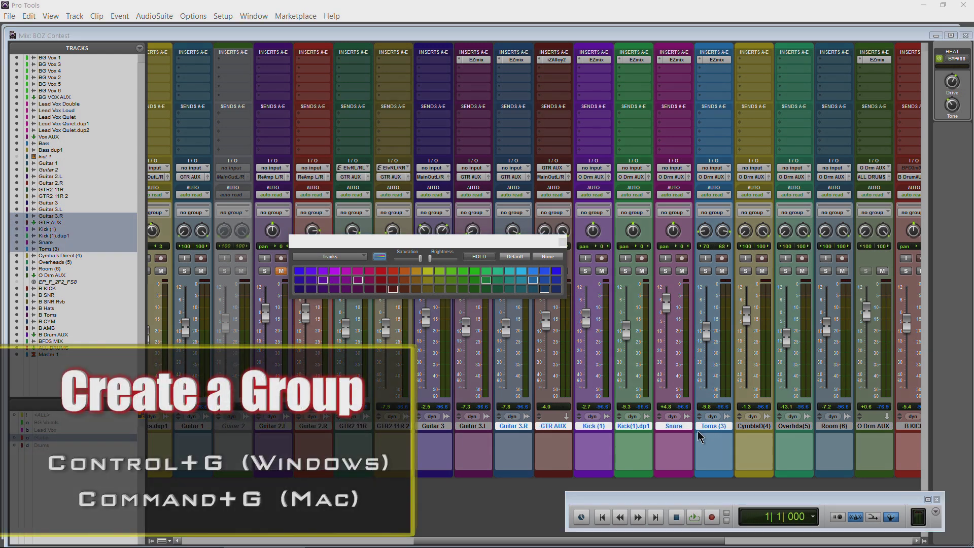
{"action": "key", "text": "ctrl+g"}
{"action": "type", "text": "NEW"}
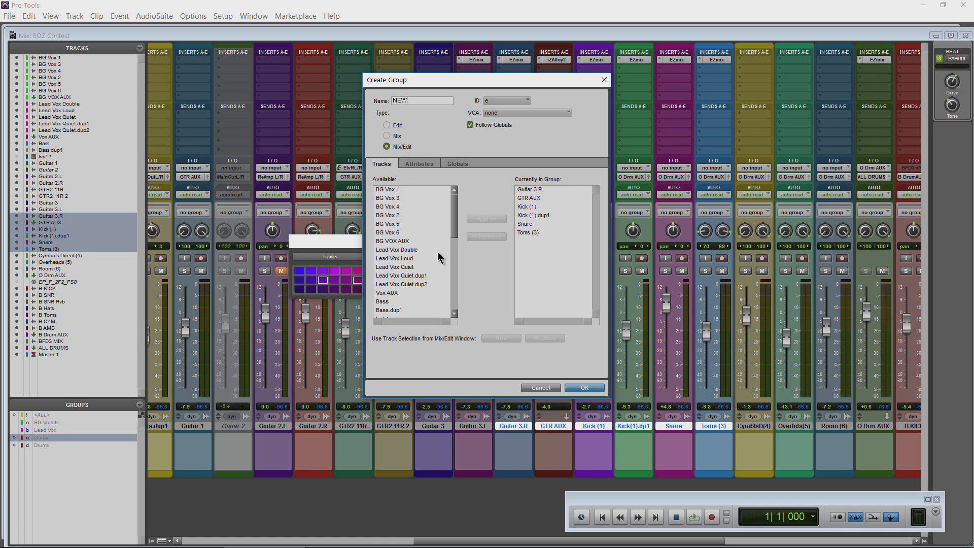
Browse the tracks available to the NEW group, highlight O Drm AUX, and cancel the group creation
{"action": "left_click_drag", "start_coordinate": [456, 215], "coordinate": [456, 264]}
{"action": "left_click", "coordinate": [389, 262]}
{"action": "left_click", "coordinate": [406, 262]}
{"action": "scroll", "coordinate": [455, 252], "scroll_direction": "down", "scroll_amount": 1}
{"action": "left_click", "coordinate": [395, 267]}
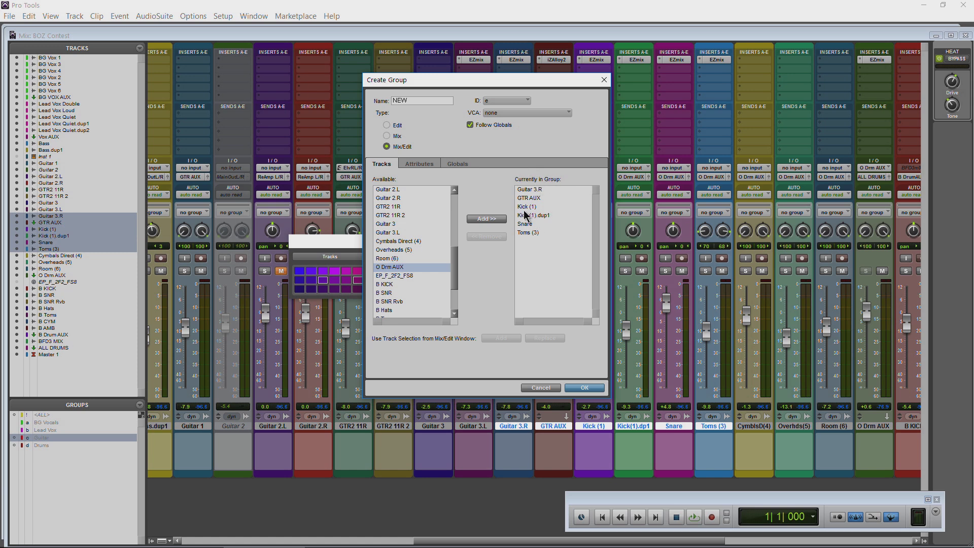
{"action": "left_click_drag", "start_coordinate": [455, 263], "coordinate": [455, 266]}
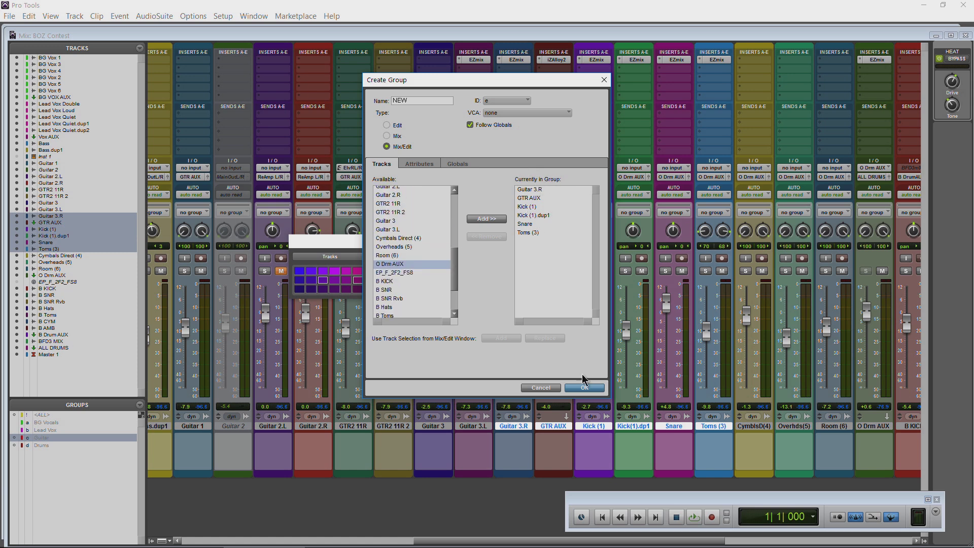
{"action": "left_click", "coordinate": [532, 389]}
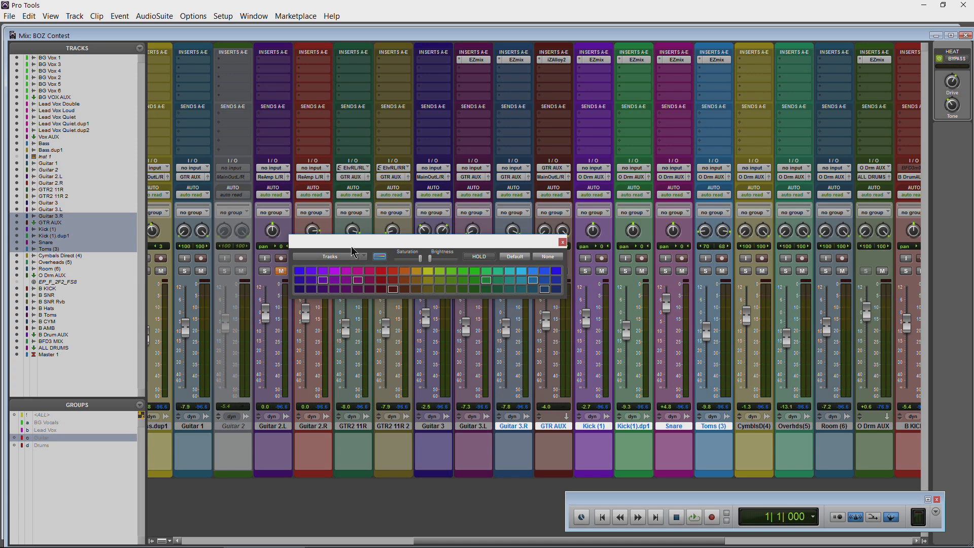
Move the Color Palette lower, then resume and suspend all groups several times, leaving them resumed
{"action": "left_click_drag", "start_coordinate": [352, 246], "coordinate": [313, 272]}
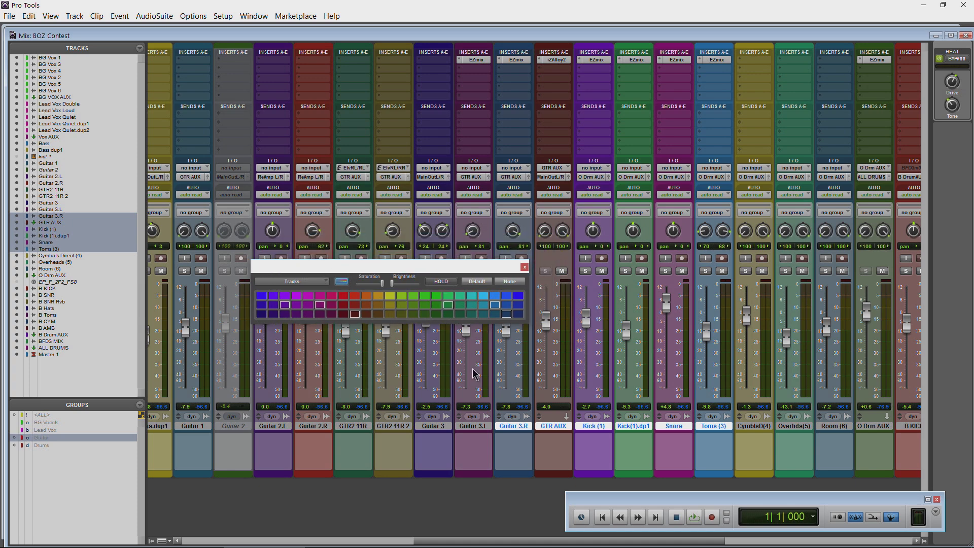
{"action": "left_click_drag", "start_coordinate": [558, 542], "coordinate": [284, 535]}
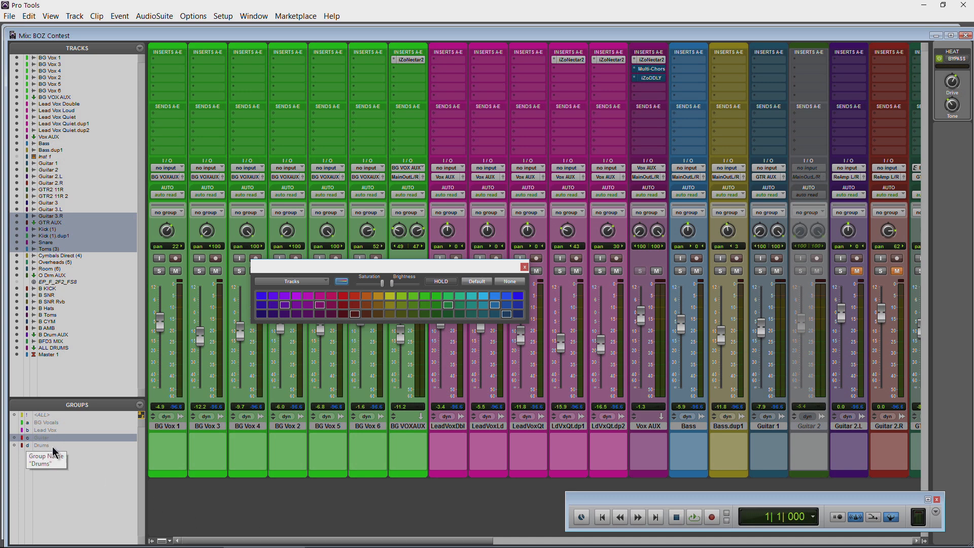
{"action": "key", "text": "c"}
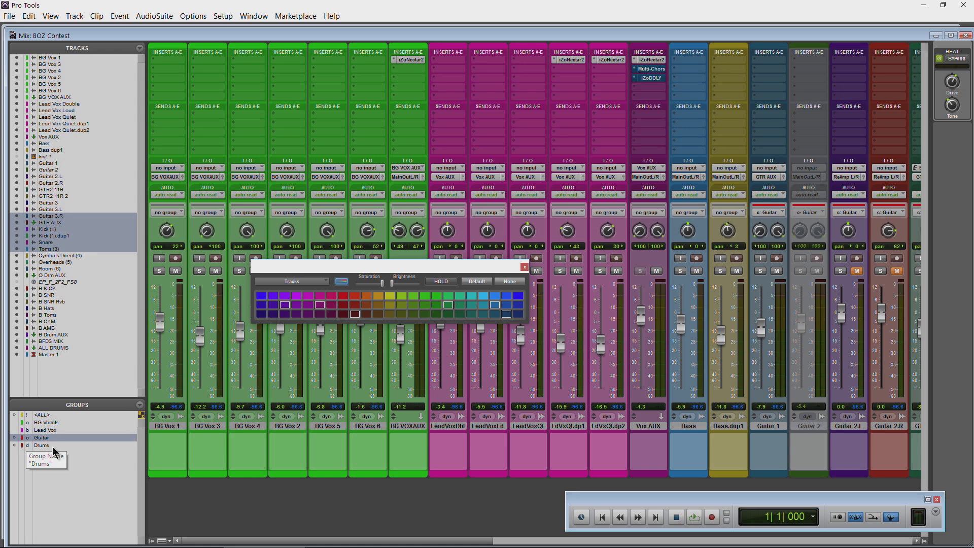
{"action": "key", "text": "ctrl+shift+g"}
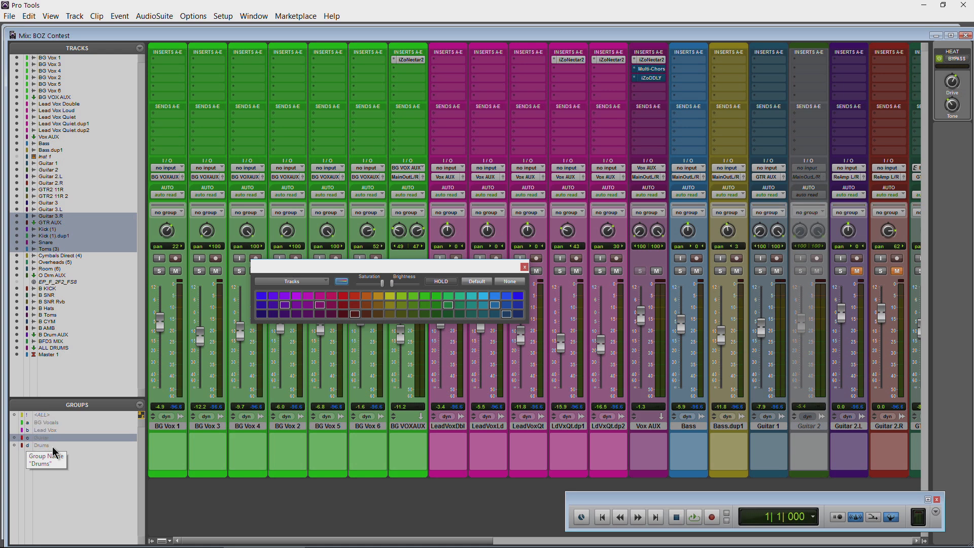
{"action": "key", "text": "ctrl+shift+g"}
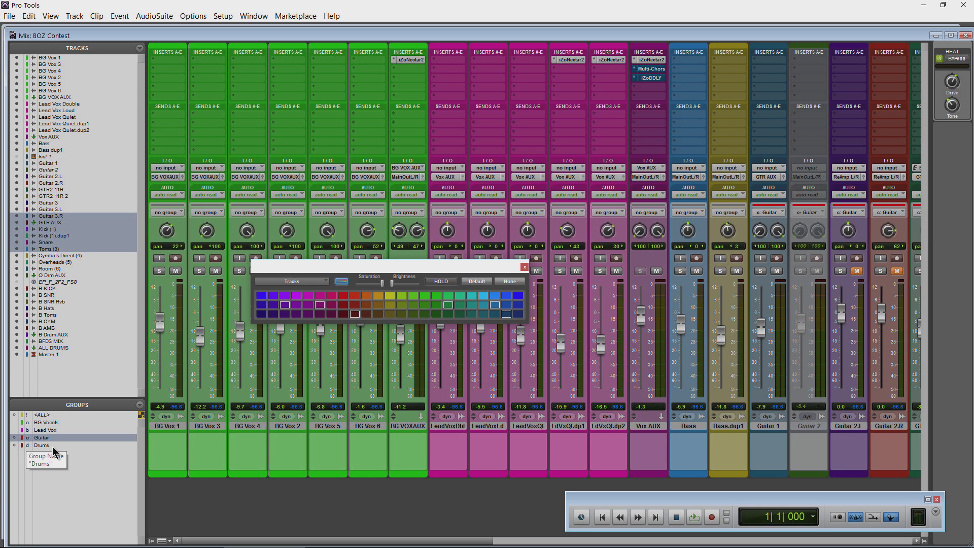
{"action": "key", "text": "ctrl+shift+g"}
{"action": "key", "text": "ctrl+shift+g"}
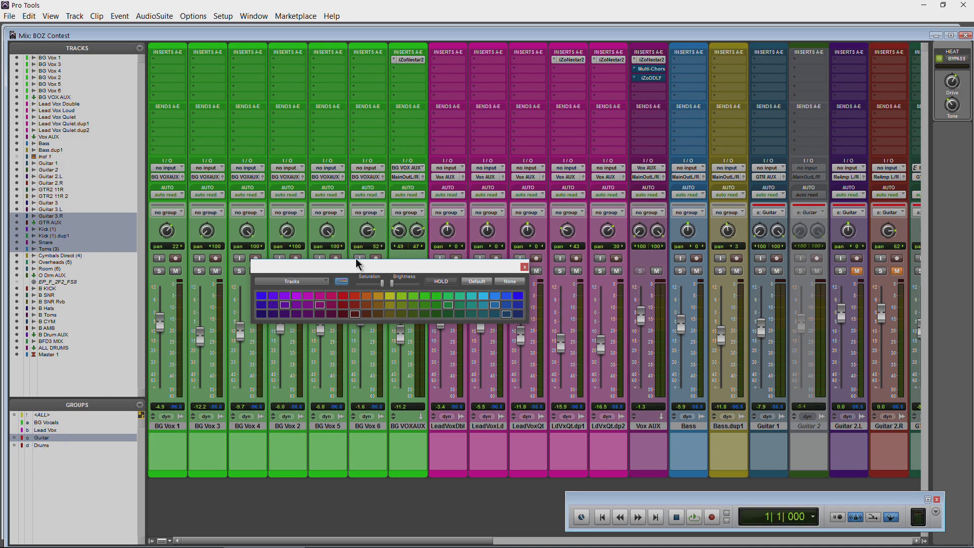
Reposition the Color Palette over the background vocal channels, keeping it set to Tracks
{"action": "left_click_drag", "start_coordinate": [364, 272], "coordinate": [381, 268]}
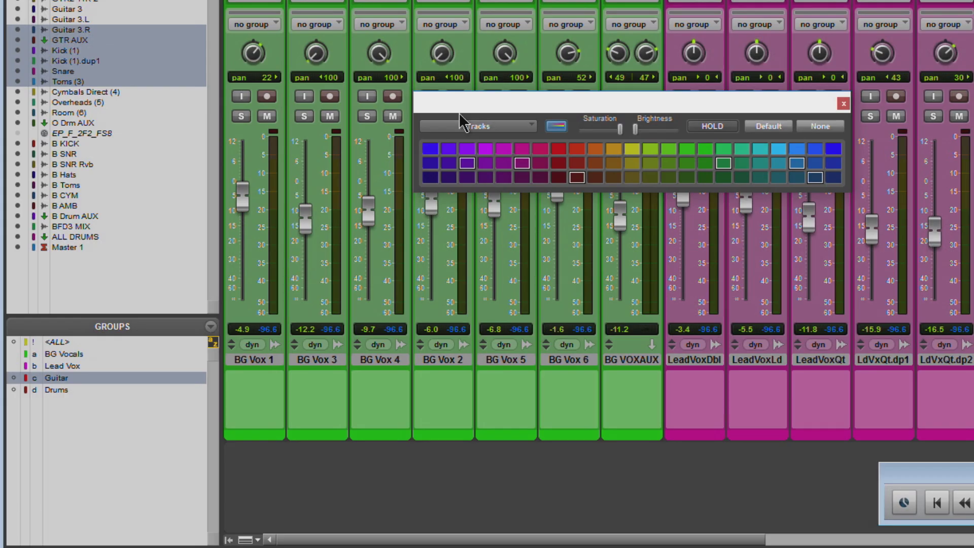
{"action": "left_click_drag", "start_coordinate": [329, 262], "coordinate": [287, 268]}
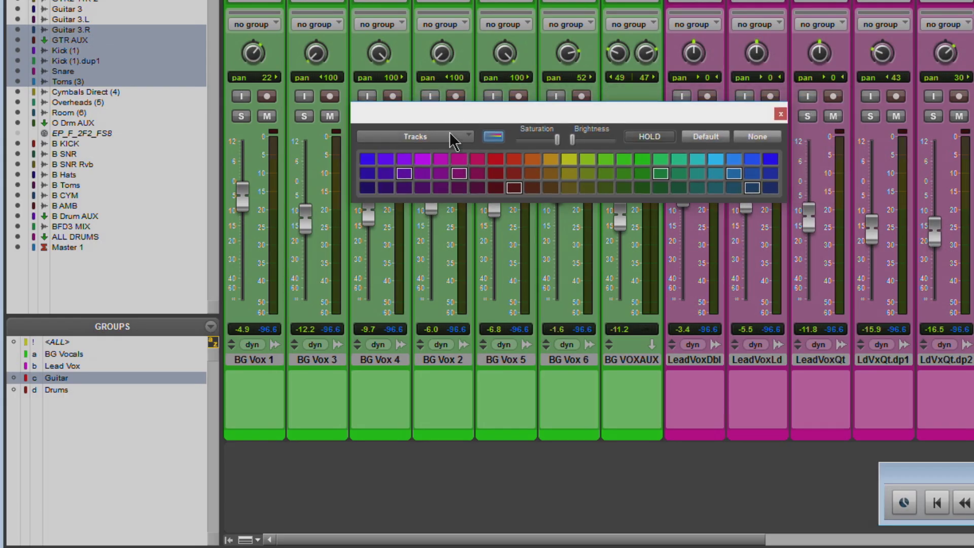
{"action": "left_click", "coordinate": [448, 135]}
{"action": "left_click", "coordinate": [440, 142]}
{"action": "left_click_drag", "start_coordinate": [448, 115], "coordinate": [421, 124]}
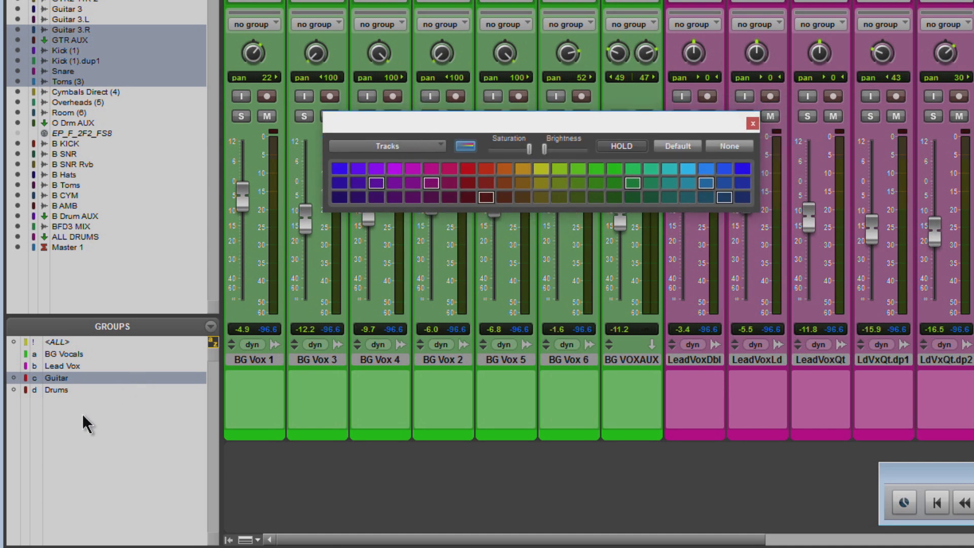
Activate the BG Vocals group and select the tracks from BG Vox 1 through BG VOXAUX
{"action": "left_click", "coordinate": [64, 354]}
{"action": "left_click_drag", "start_coordinate": [674, 539], "coordinate": [528, 539]}
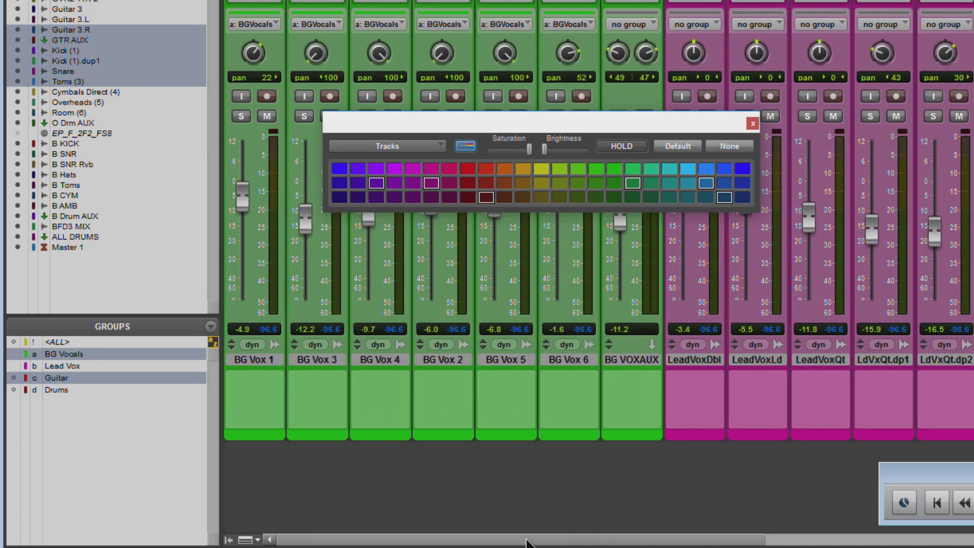
{"action": "left_click", "coordinate": [256, 359]}
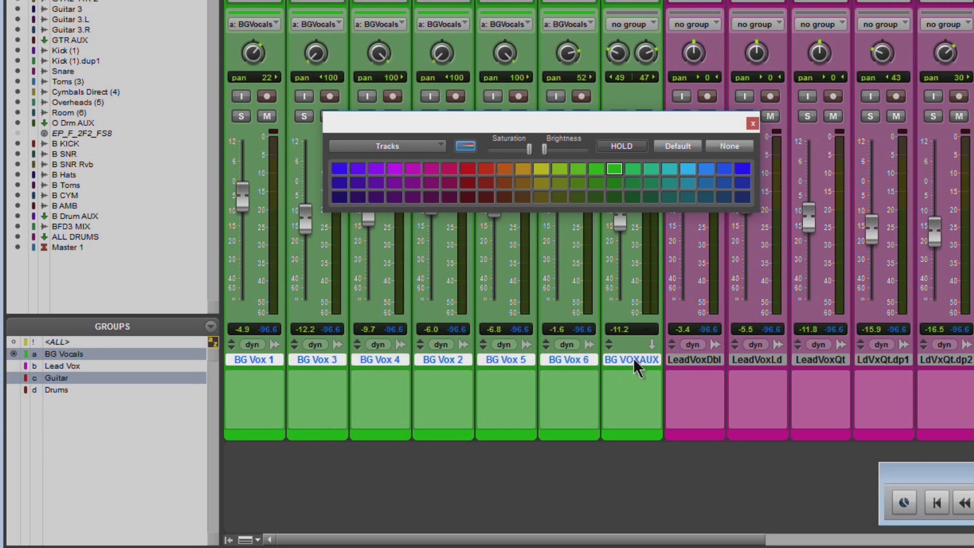
Deactivate the Guitar group and switch the BG Vocals group off and on again
{"action": "left_click", "coordinate": [59, 382]}
{"action": "left_click", "coordinate": [52, 352]}
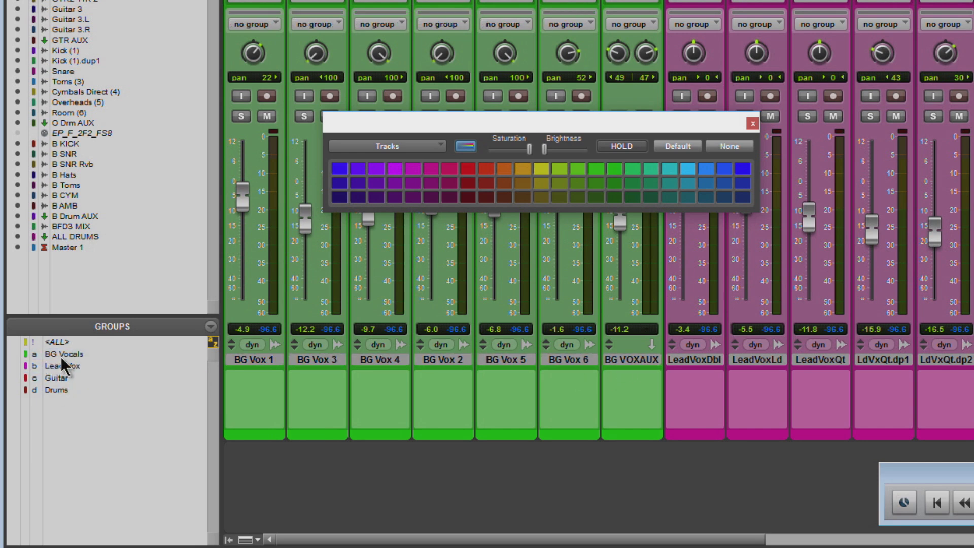
{"action": "left_click", "coordinate": [66, 352]}
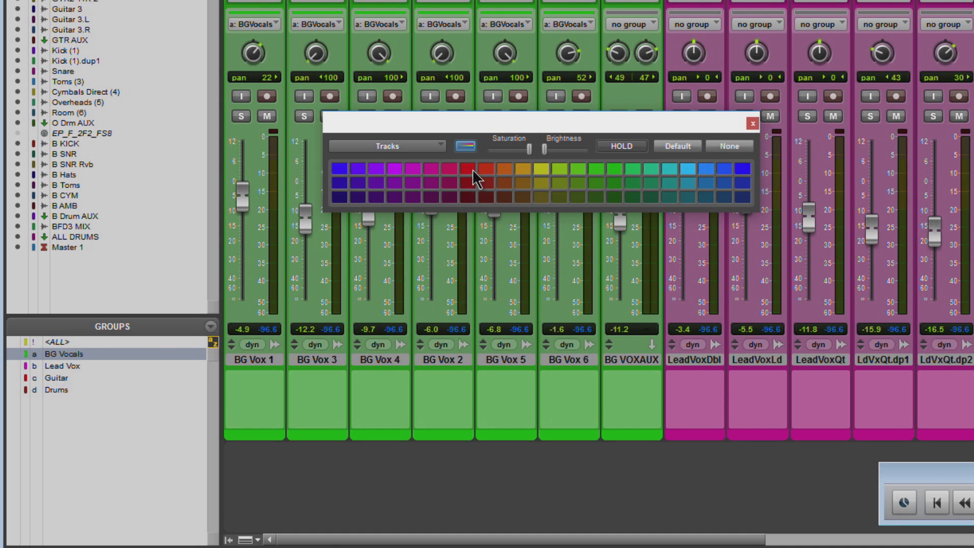
Set the Color Palette to apply to Groups and select the member tracks of the BG Vocals group
{"action": "left_click", "coordinate": [433, 144]}
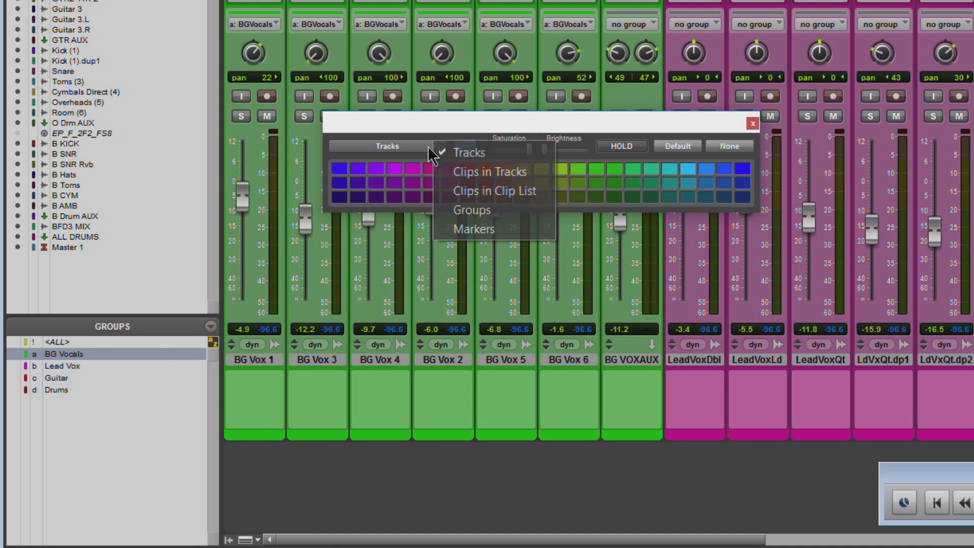
{"action": "left_click", "coordinate": [457, 209]}
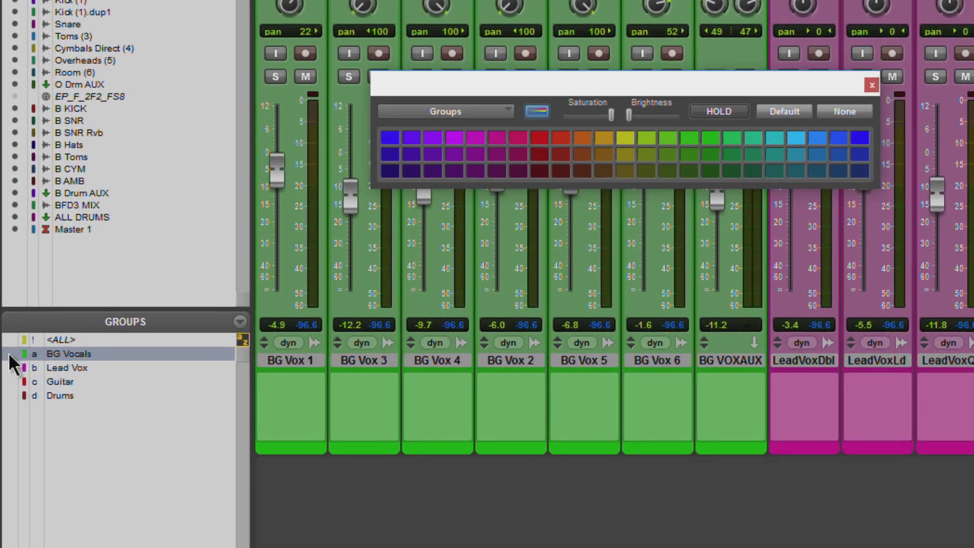
{"action": "left_click", "coordinate": [9, 355]}
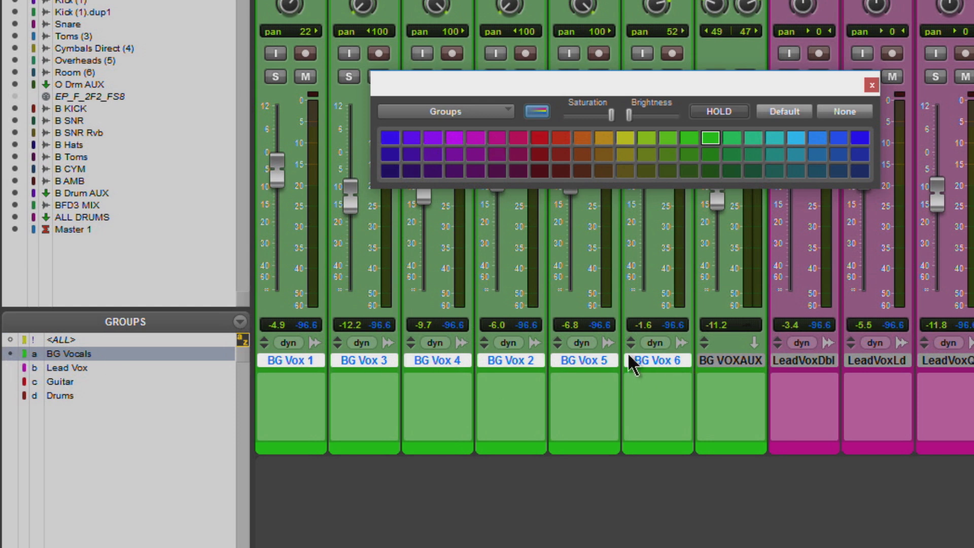
{"action": "left_click", "coordinate": [449, 112]}
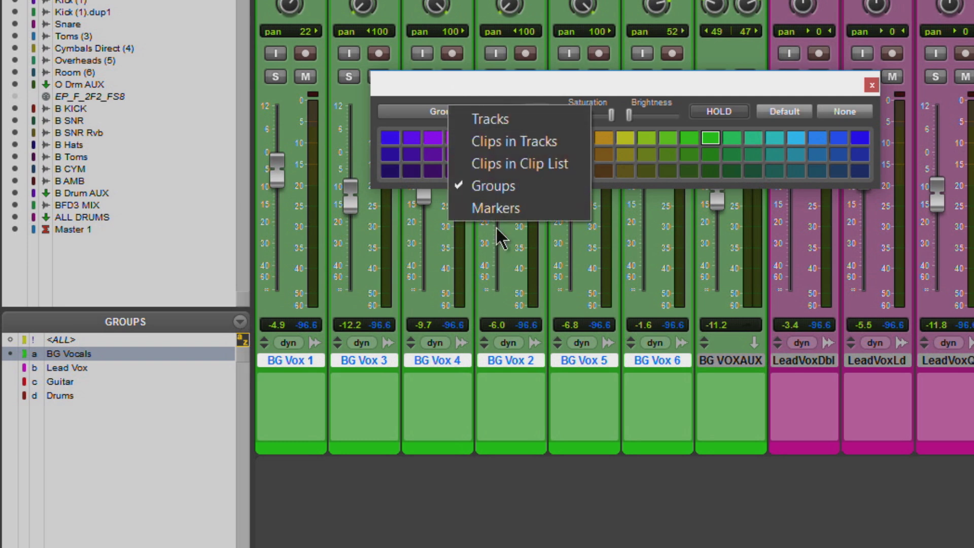
{"action": "left_click", "coordinate": [501, 193]}
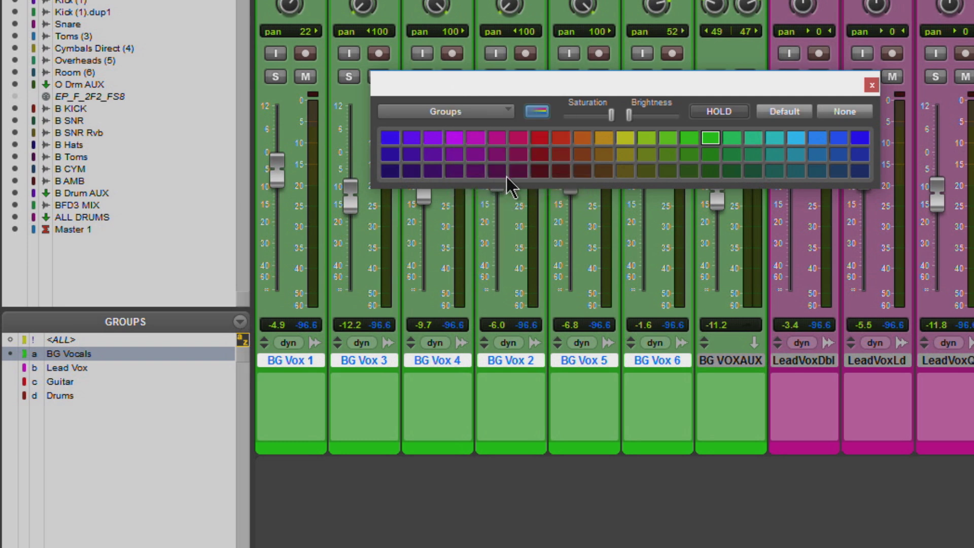
Select LeadVoxDbl, reselect the BG Vocals group's members with the palette set to Groups, and color the group yellow
{"action": "left_click", "coordinate": [805, 363]}
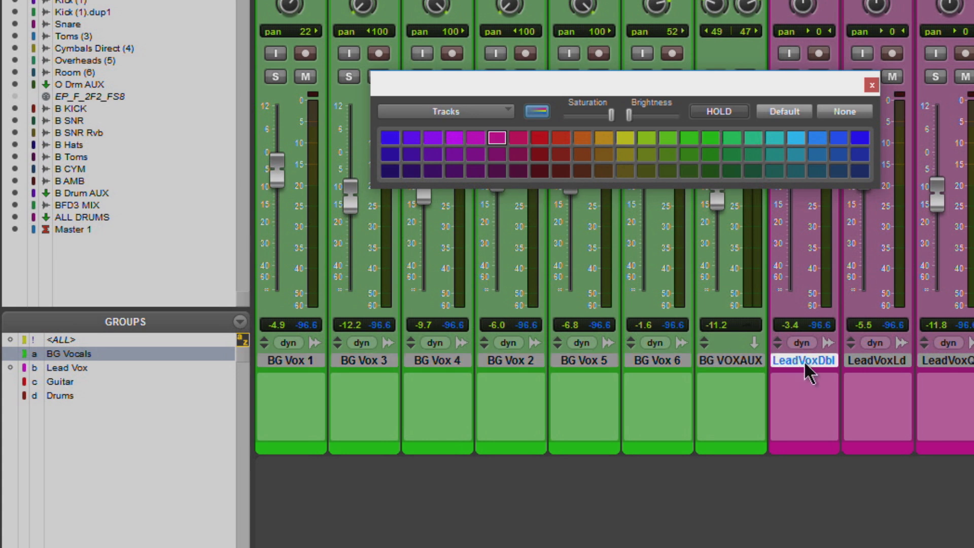
{"action": "left_click", "coordinate": [10, 355]}
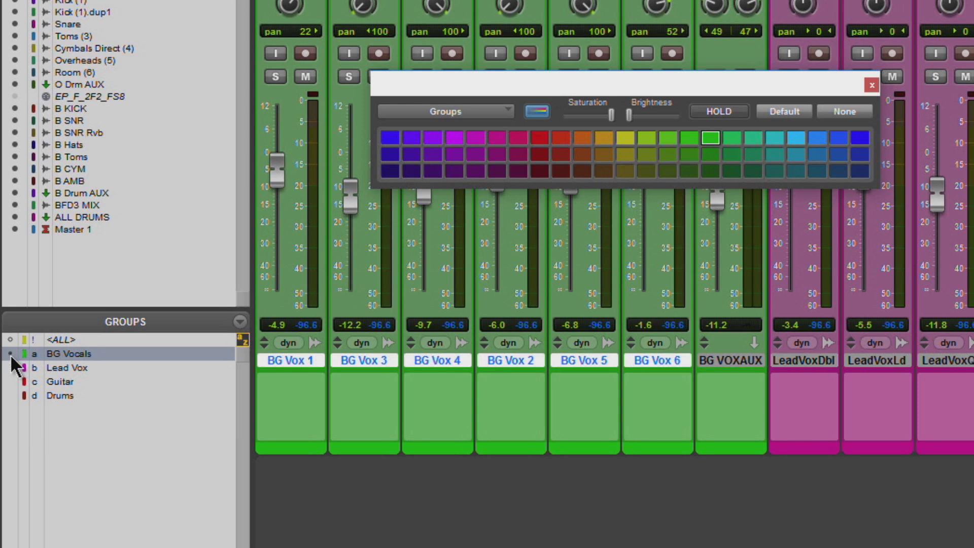
{"action": "left_click", "coordinate": [472, 110]}
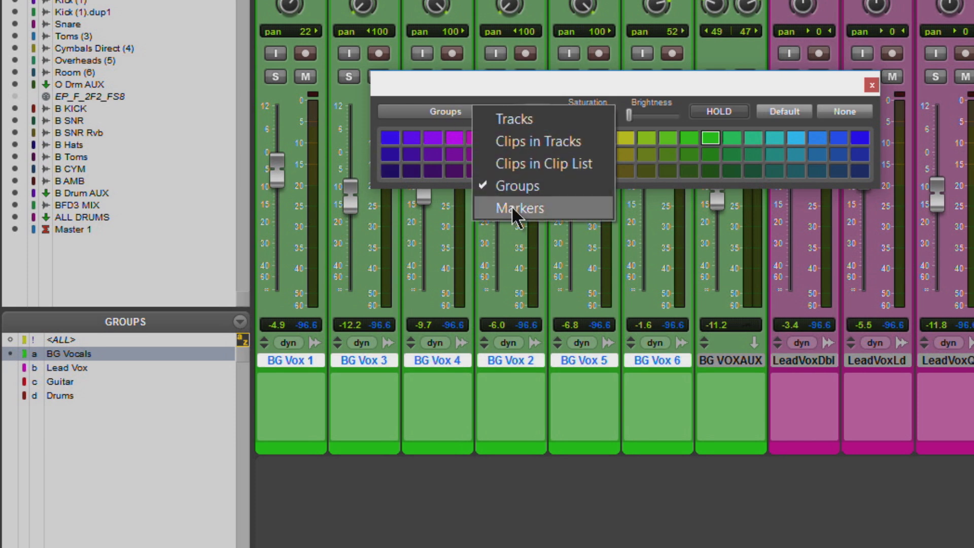
{"action": "left_click", "coordinate": [517, 187]}
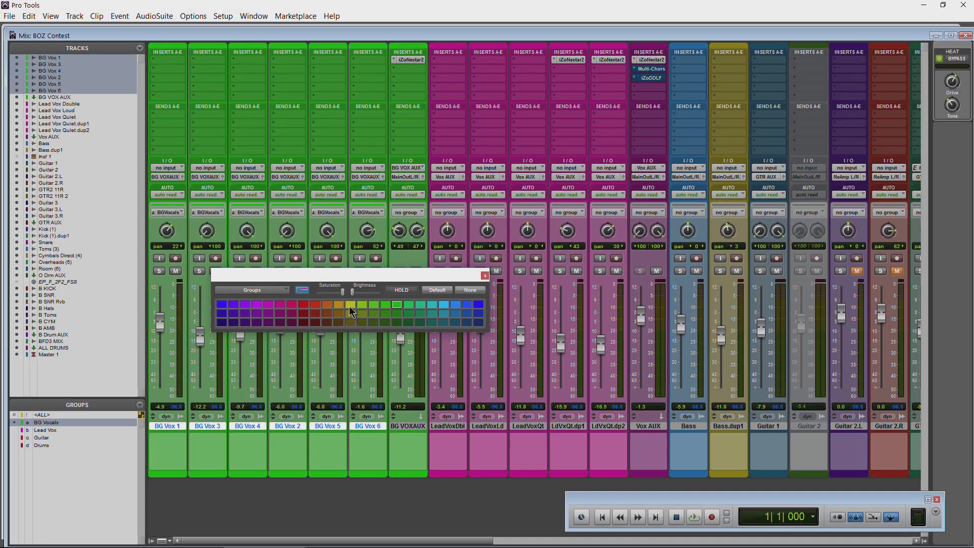
{"action": "left_click", "coordinate": [626, 138]}
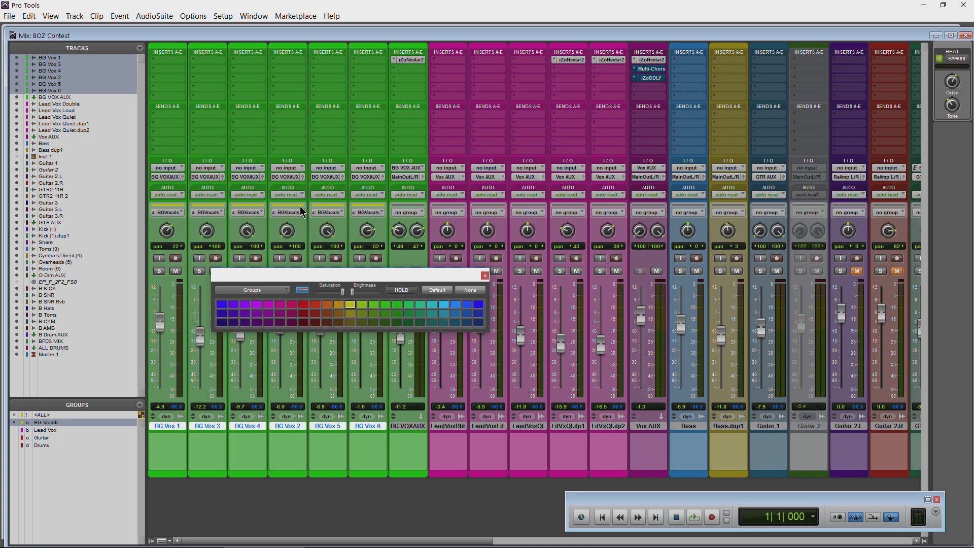
Change the color of the BG Vocals group to light blue
{"action": "left_click", "coordinate": [384, 218]}
{"action": "left_click", "coordinate": [362, 214]}
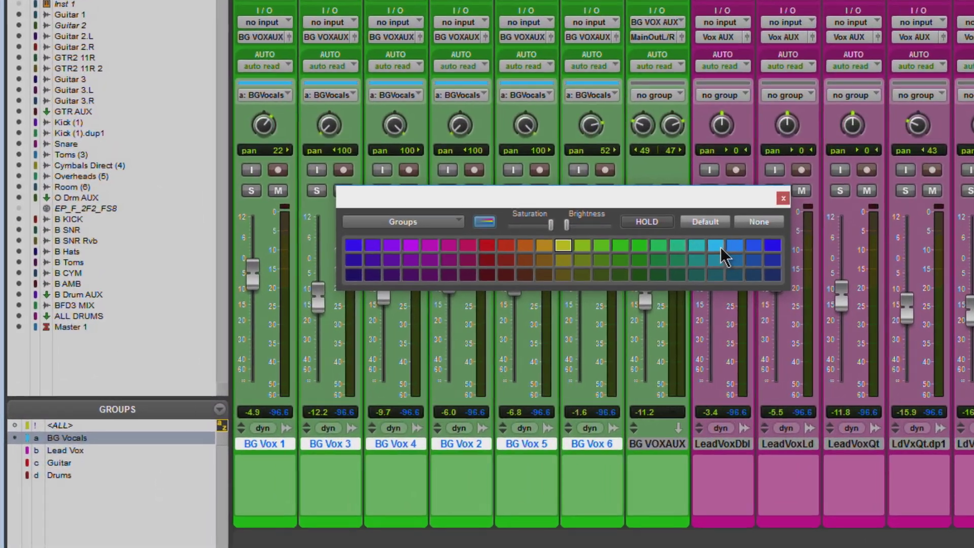
{"action": "left_click", "coordinate": [721, 248]}
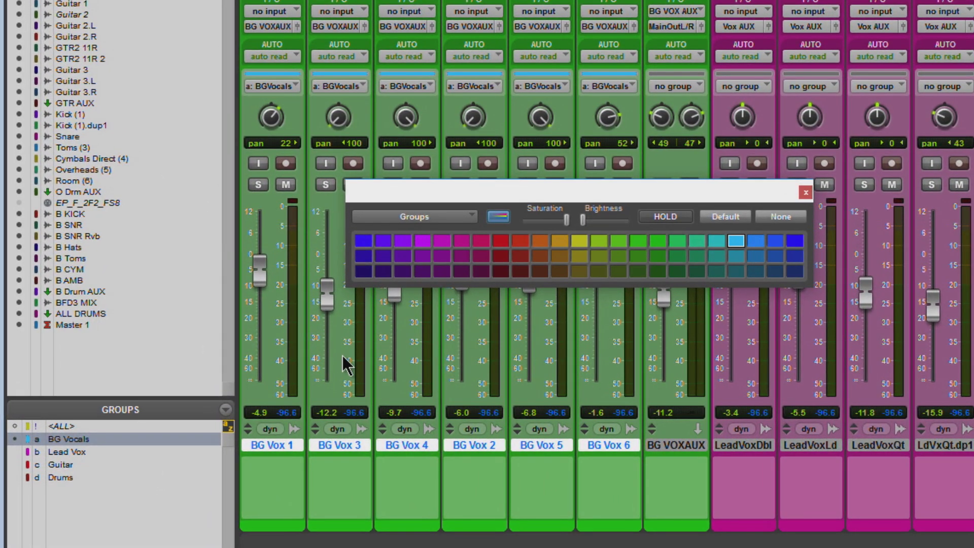
Activate the Lead Vox group, select its member tracks and color the group green
{"action": "left_click", "coordinate": [75, 448]}
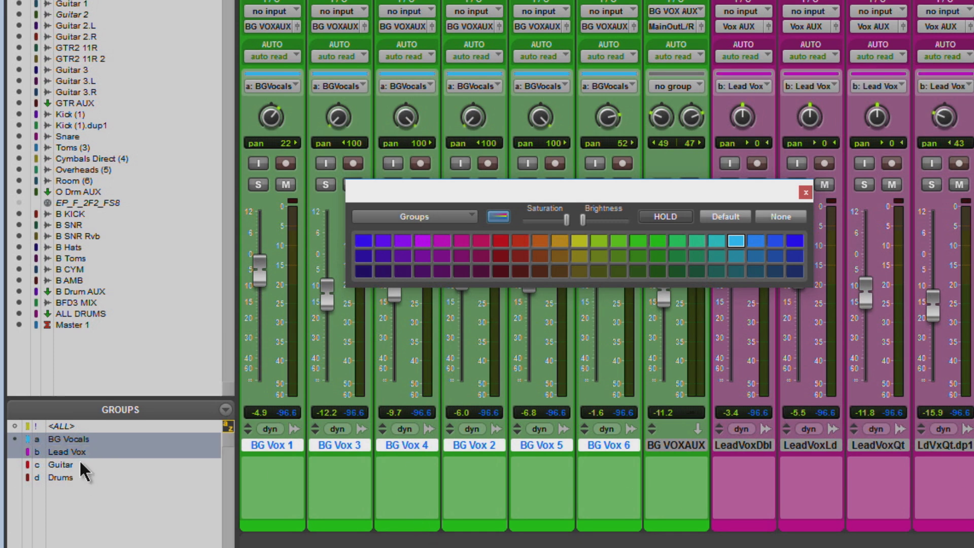
{"action": "left_click", "coordinate": [15, 452]}
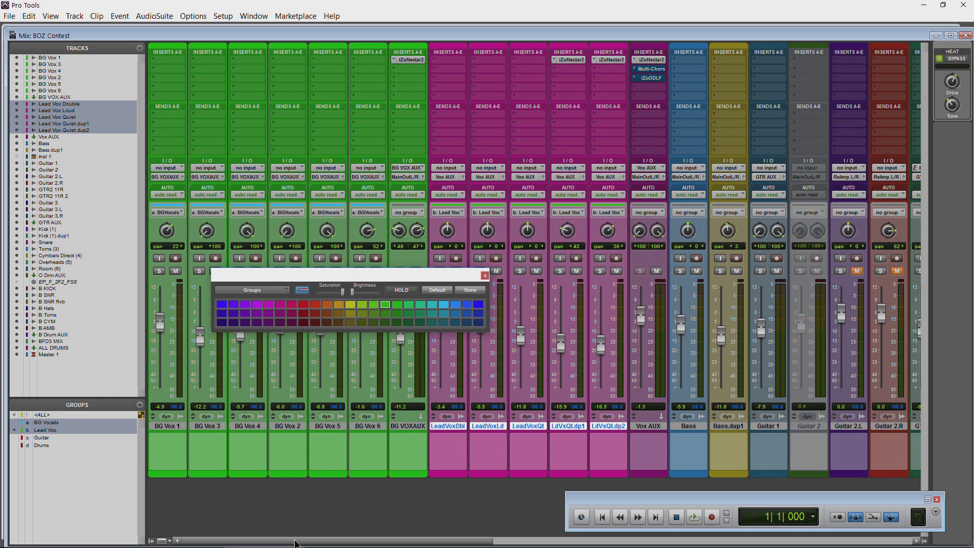
Activate the Guitar group with its member tracks selected and color the group magenta
{"action": "scroll", "coordinate": [295, 543], "scroll_direction": "right", "scroll_amount": 1}
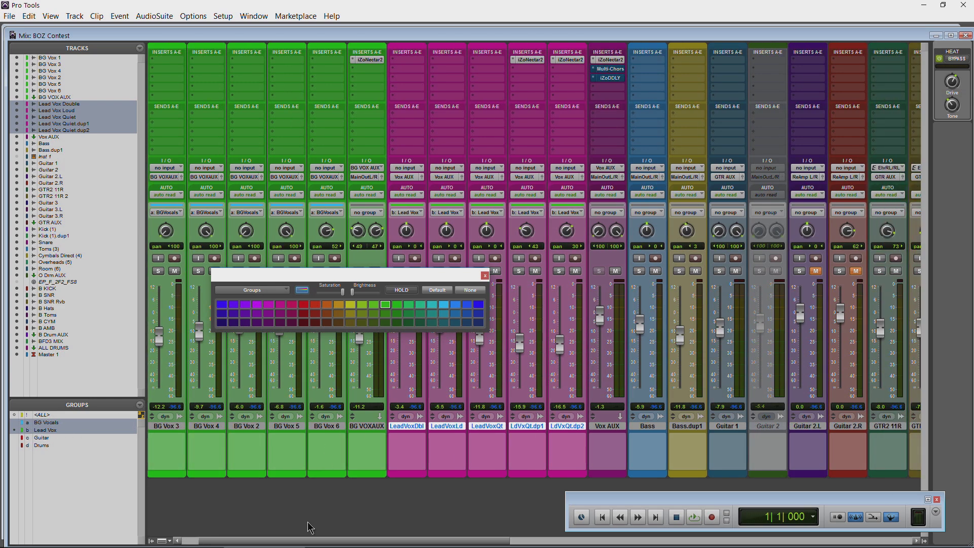
{"action": "left_click_drag", "start_coordinate": [302, 543], "coordinate": [482, 542]}
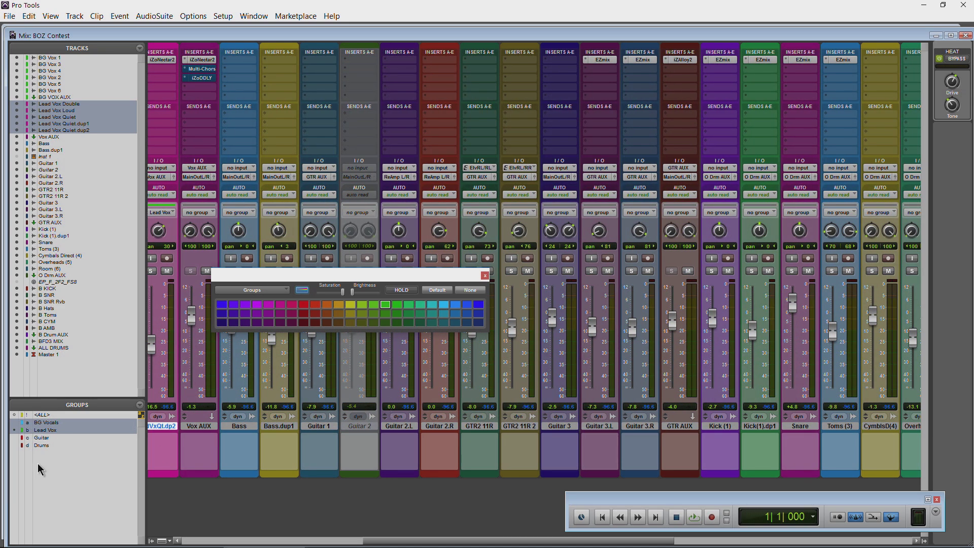
{"action": "left_click", "coordinate": [36, 439]}
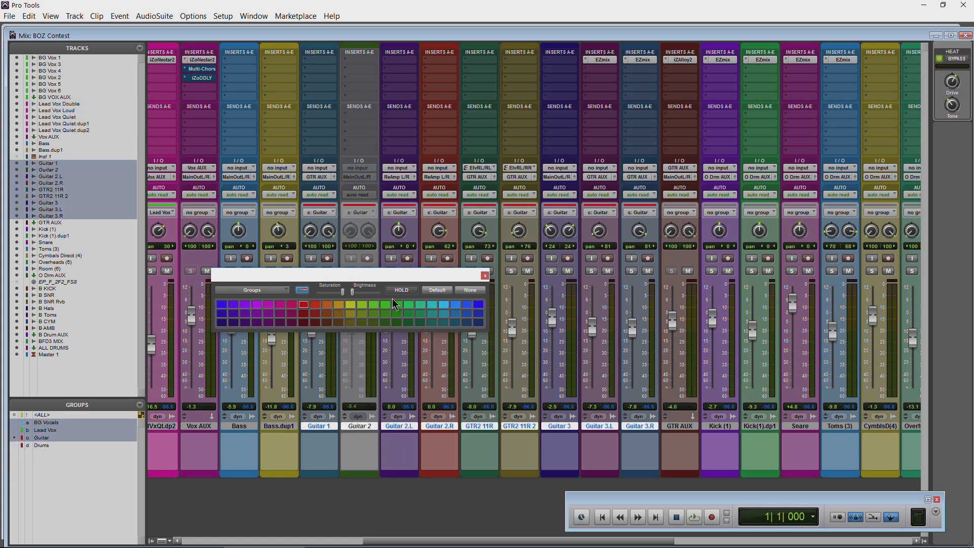
{"action": "left_click", "coordinate": [270, 307]}
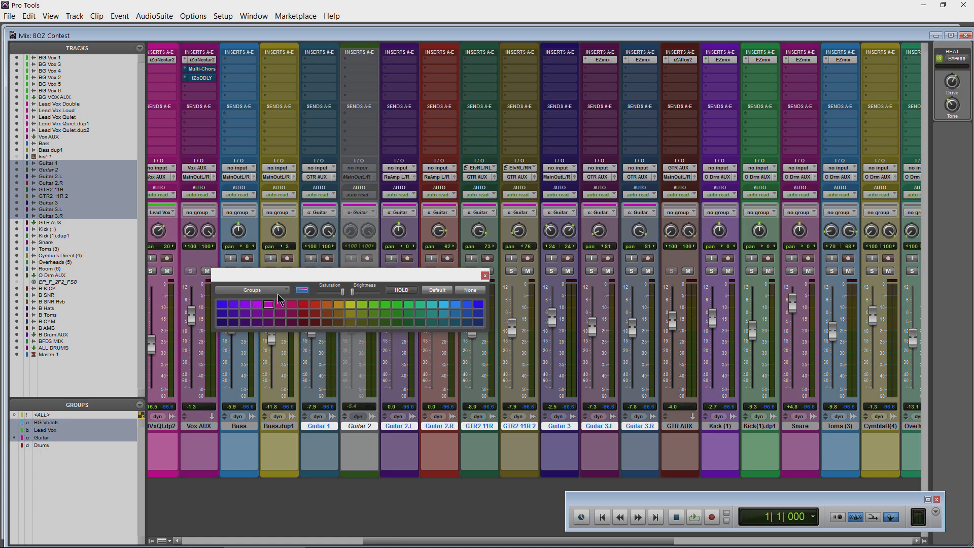
{"action": "left_click_drag", "start_coordinate": [401, 279], "coordinate": [468, 280]}
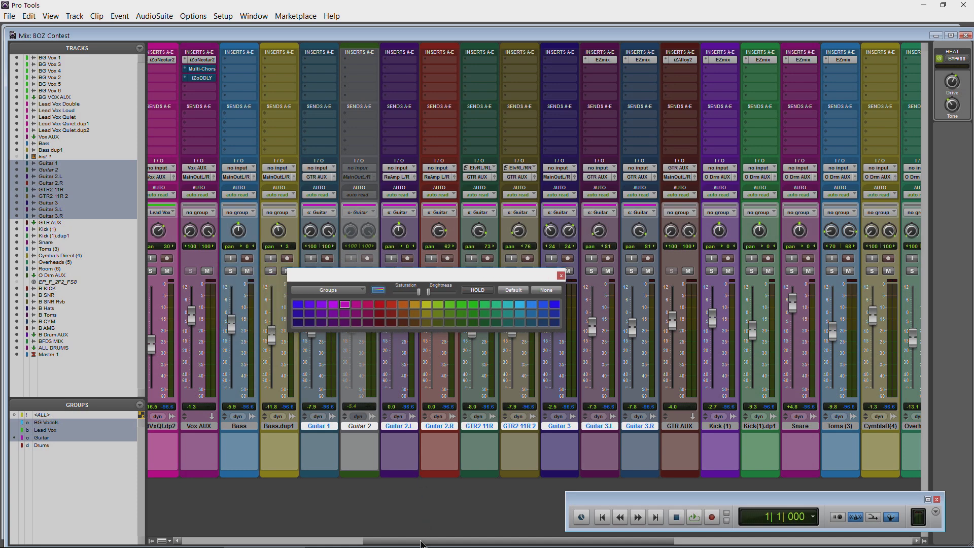
{"action": "left_click_drag", "start_coordinate": [421, 543], "coordinate": [260, 520]}
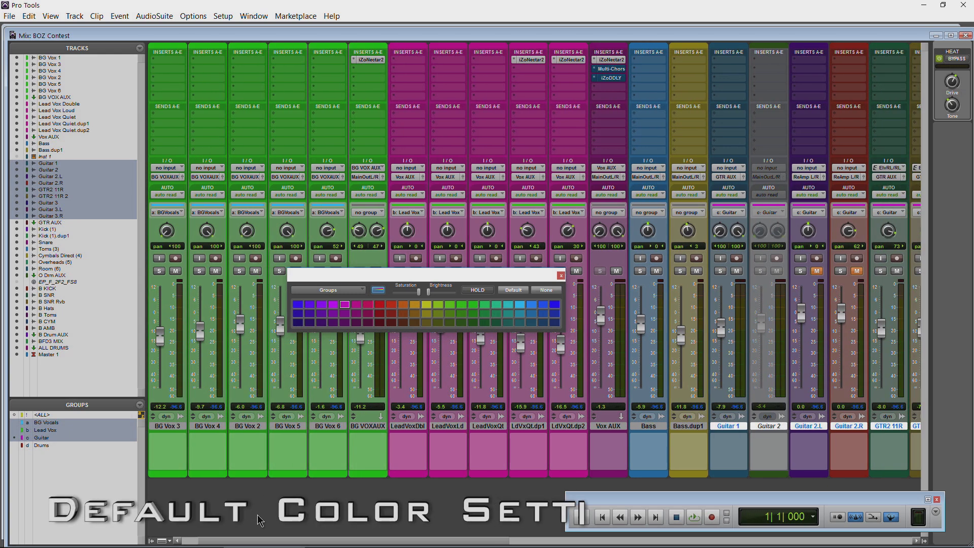
Open the preferences to review the default color coding settings
{"action": "left_click", "coordinate": [223, 15]}
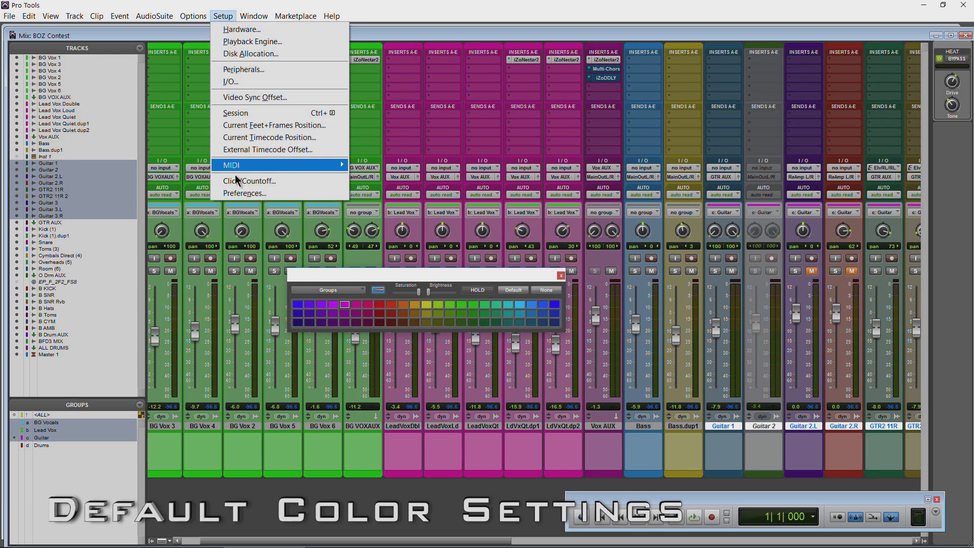
{"action": "left_click", "coordinate": [242, 193]}
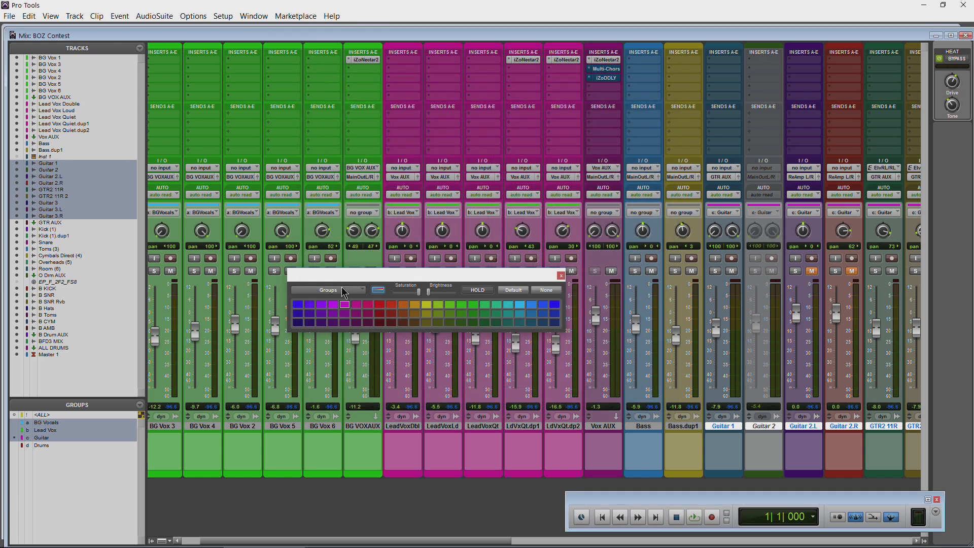
Set the Color Palette to apply to Clips in Clip List and show the Edit window with a wider Clips list
{"action": "left_click", "coordinate": [329, 290]}
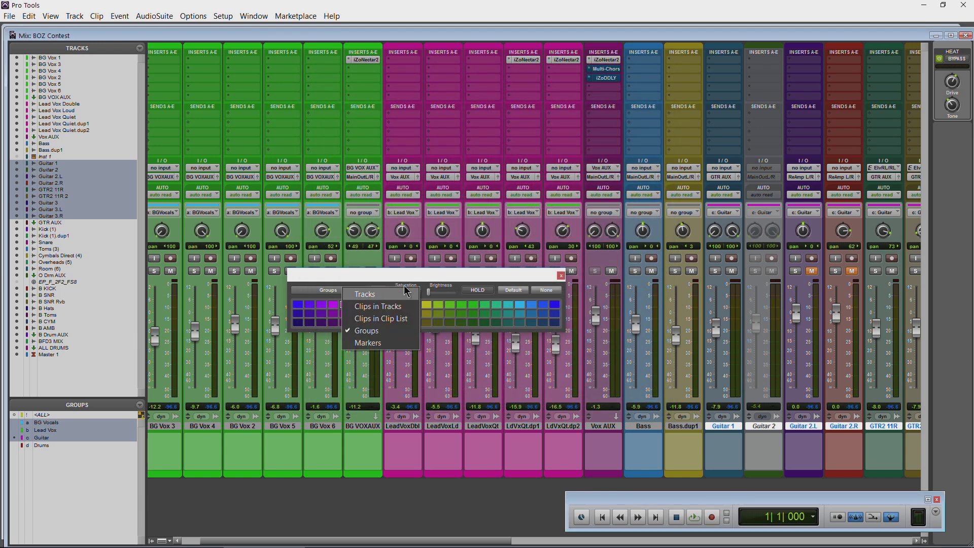
{"action": "left_click", "coordinate": [402, 322]}
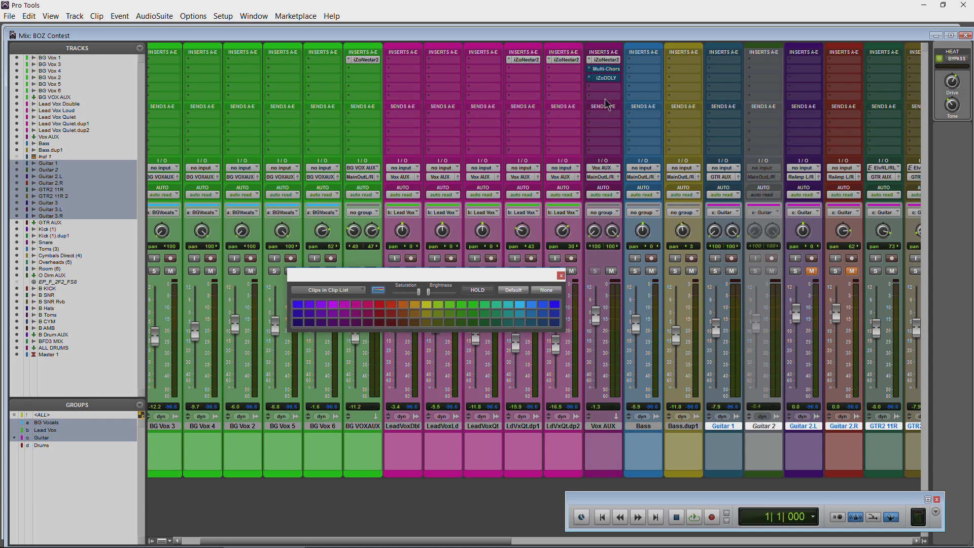
{"action": "key", "text": "ctrl+equal"}
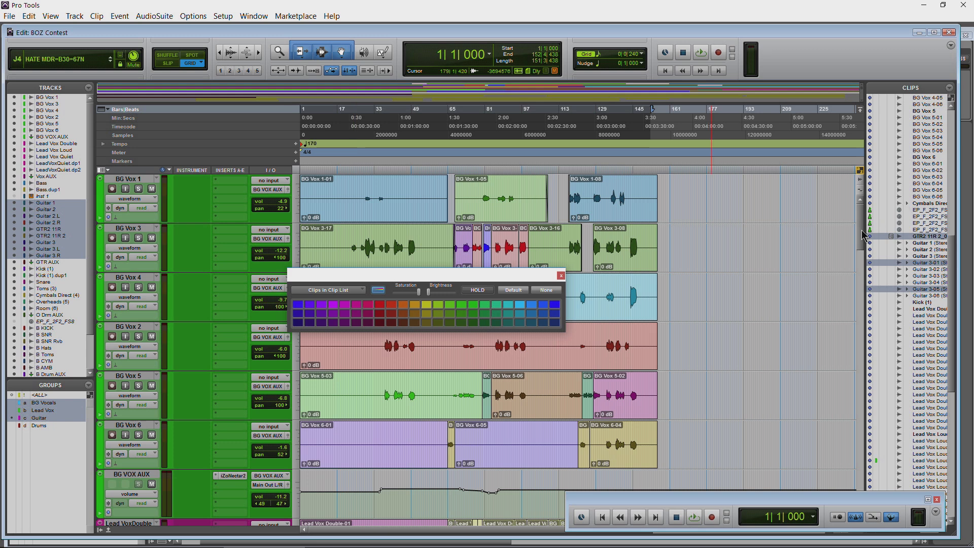
{"action": "left_click_drag", "start_coordinate": [864, 236], "coordinate": [700, 237]}
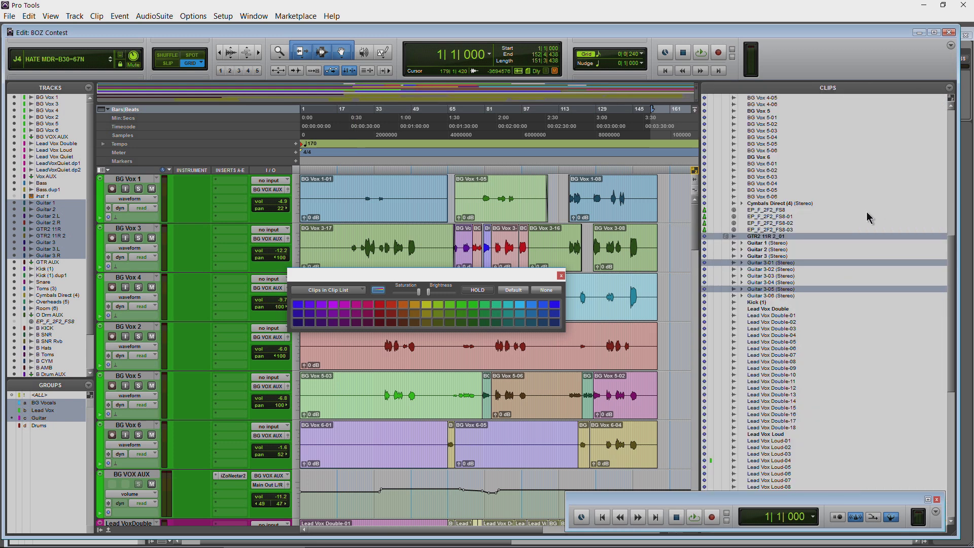
Select the clips from BG Vox 5 through BG Vox 6-05 in the Clips list and color them yellow
{"action": "left_click", "coordinate": [833, 111]}
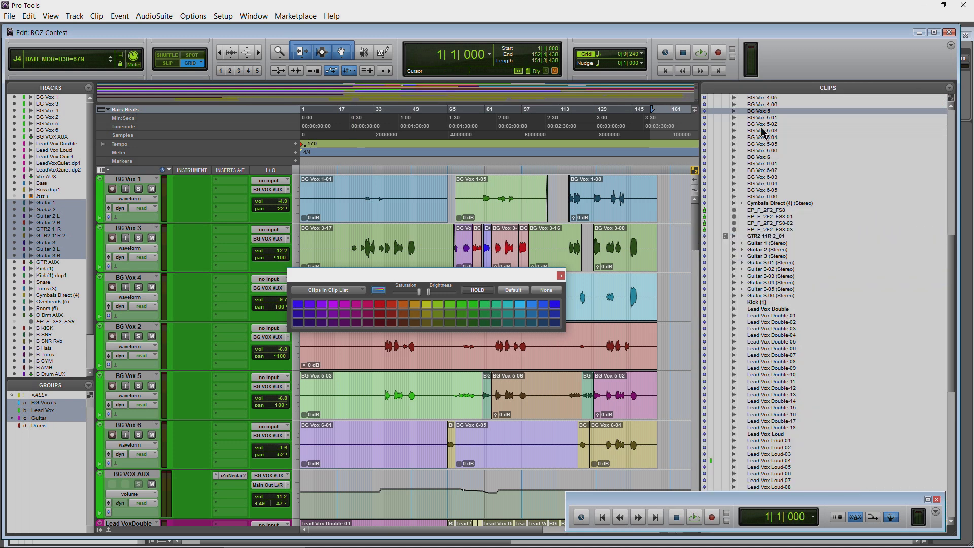
{"action": "left_click", "coordinate": [772, 191], "text": "shift"}
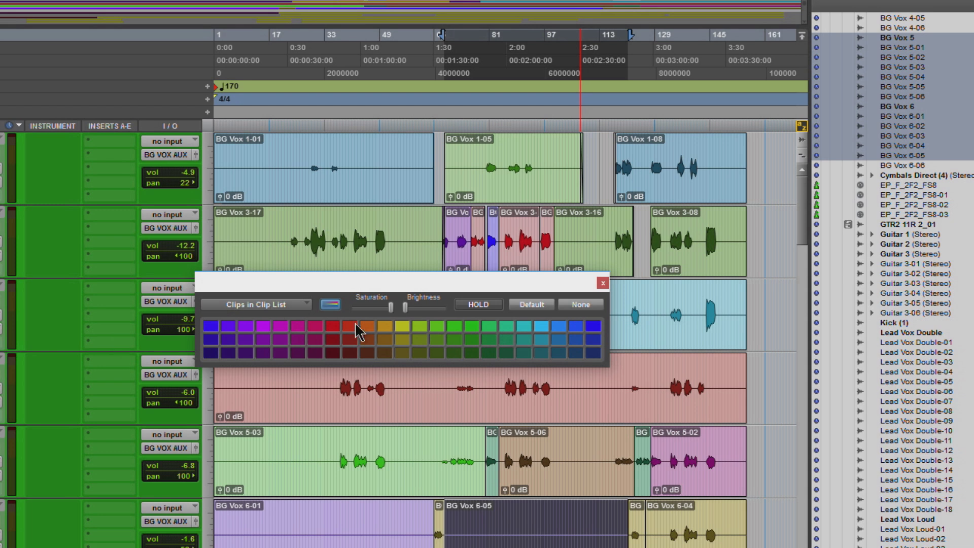
{"action": "left_click", "coordinate": [283, 305]}
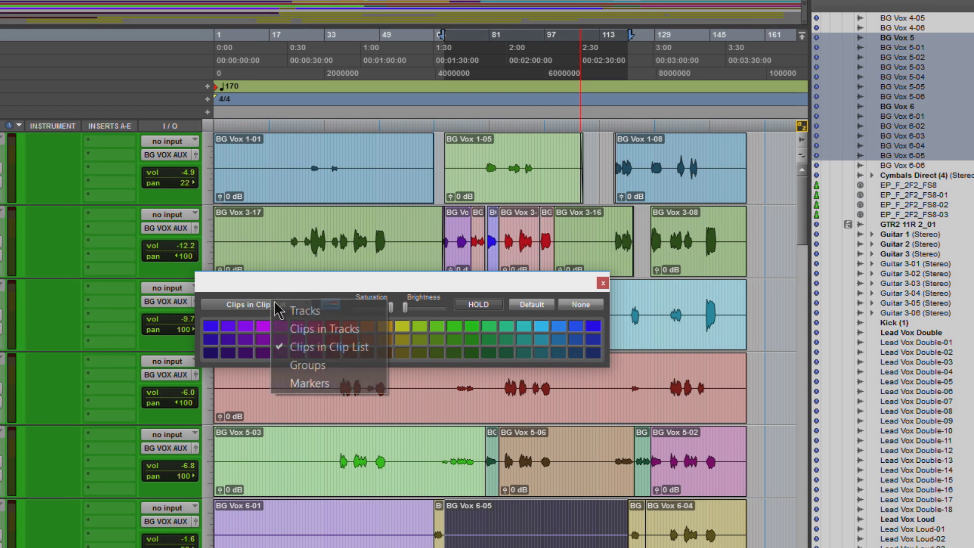
{"action": "left_click", "coordinate": [303, 295]}
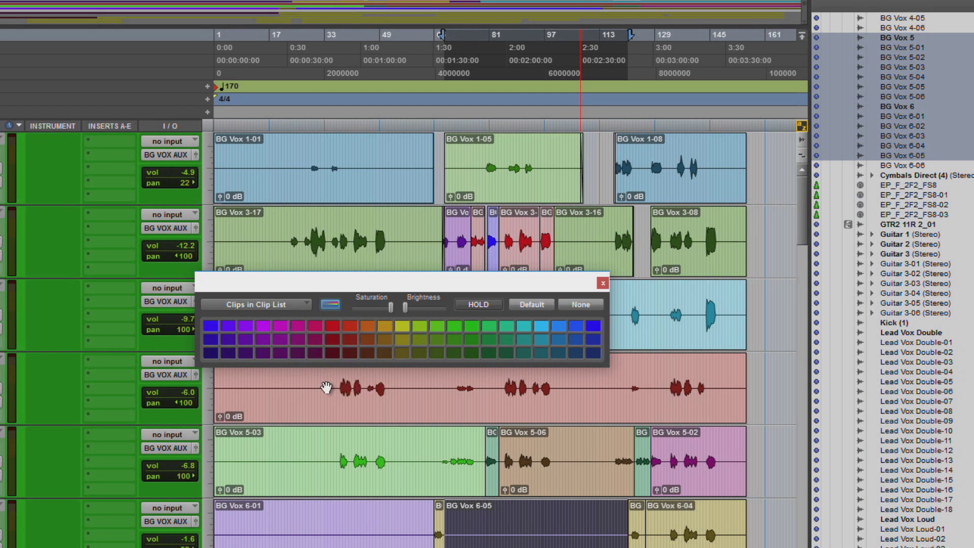
{"action": "left_click", "coordinate": [399, 327]}
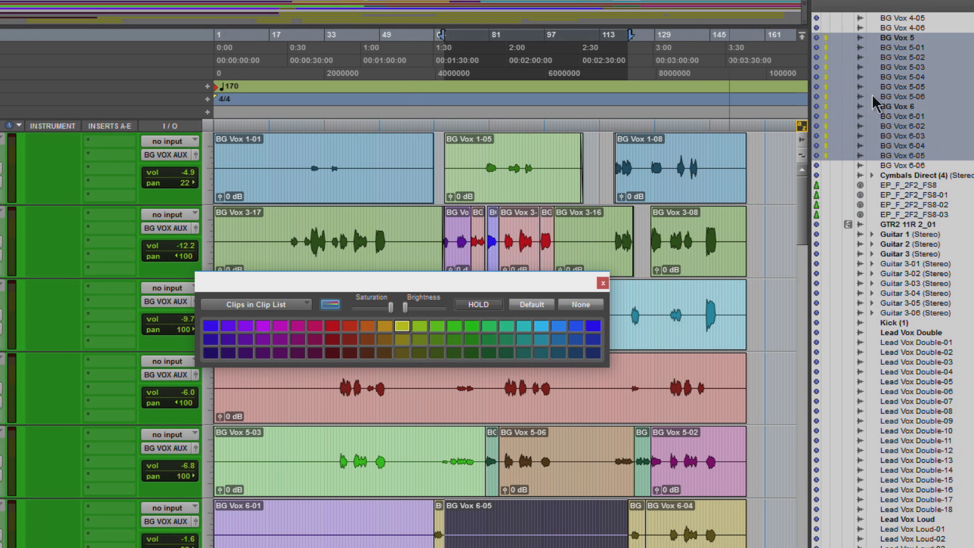
{"action": "left_click", "coordinate": [531, 305]}
{"action": "left_click", "coordinate": [405, 329]}
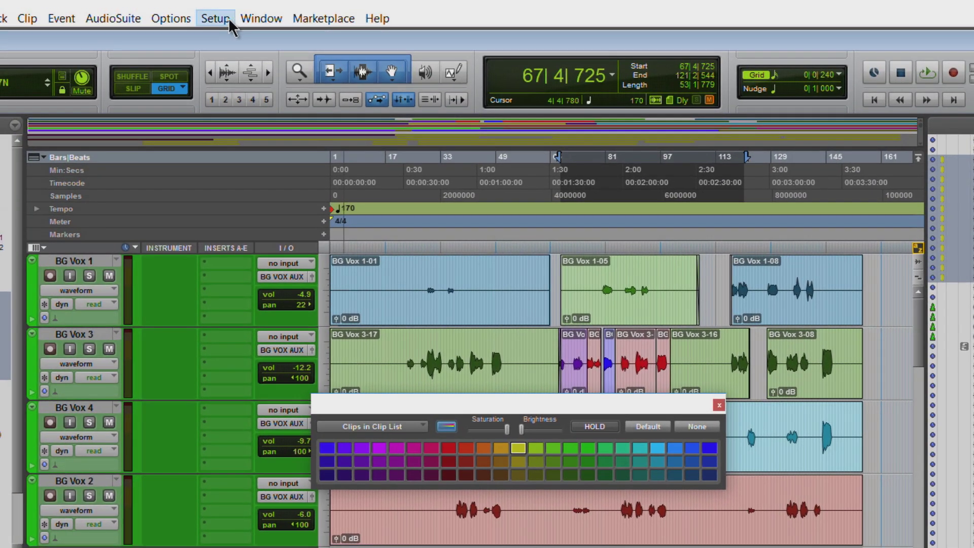
Set the default clip color coding to Clip List Color in the preferences and look over the clips in the tracks
{"action": "left_click", "coordinate": [218, 16]}
{"action": "left_click", "coordinate": [239, 282]}
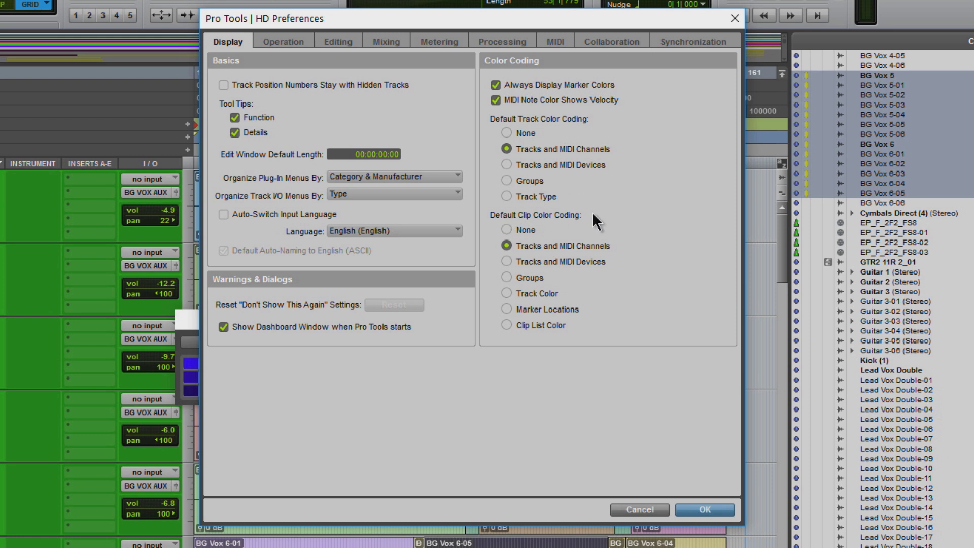
{"action": "left_click", "coordinate": [507, 325]}
{"action": "left_click", "coordinate": [703, 509]}
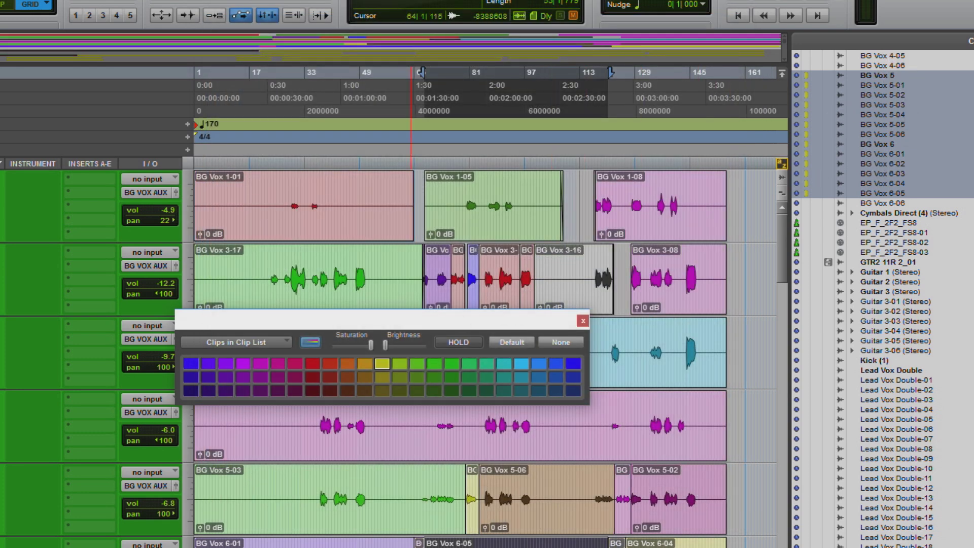
{"action": "scroll", "coordinate": [503, 484], "scroll_direction": "down", "scroll_amount": 5}
{"action": "scroll", "coordinate": [504, 484], "scroll_direction": "up", "scroll_amount": 5}
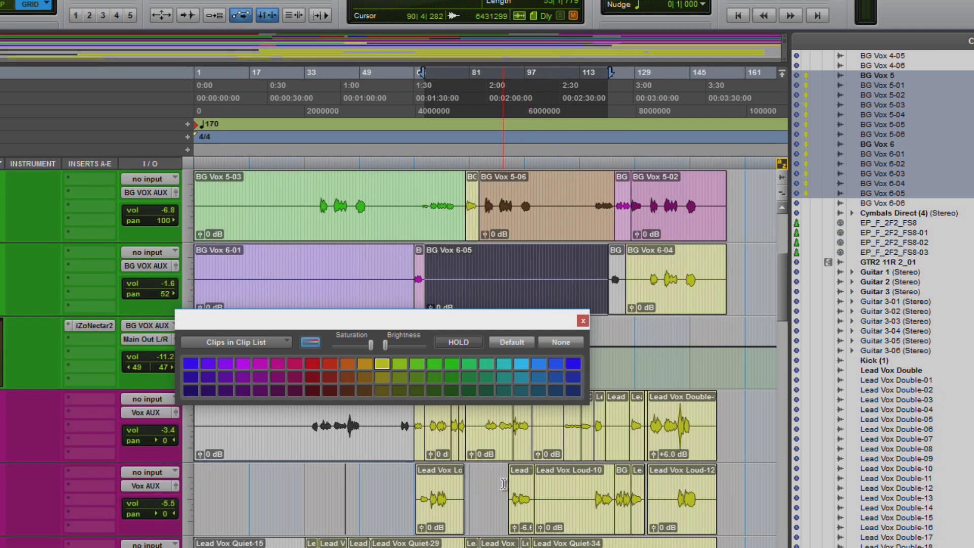
Suspend all groups and select only the clips BG Vox 1-01, 1-05 and 1-08 on the BG Vox 1 track
{"action": "left_click", "coordinate": [745, 219]}
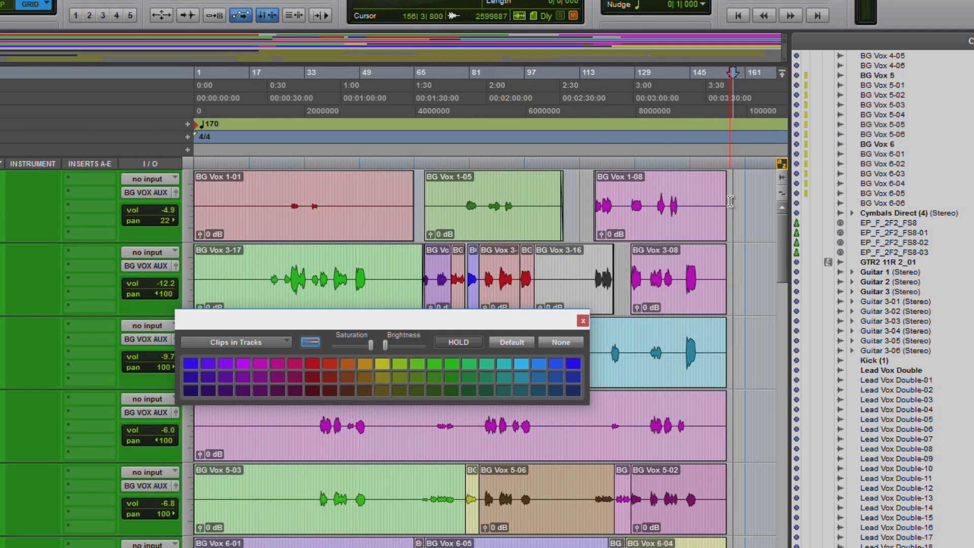
{"action": "left_click", "coordinate": [592, 218], "text": "shift"}
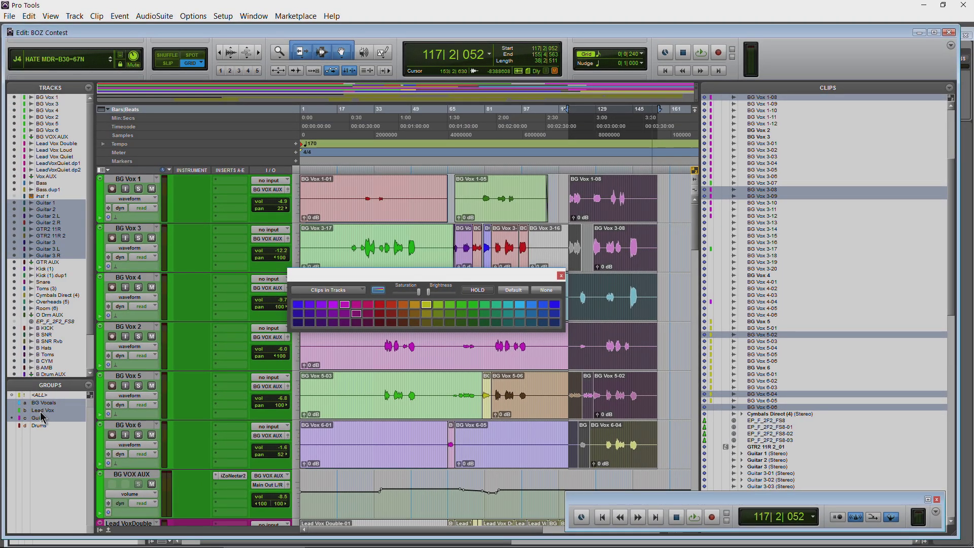
{"action": "left_click", "coordinate": [664, 209]}
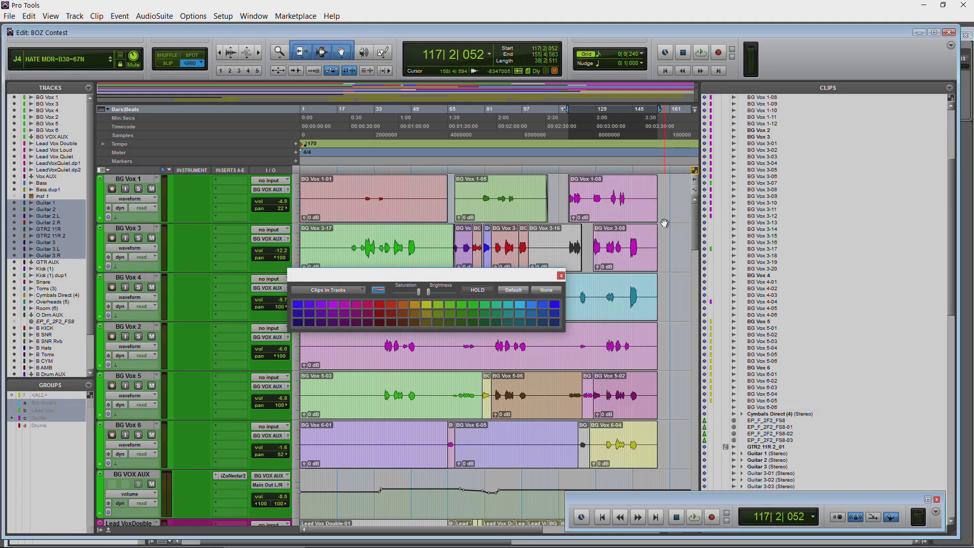
{"action": "left_click", "coordinate": [581, 216]}
{"action": "left_click", "coordinate": [505, 213], "text": "shift"}
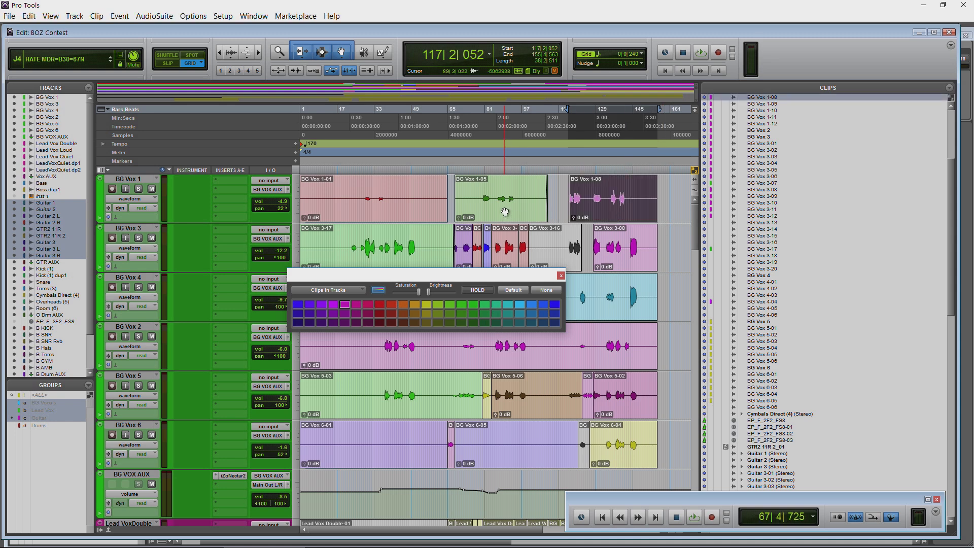
{"action": "left_click", "coordinate": [395, 213], "text": "shift"}
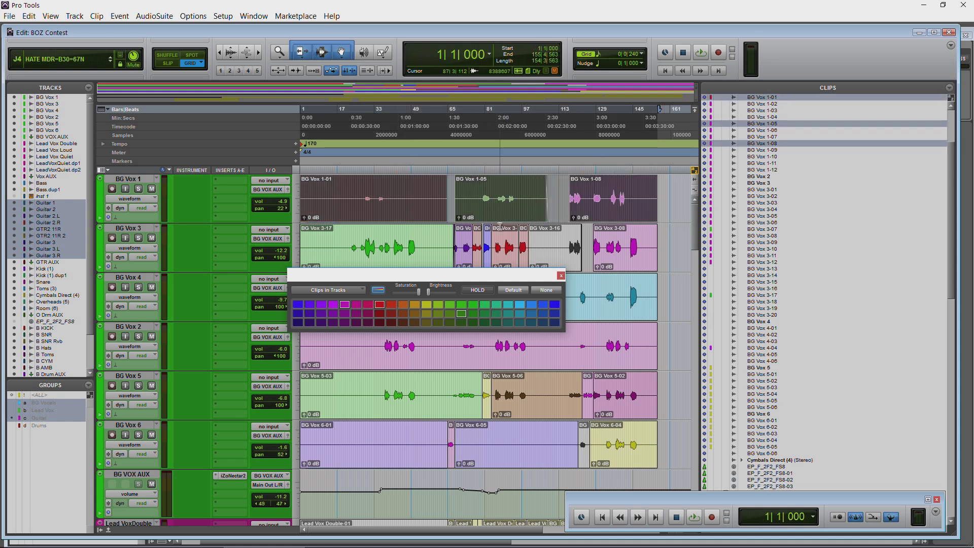
Color the selected BG Vox 1 clips red as Clips in Clip List, and reset them to the default color as Clips in Tracks
{"action": "left_click", "coordinate": [354, 291]}
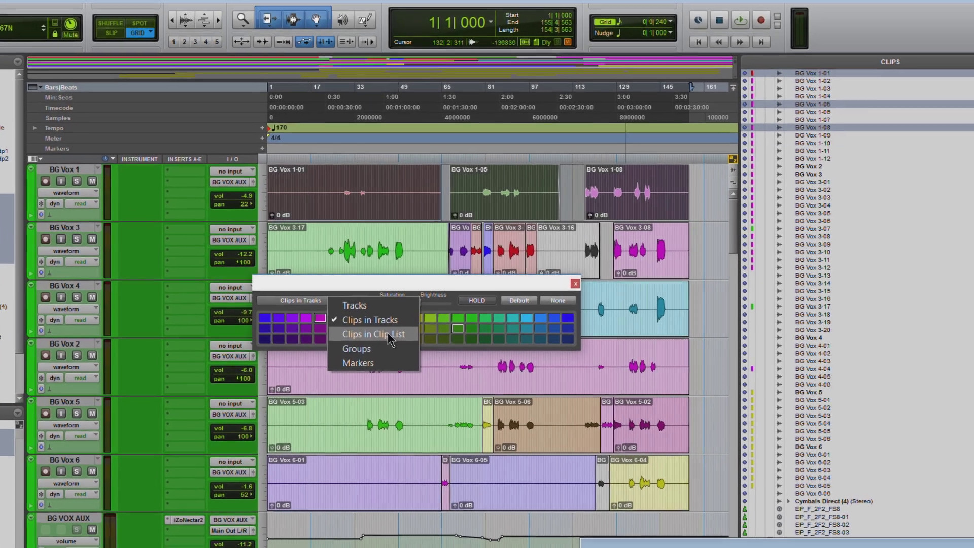
{"action": "left_click", "coordinate": [397, 325]}
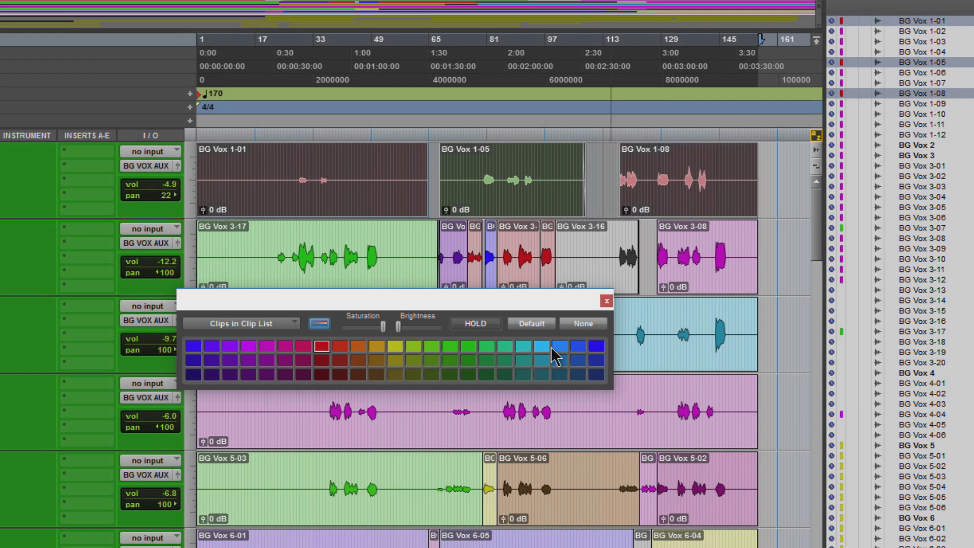
{"action": "left_click", "coordinate": [290, 326]}
{"action": "left_click", "coordinate": [327, 349]}
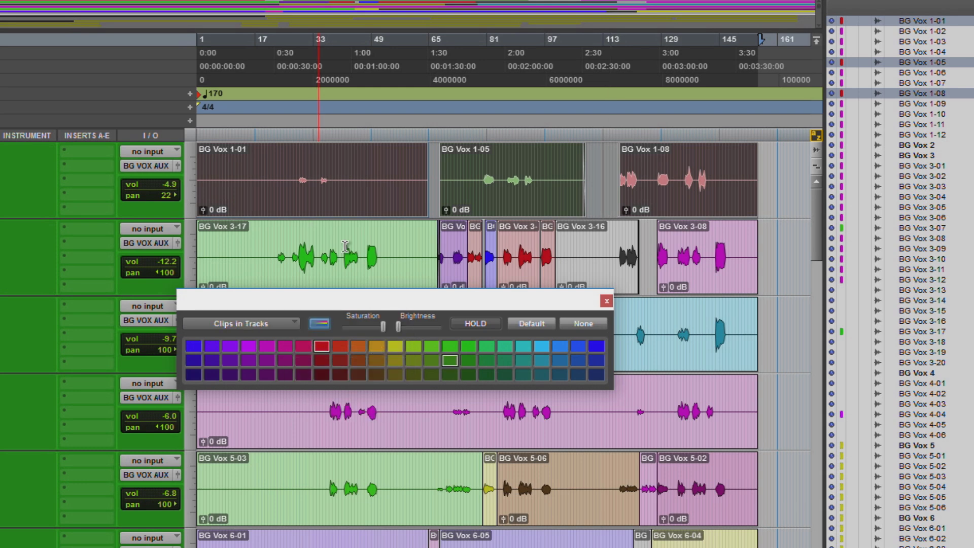
{"action": "left_click", "coordinate": [531, 324]}
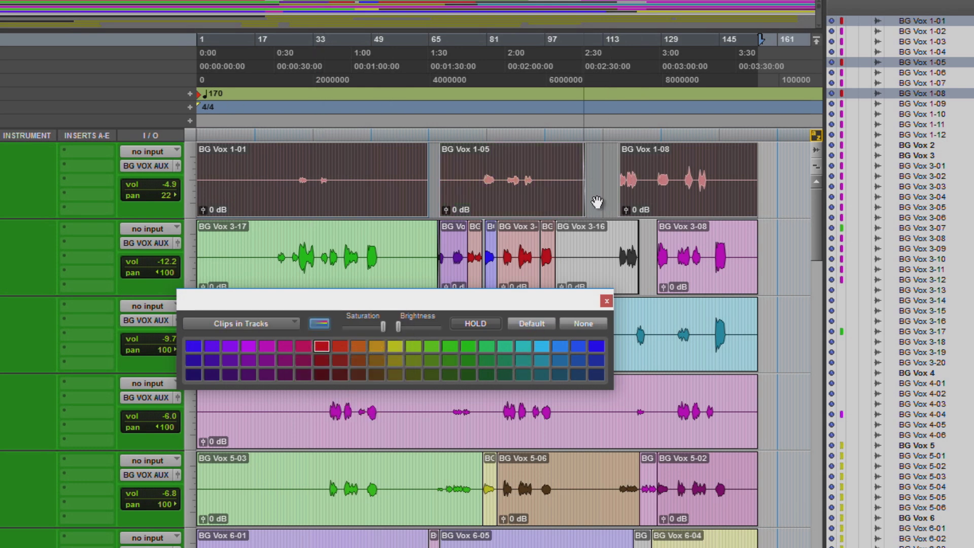
Select all clips on the BG Vox 3 track and color them yellow as Clips in Clip List
{"action": "left_click_drag", "start_coordinate": [771, 259], "coordinate": [198, 258]}
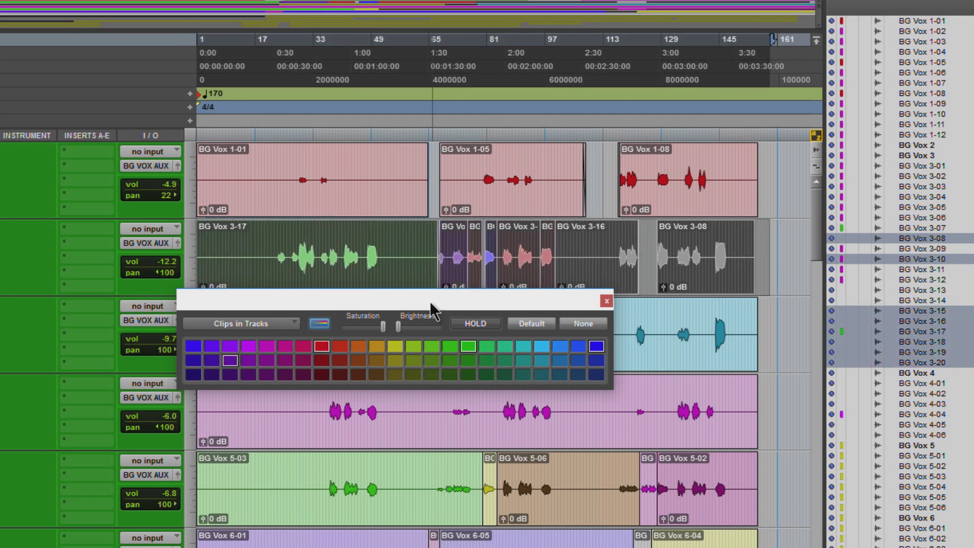
{"action": "left_click", "coordinate": [282, 325]}
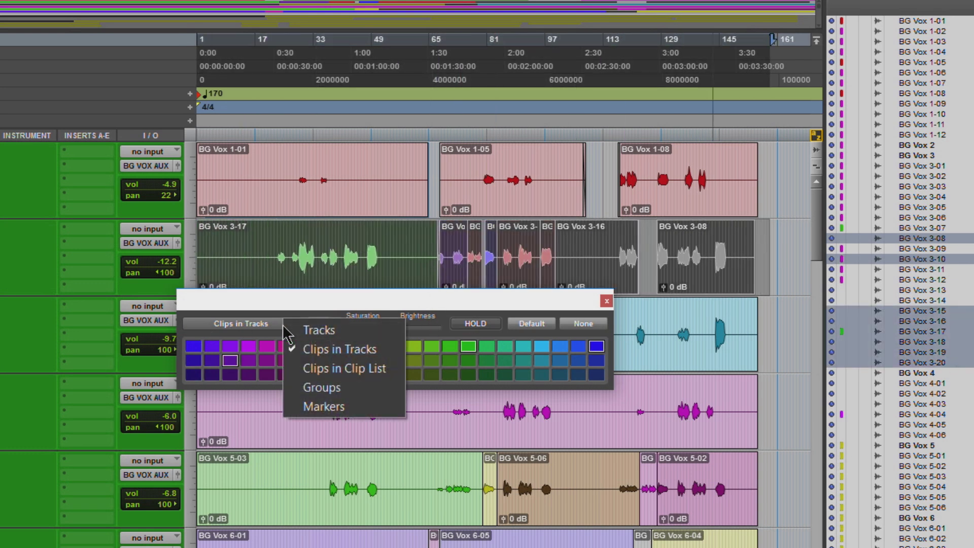
{"action": "left_click", "coordinate": [274, 327]}
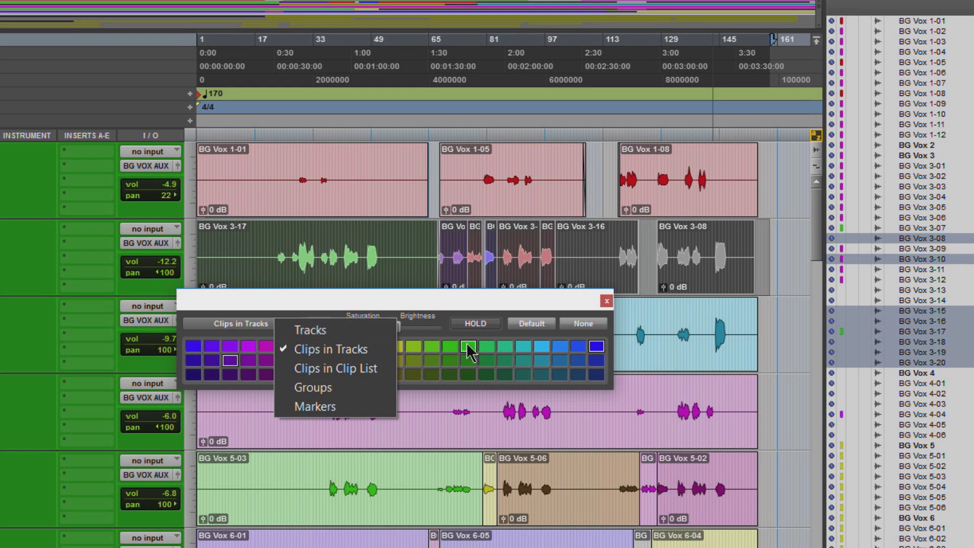
{"action": "left_click", "coordinate": [340, 370]}
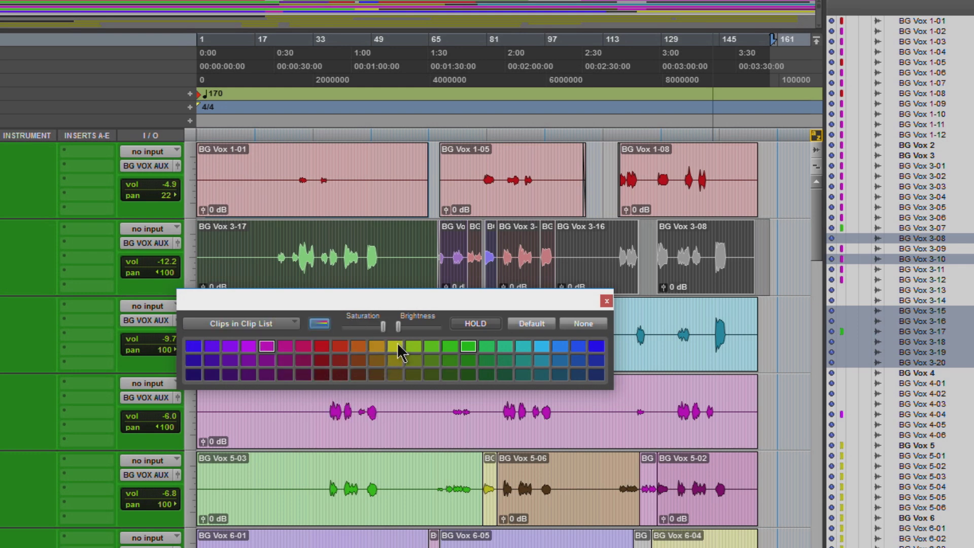
{"action": "left_click", "coordinate": [396, 346]}
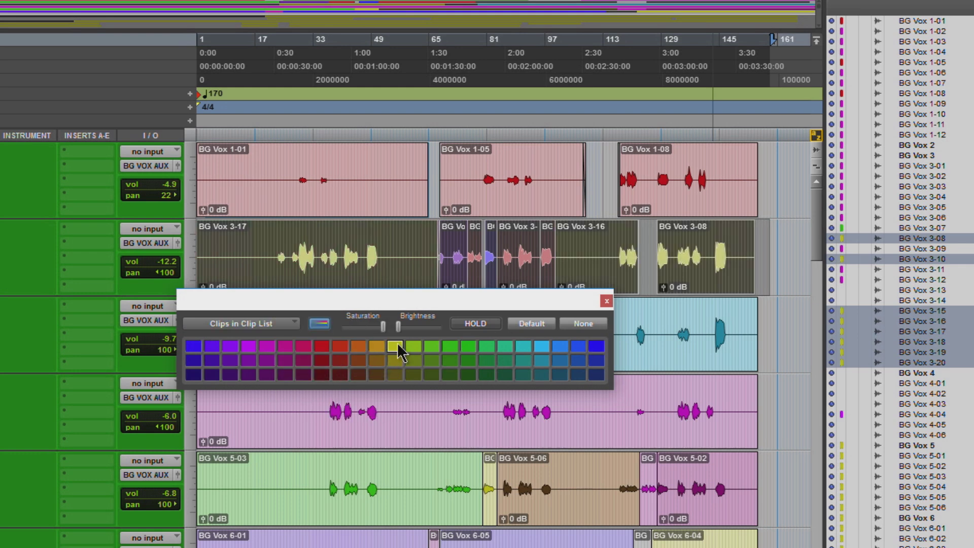
Reset the selected BG Vox 3 clips to the default color as Clips in Tracks
{"action": "left_click", "coordinate": [292, 324]}
{"action": "left_click", "coordinate": [331, 350]}
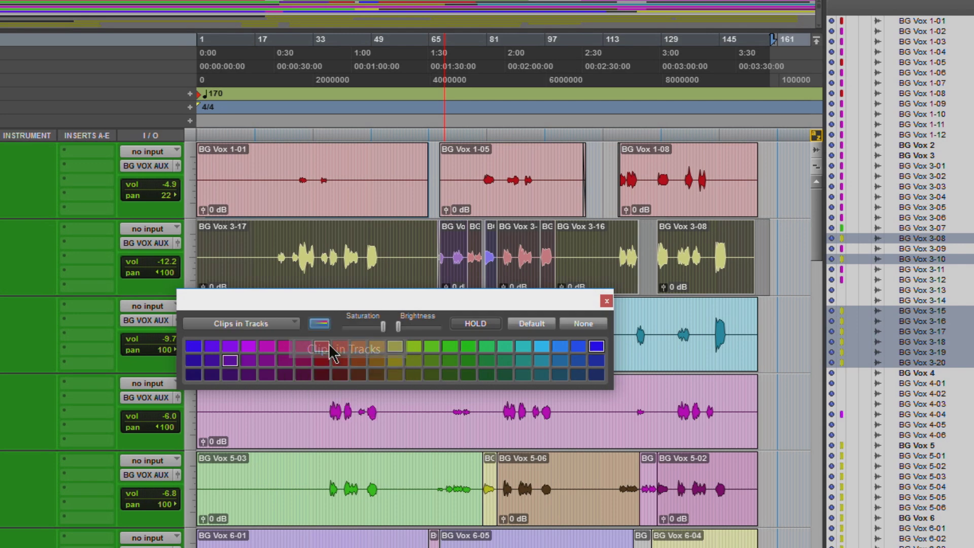
{"action": "left_click", "coordinate": [524, 325]}
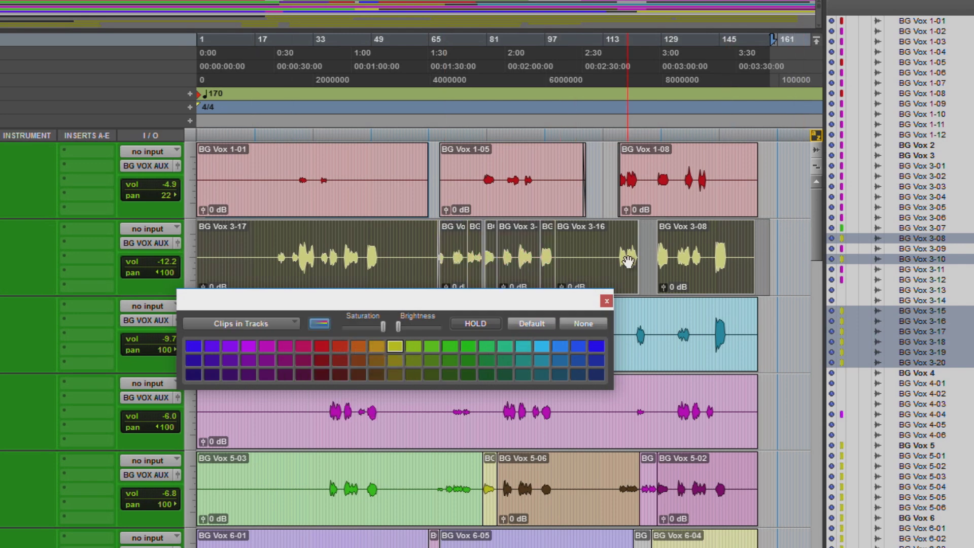
{"action": "left_click_drag", "start_coordinate": [500, 299], "coordinate": [562, 326]}
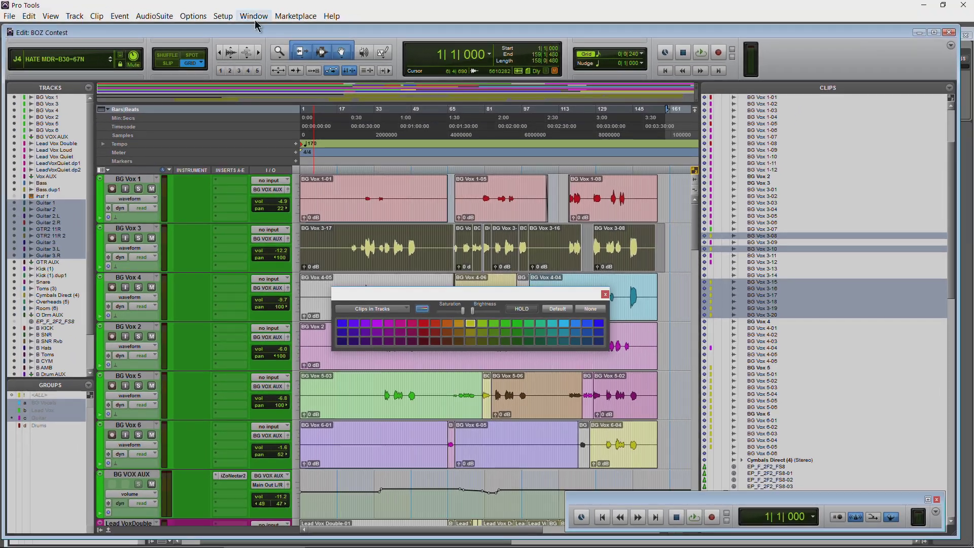
Set the default clip color coding to Groups in the preferences and look over the clips in the tracks
{"action": "left_click", "coordinate": [223, 16]}
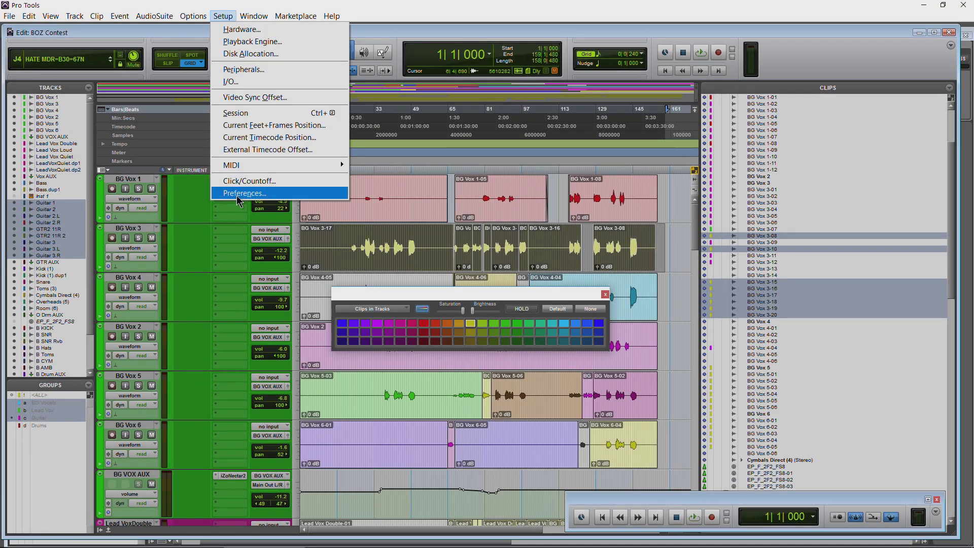
{"action": "left_click", "coordinate": [239, 193]}
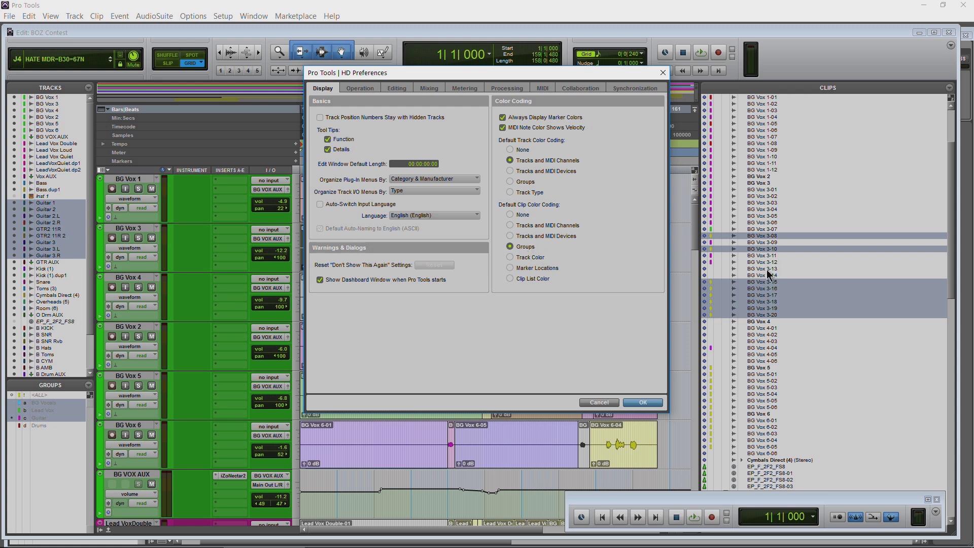
{"action": "left_click", "coordinate": [642, 402]}
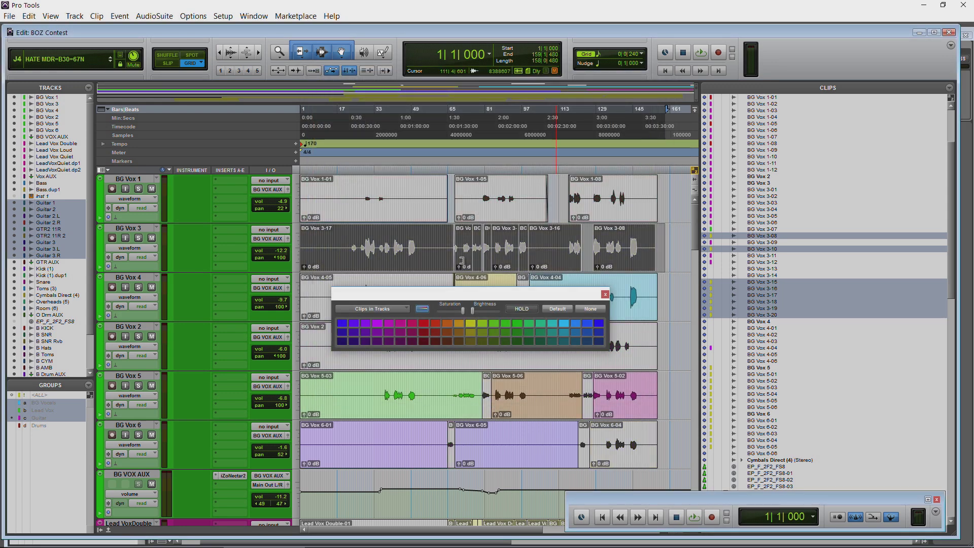
{"action": "scroll", "coordinate": [459, 370], "scroll_direction": "down", "scroll_amount": 4}
{"action": "scroll", "coordinate": [459, 370], "scroll_direction": "up", "scroll_amount": 4}
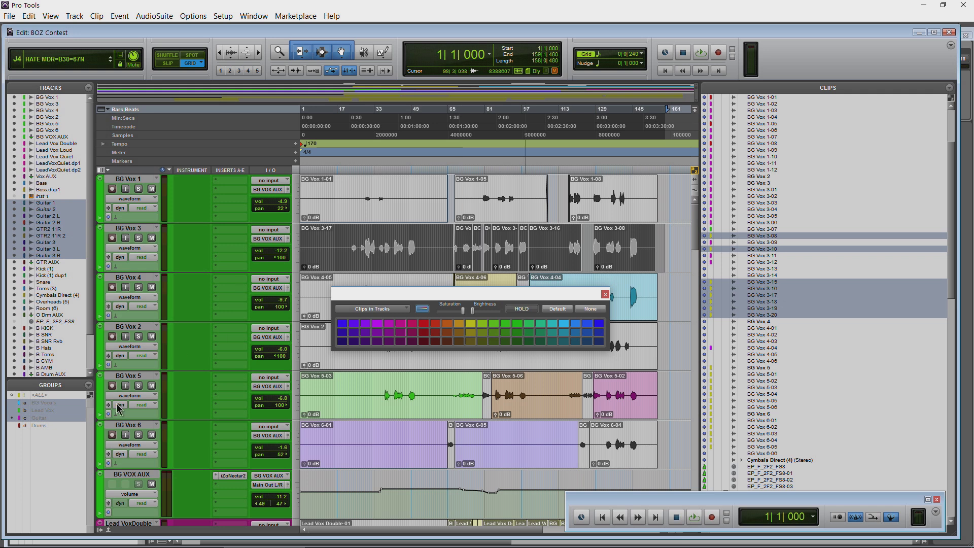
Reactivate the suspended groups and look over the clip colors on the background and lead vocal tracks
{"action": "key", "text": "ctrl+a"}
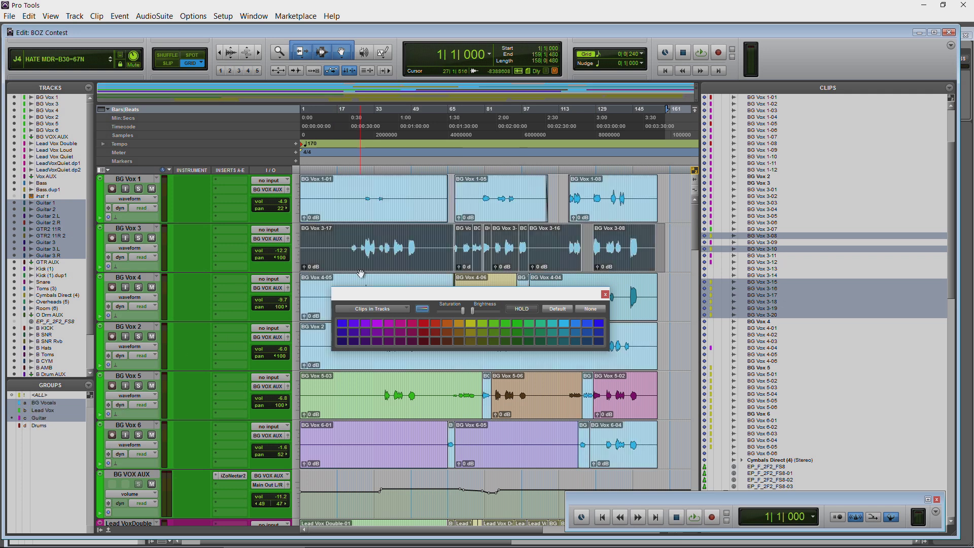
{"action": "scroll", "coordinate": [418, 236], "scroll_direction": "down", "scroll_amount": 5}
{"action": "scroll", "coordinate": [457, 254], "scroll_direction": "up", "scroll_amount": 4}
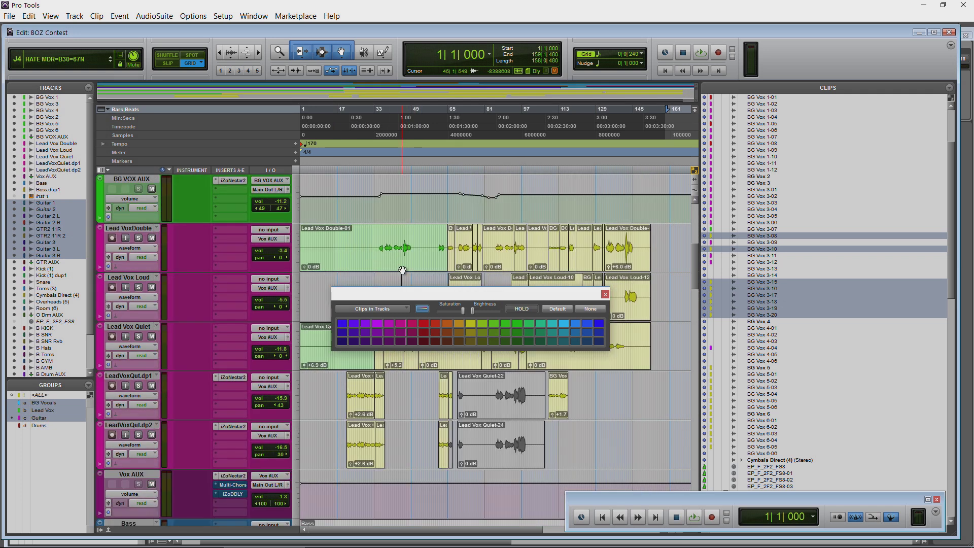
{"action": "scroll", "coordinate": [509, 267], "scroll_direction": "up", "scroll_amount": 2}
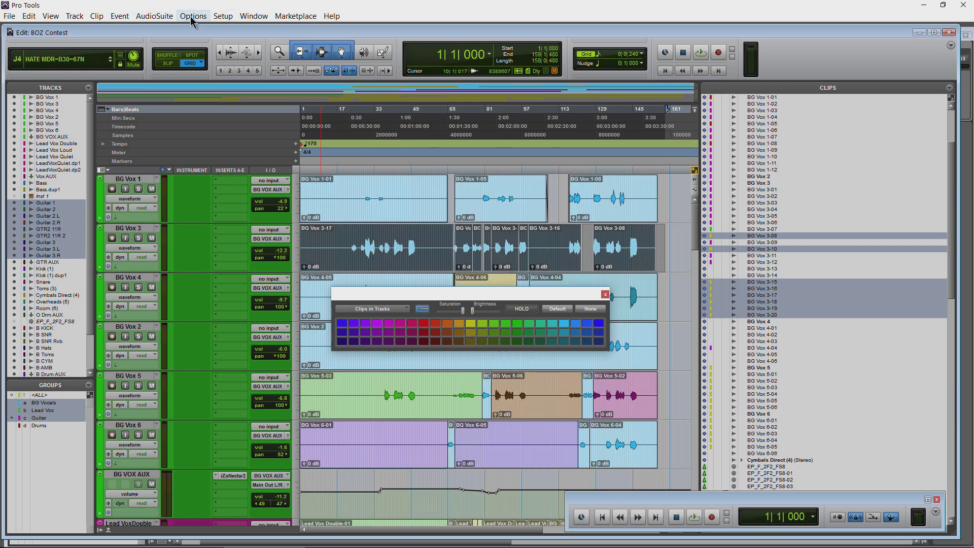
Review the default color coding preferences and compare the clip colors on the vocal, bass and guitar tracks with the group colors
{"action": "left_click", "coordinate": [223, 16]}
{"action": "left_click", "coordinate": [245, 193]}
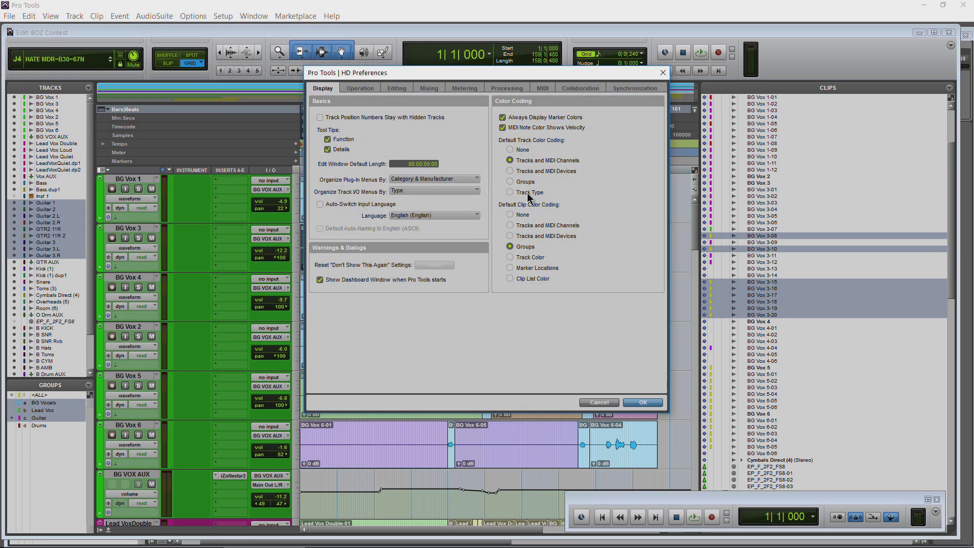
{"action": "mouse_move", "coordinate": [464, 75]}
{"action": "left_mouse_down"}
{"action": "mouse_move", "coordinate": [761, 131]}
{"action": "mouse_move", "coordinate": [475, 83]}
{"action": "mouse_move", "coordinate": [454, 68]}
{"action": "mouse_move", "coordinate": [463, 69]}
{"action": "left_mouse_up"}
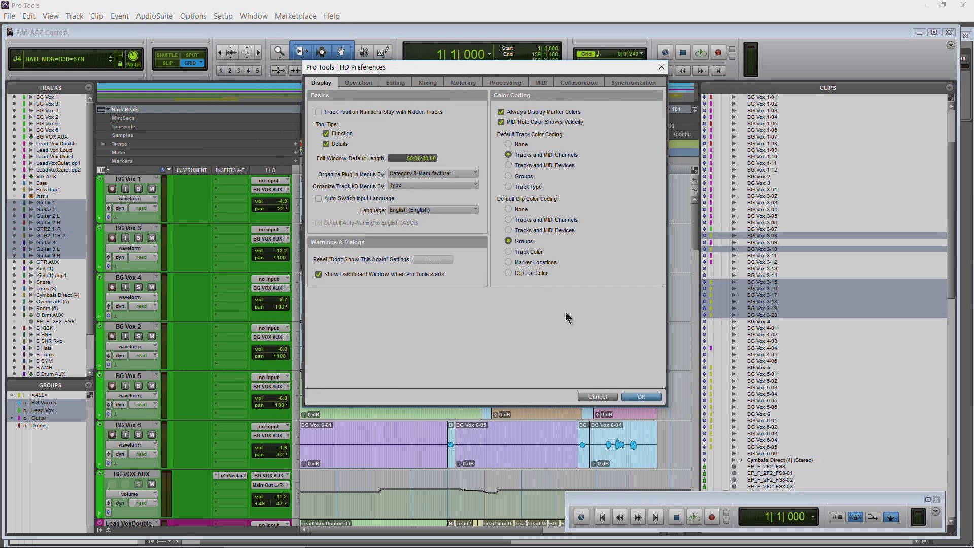
{"action": "left_click", "coordinate": [649, 396]}
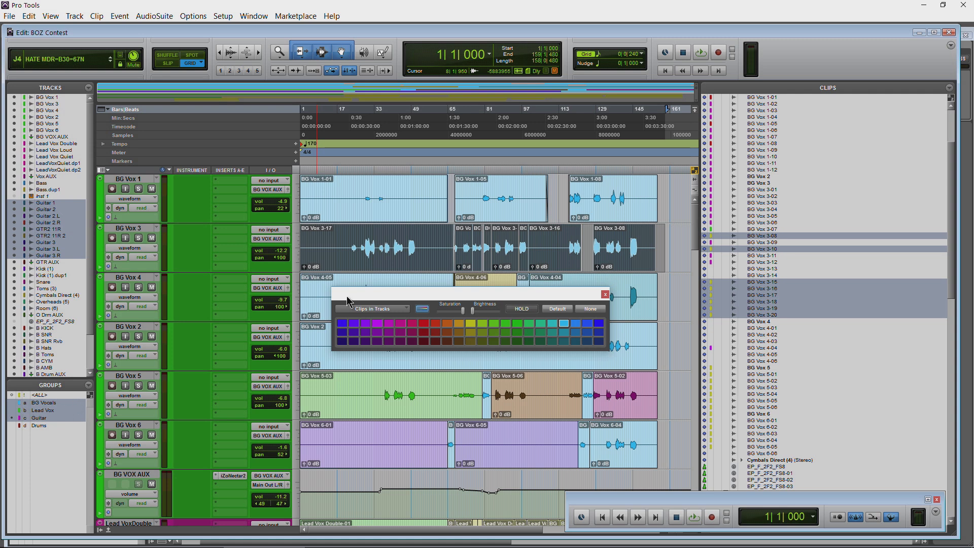
{"action": "scroll", "coordinate": [213, 345], "scroll_direction": "down", "scroll_amount": 4}
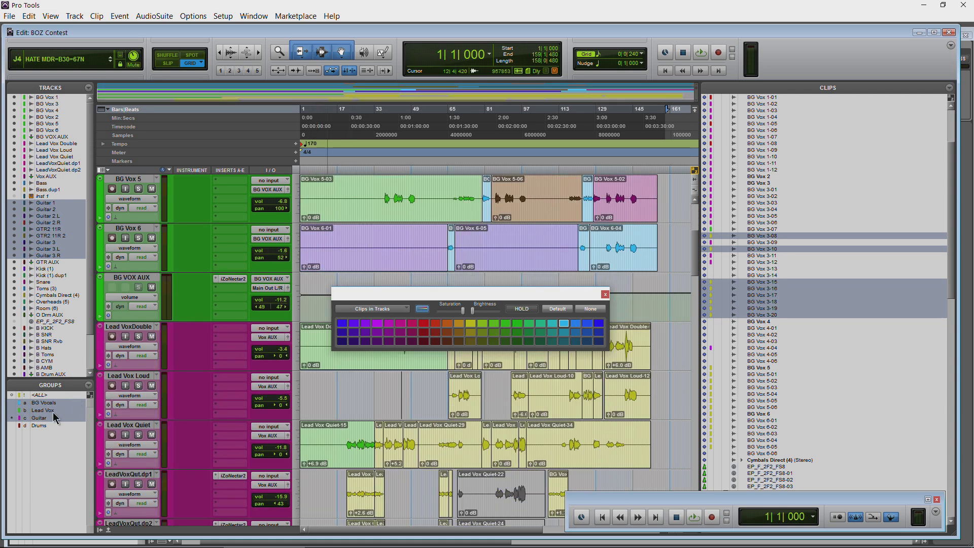
{"action": "scroll", "coordinate": [375, 343], "scroll_direction": "down", "scroll_amount": 2}
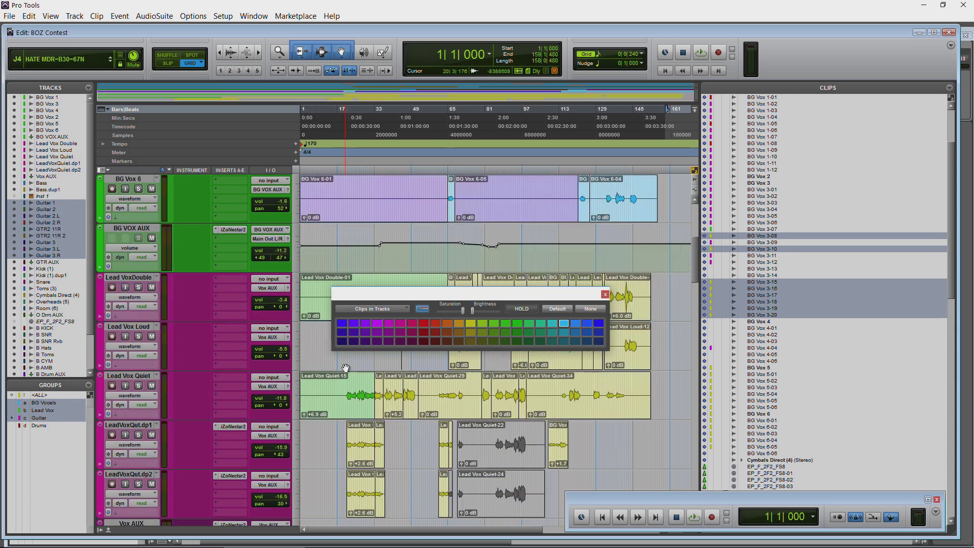
{"action": "scroll", "coordinate": [413, 236], "scroll_direction": "down", "scroll_amount": 10}
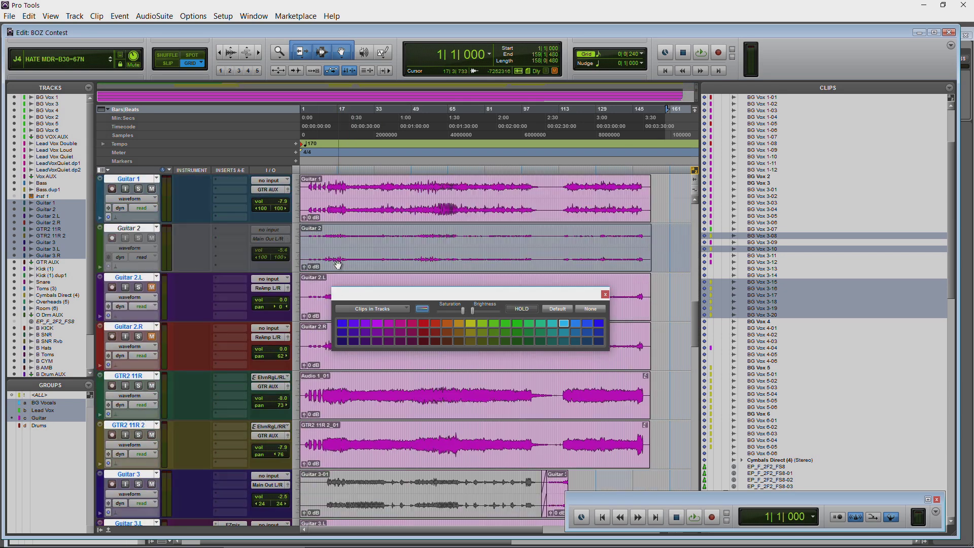
{"action": "scroll", "coordinate": [410, 246], "scroll_direction": "up", "scroll_amount": 5}
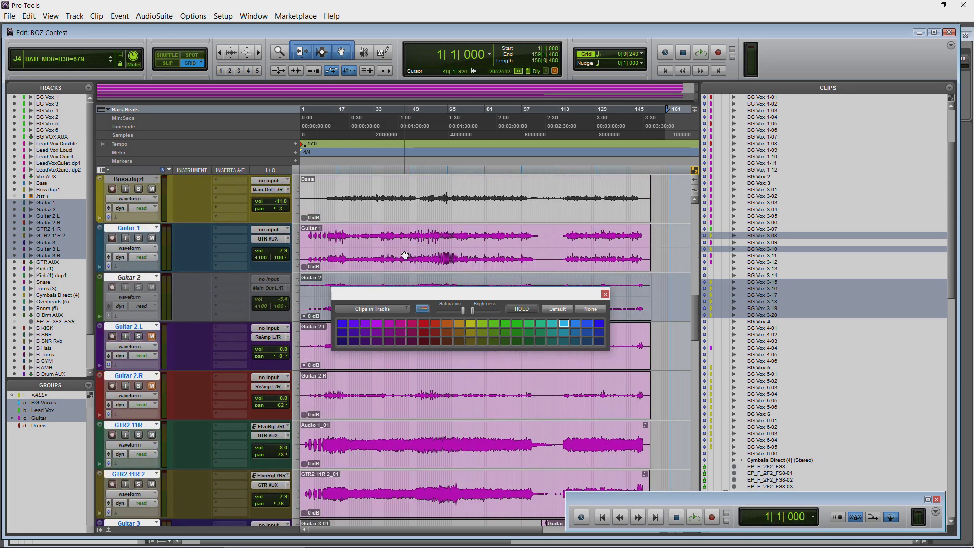
Turn off the active mix groups, reactivate only the Guitar group and look over the guitar clips
{"action": "left_click", "coordinate": [46, 404]}
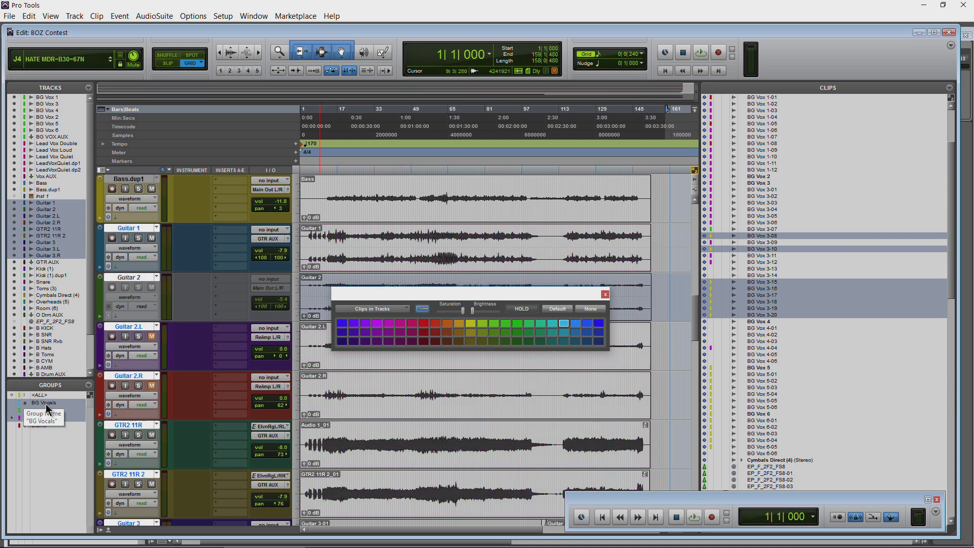
{"action": "left_click", "coordinate": [44, 418]}
{"action": "left_click", "coordinate": [44, 419]}
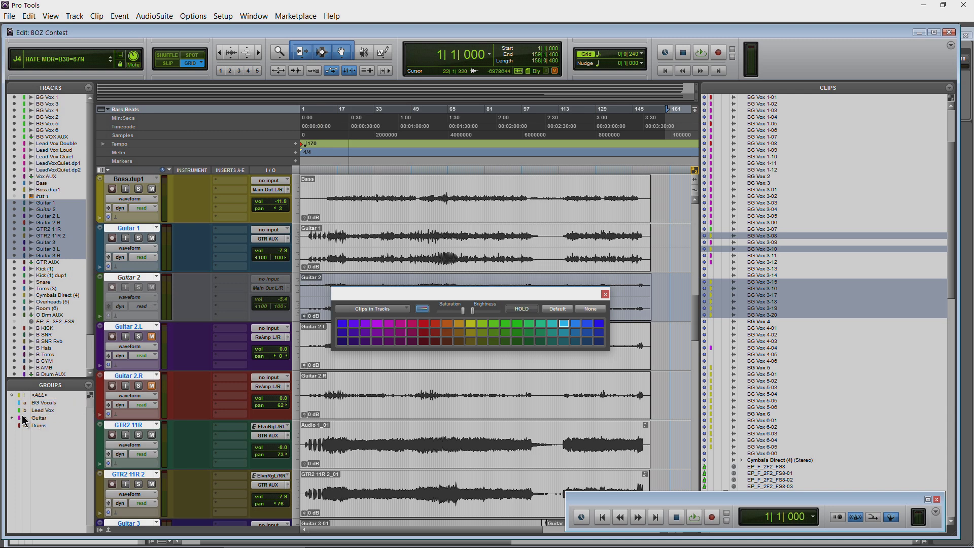
{"action": "left_click", "coordinate": [43, 418]}
{"action": "scroll", "coordinate": [452, 410], "scroll_direction": "down", "scroll_amount": 5}
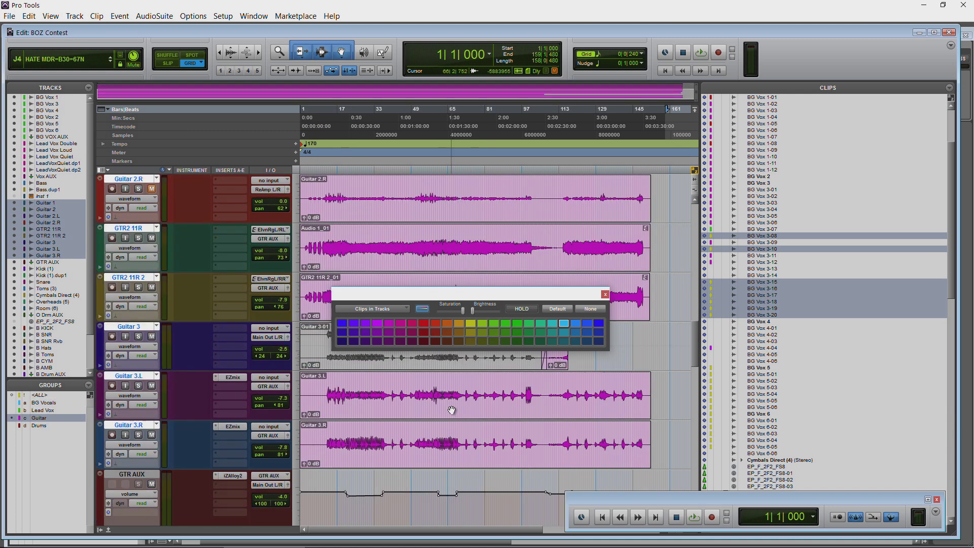
{"action": "scroll", "coordinate": [452, 410], "scroll_direction": "up", "scroll_amount": 1}
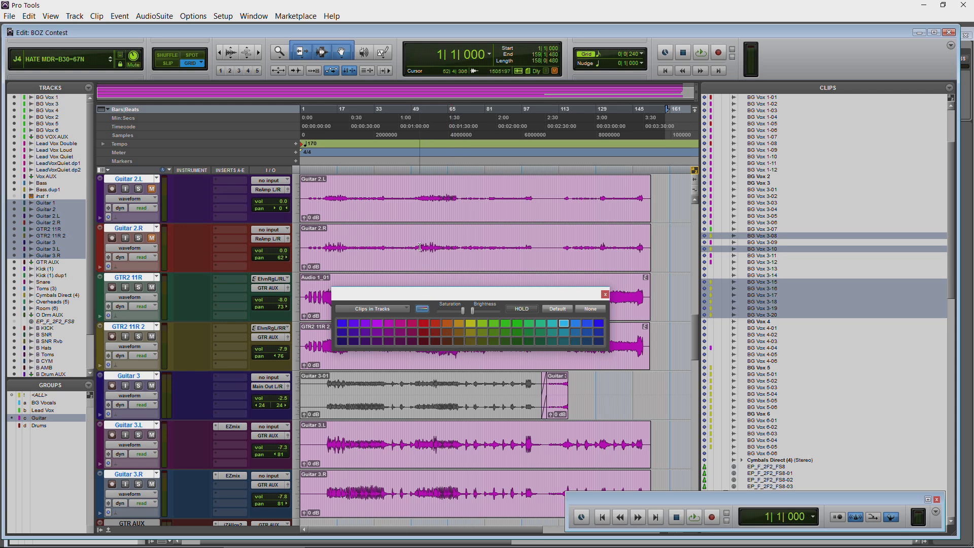
Select the clips of the Guitar group and color the selected guitar tracks yellow
{"action": "left_click", "coordinate": [394, 287]}
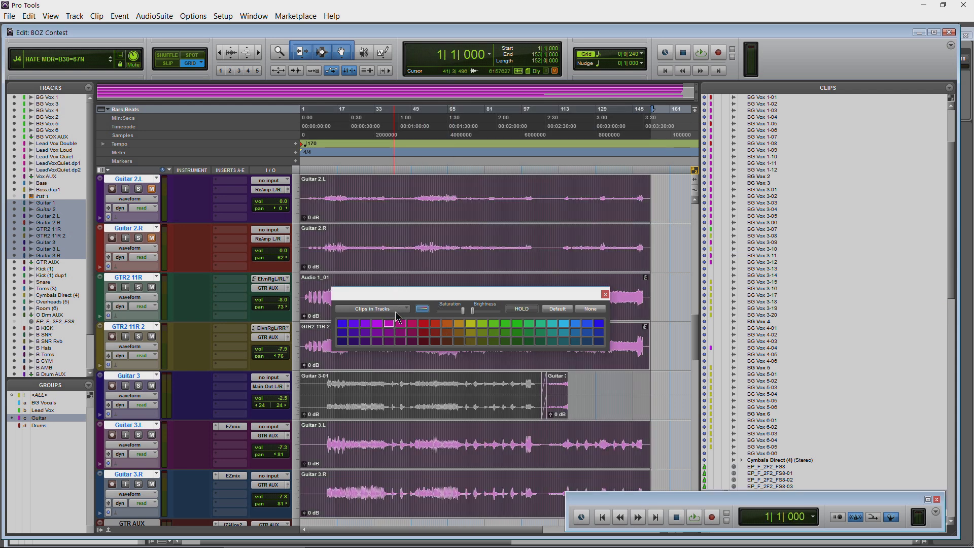
{"action": "left_click", "coordinate": [403, 309]}
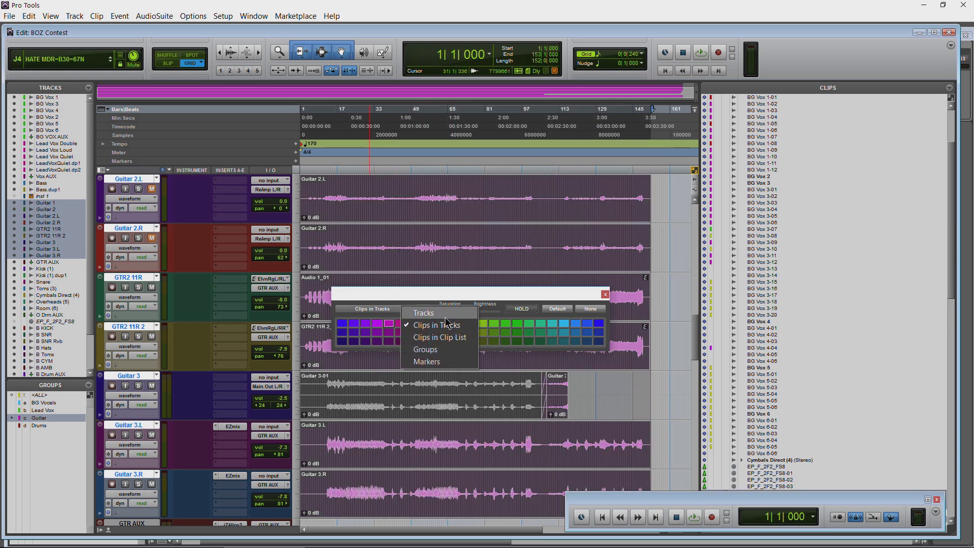
{"action": "left_click", "coordinate": [430, 313]}
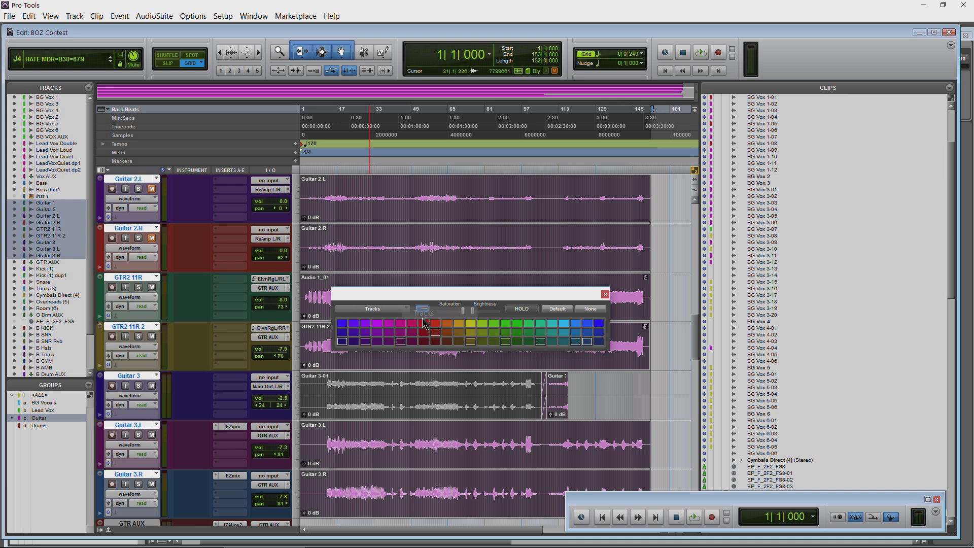
{"action": "left_click", "coordinate": [471, 324]}
{"action": "left_click_drag", "start_coordinate": [426, 296], "coordinate": [435, 296]}
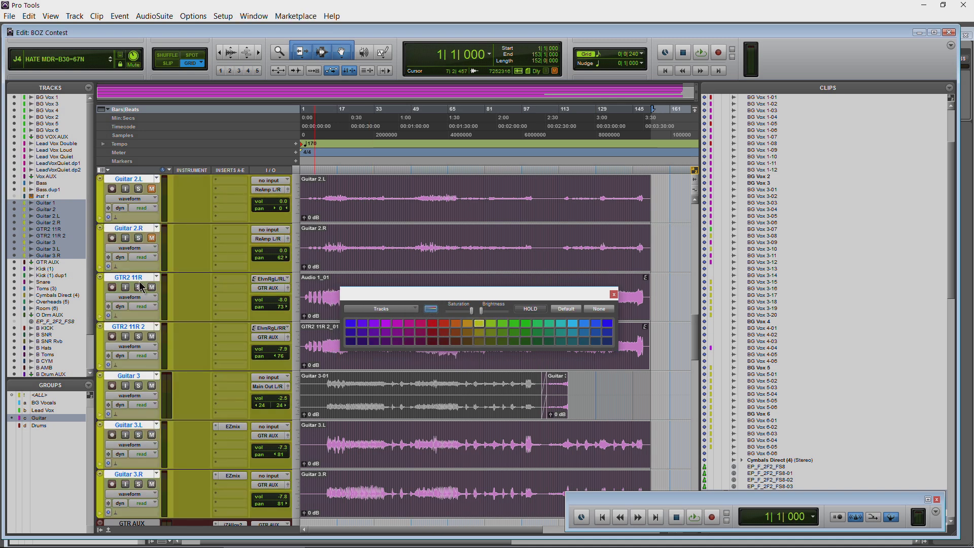
Color the selected guitar clips green as Clips in Tracks and move the Color Palette clear of the clips
{"action": "left_click", "coordinate": [404, 310]}
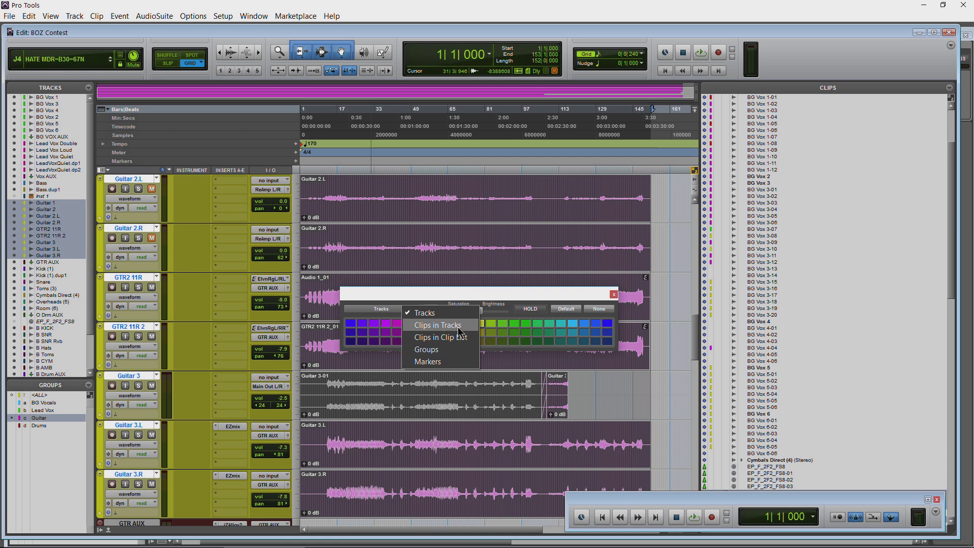
{"action": "left_click", "coordinate": [438, 325]}
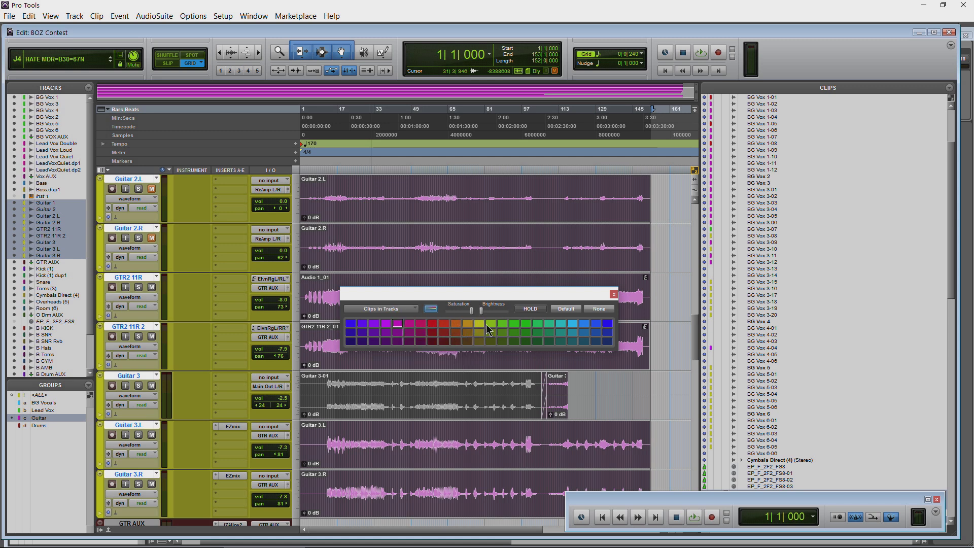
{"action": "left_click", "coordinate": [521, 325]}
{"action": "left_click_drag", "start_coordinate": [541, 293], "coordinate": [615, 245]}
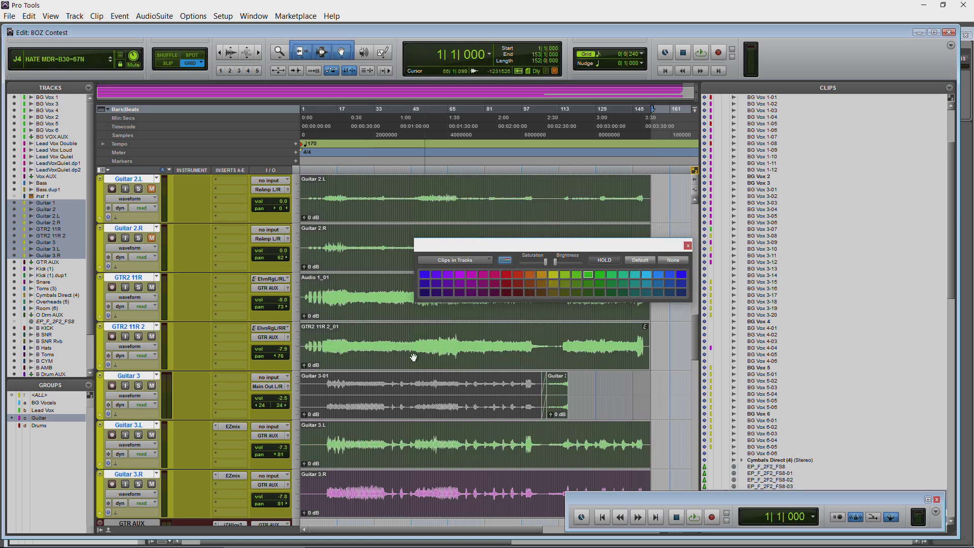
Color the selected guitar clips red as Clips in Clip List and move the Color Palette aside
{"action": "scroll", "coordinate": [366, 381], "scroll_direction": "up", "scroll_amount": 2}
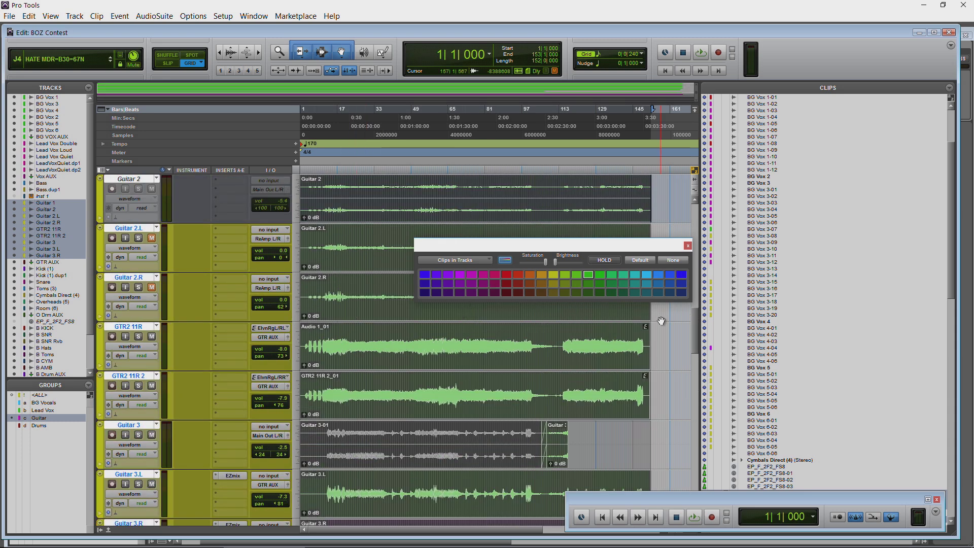
{"action": "scroll", "coordinate": [785, 334], "scroll_direction": "down", "scroll_amount": 12}
{"action": "scroll", "coordinate": [786, 335], "scroll_direction": "down", "scroll_amount": 3}
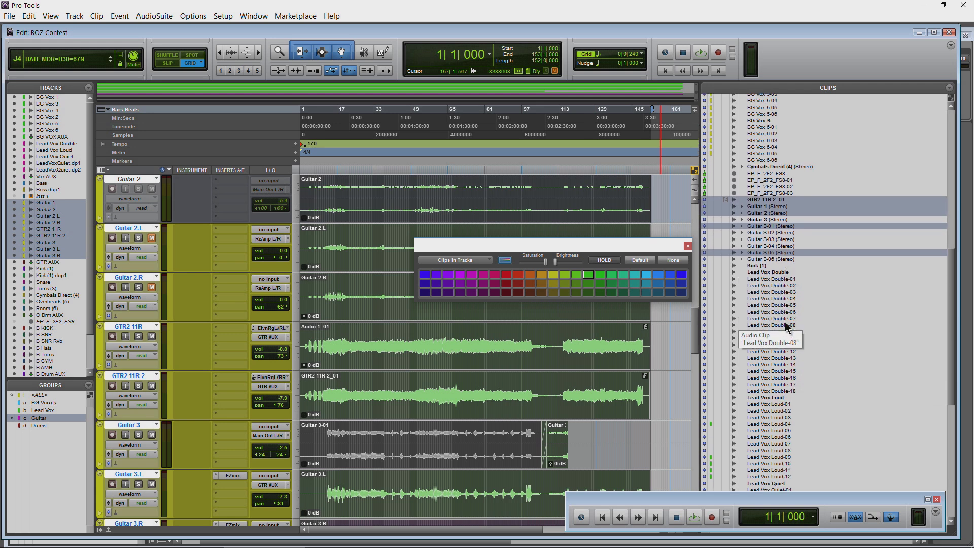
{"action": "left_click", "coordinate": [480, 260]}
{"action": "left_click", "coordinate": [530, 292]}
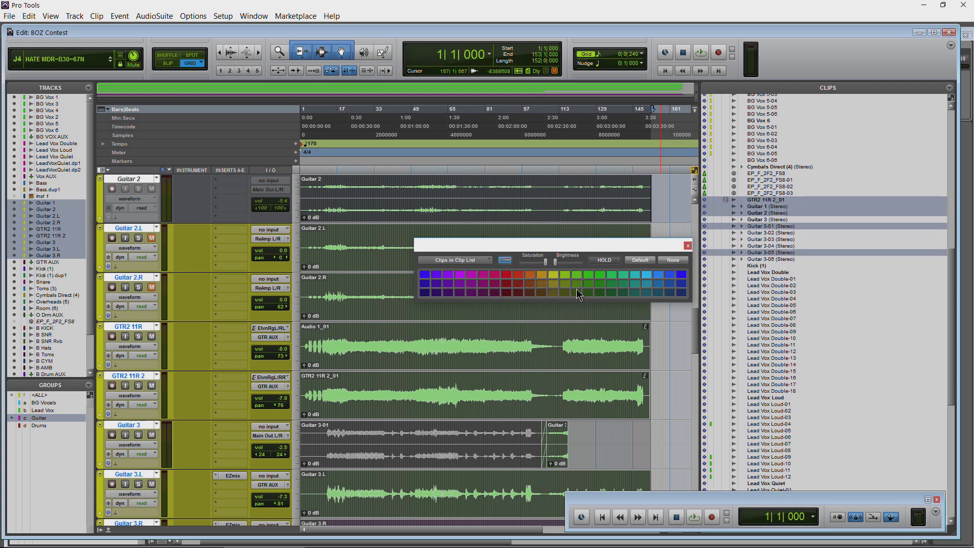
{"action": "left_click", "coordinate": [518, 277]}
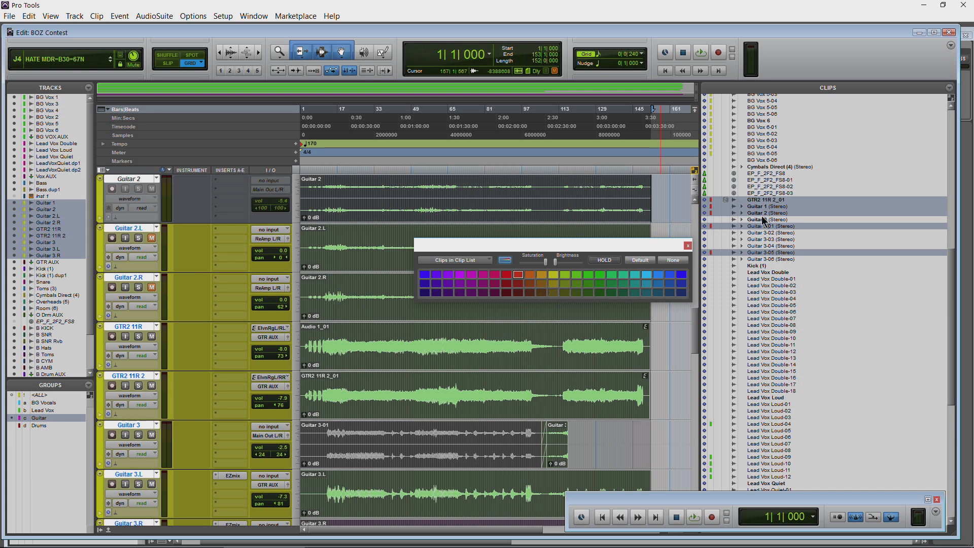
{"action": "left_click_drag", "start_coordinate": [477, 246], "coordinate": [480, 271]}
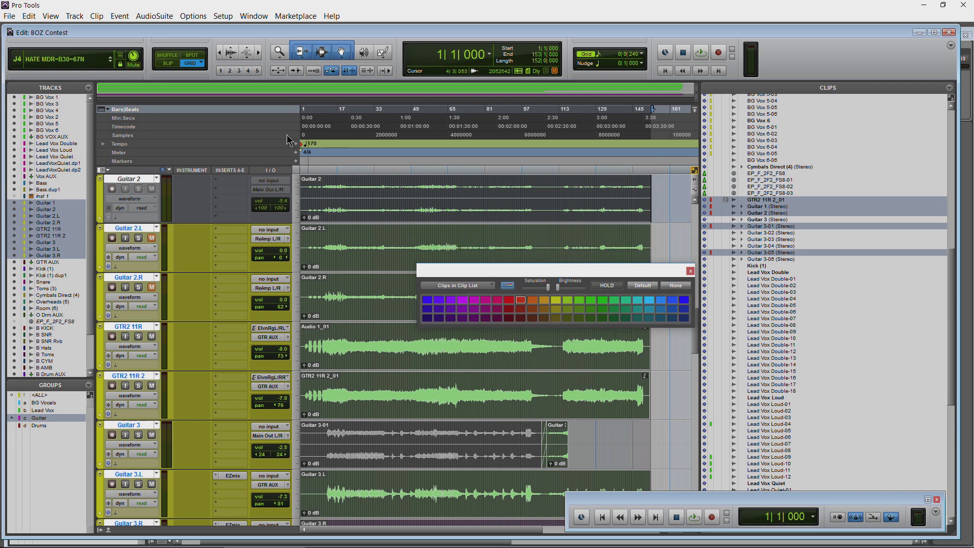
Set the default clip color coding to Clip List Color in the display preferences
{"action": "left_click", "coordinate": [223, 17]}
{"action": "left_click", "coordinate": [287, 192]}
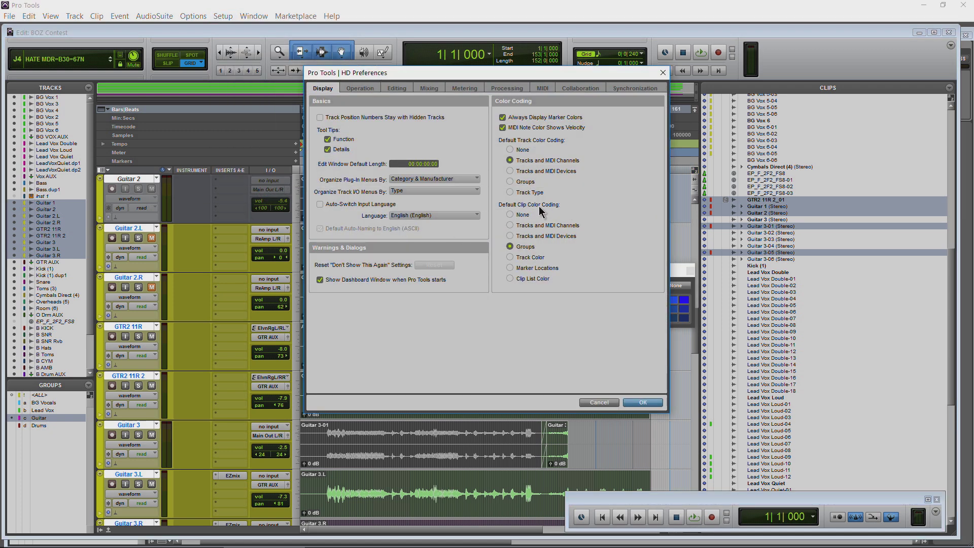
{"action": "left_click", "coordinate": [510, 279]}
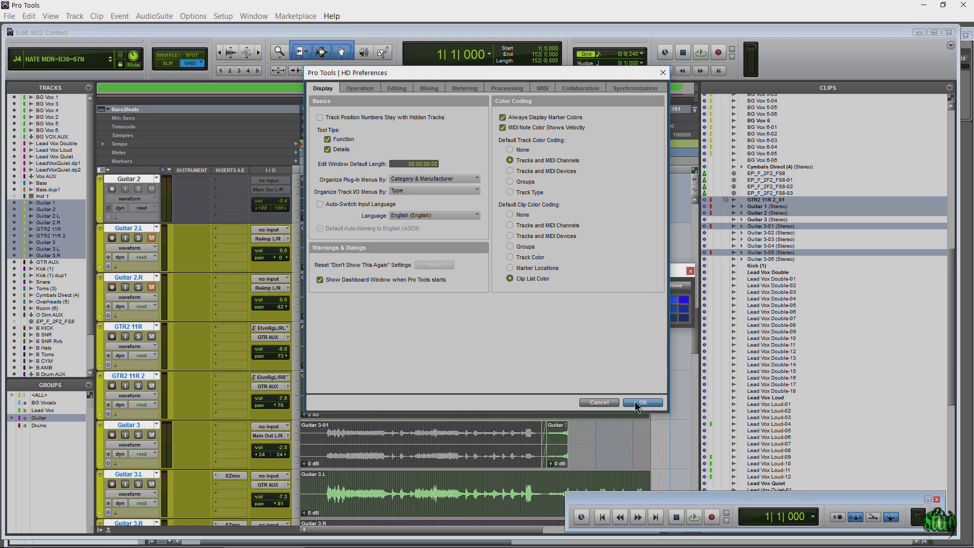
{"action": "left_click", "coordinate": [635, 403]}
Apply the default color to the selected guitar clips as Clips in Tracks and uncover the recolored clips
{"action": "left_click_drag", "start_coordinate": [469, 271], "coordinate": [420, 266]}
{"action": "left_click", "coordinate": [416, 281]}
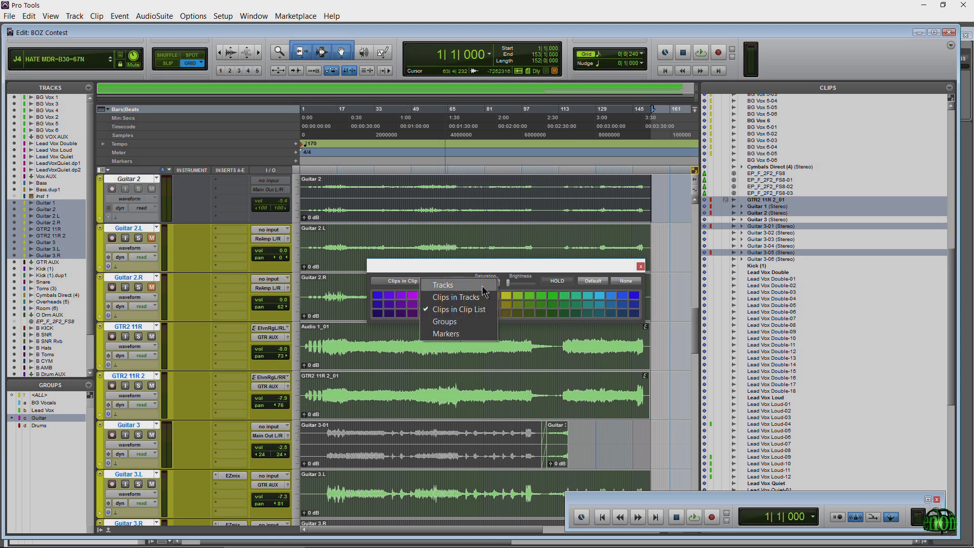
{"action": "left_click", "coordinate": [434, 299]}
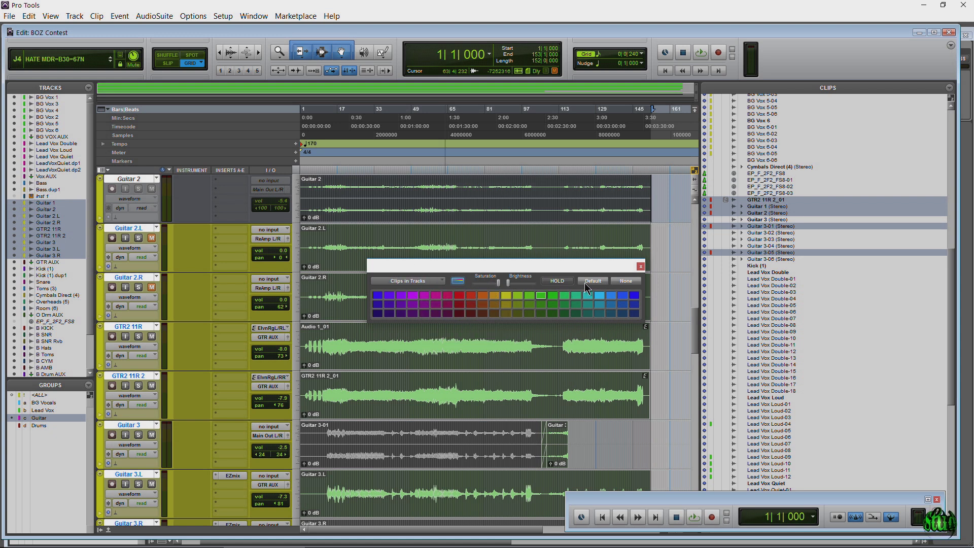
{"action": "left_click", "coordinate": [586, 283]}
{"action": "left_click_drag", "start_coordinate": [529, 269], "coordinate": [569, 338]}
{"action": "scroll", "coordinate": [353, 266], "scroll_direction": "up", "scroll_amount": 2}
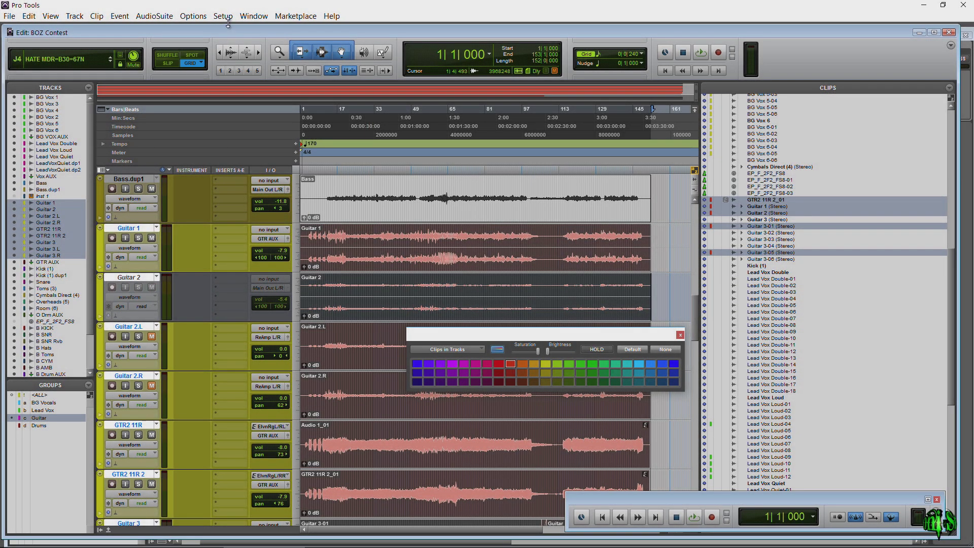
Review the Clip List Color preference and compare the guitar clips with their Clip List colors and the mixer's track colors
{"action": "left_click", "coordinate": [224, 16]}
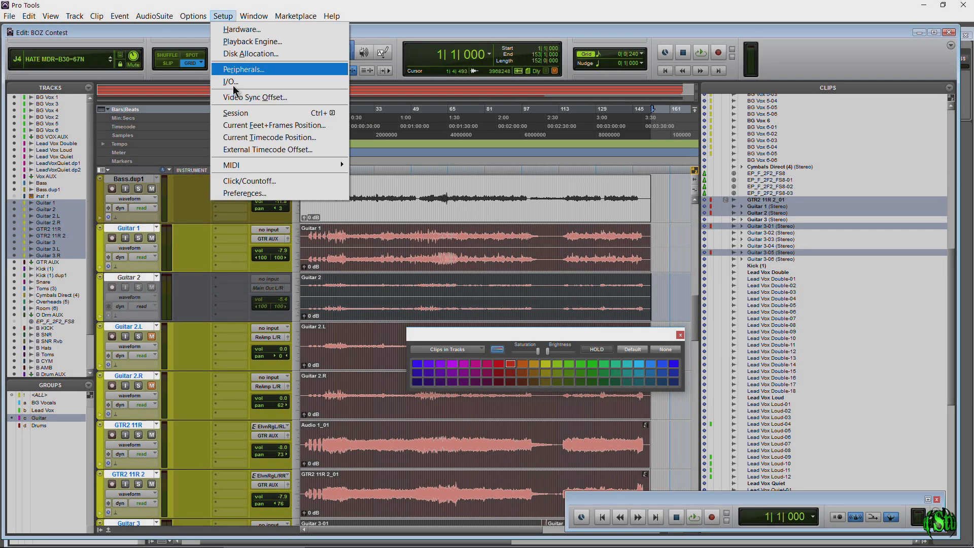
{"action": "left_click", "coordinate": [237, 193]}
{"action": "left_click", "coordinate": [510, 278]}
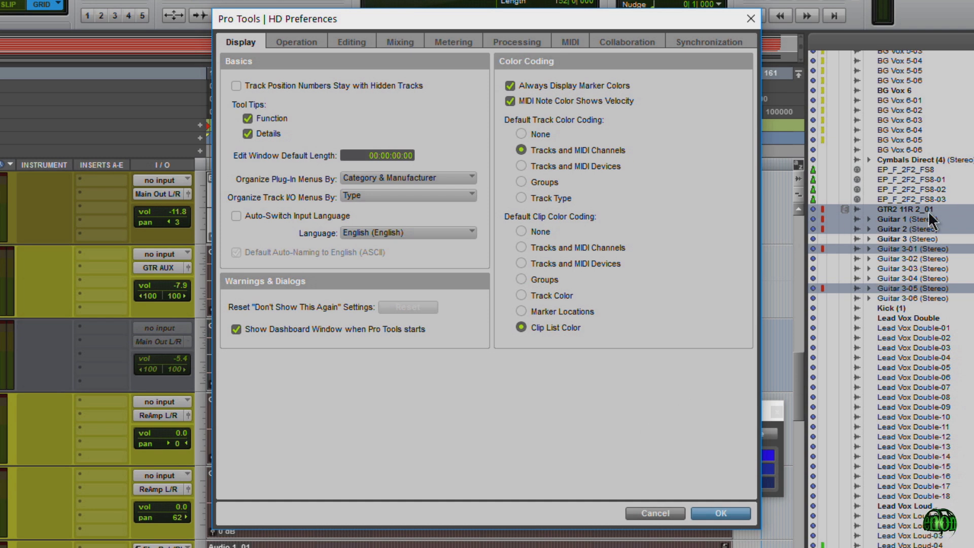
{"action": "left_click", "coordinate": [720, 513]}
{"action": "scroll", "coordinate": [297, 374], "scroll_direction": "up", "scroll_amount": 5}
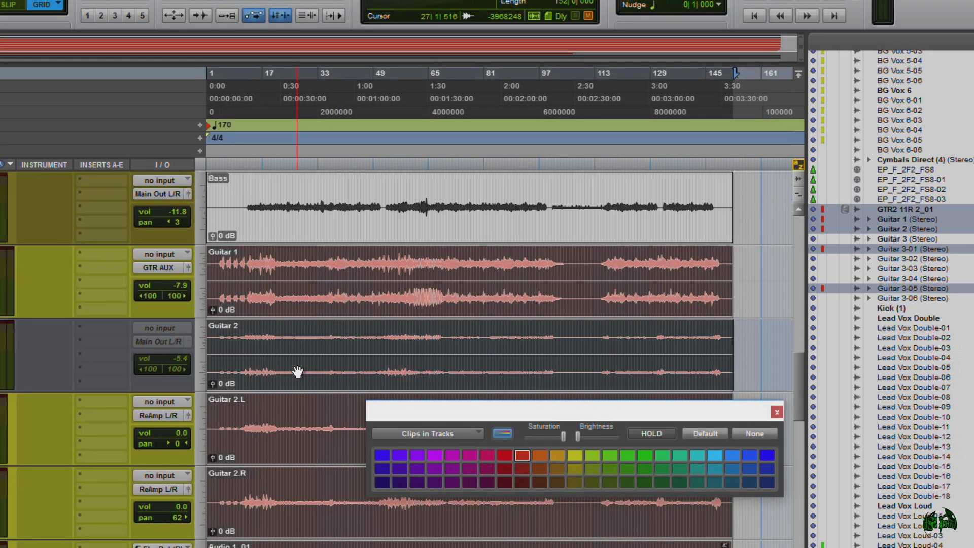
{"action": "key", "text": "ctrl+equal"}
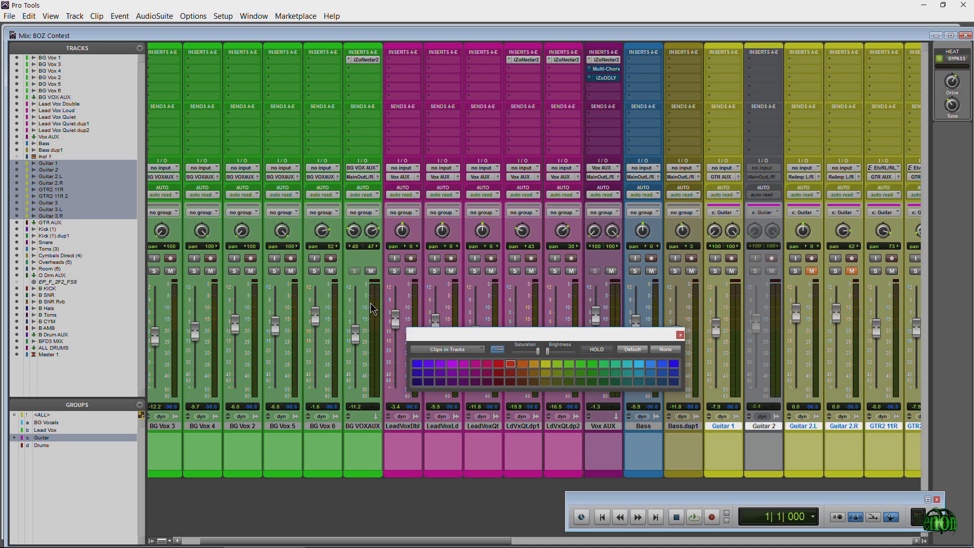
{"action": "key", "text": "ctrl+equal"}
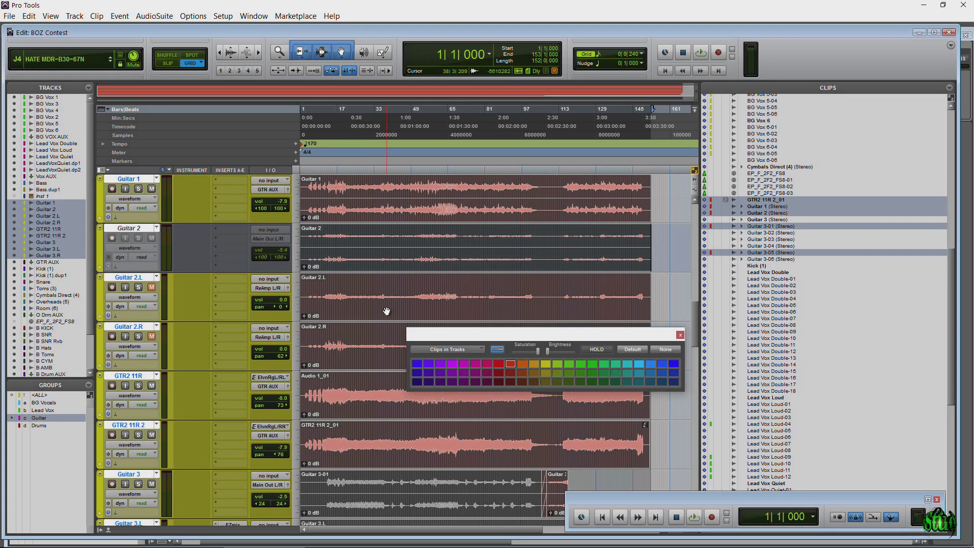
{"action": "left_click_drag", "start_coordinate": [474, 337], "coordinate": [460, 281]}
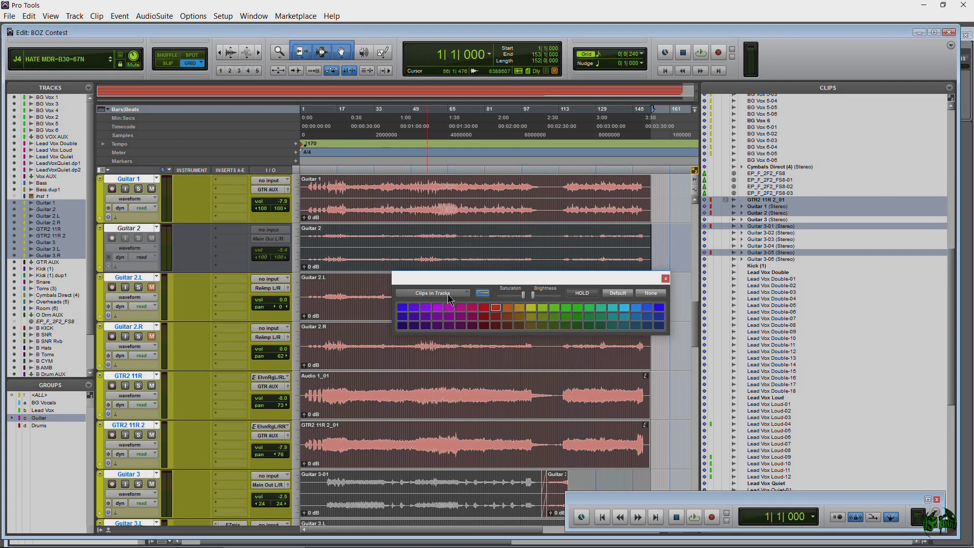
Set the default track color coding to Groups and check the track colors in the Edit and Mix windows
{"action": "left_click", "coordinate": [223, 17]}
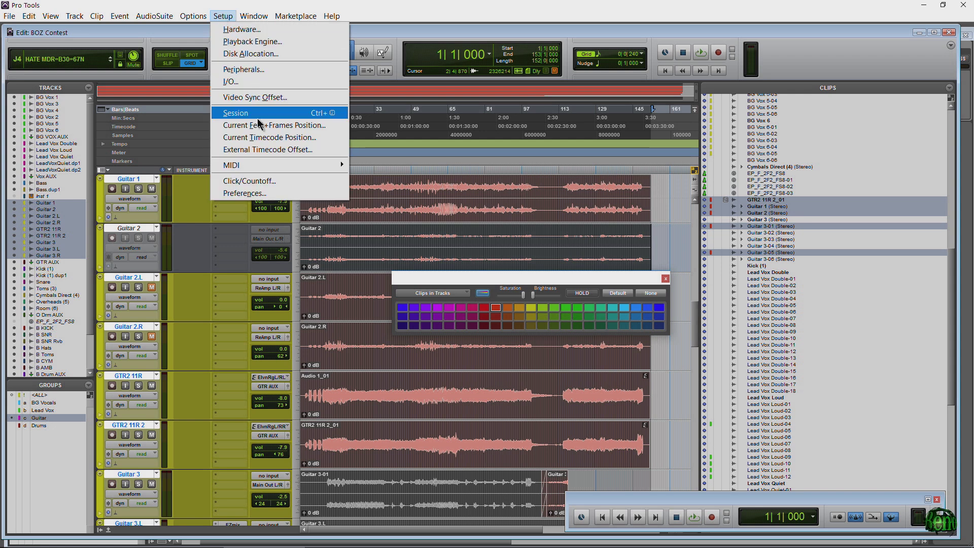
{"action": "left_click", "coordinate": [246, 193]}
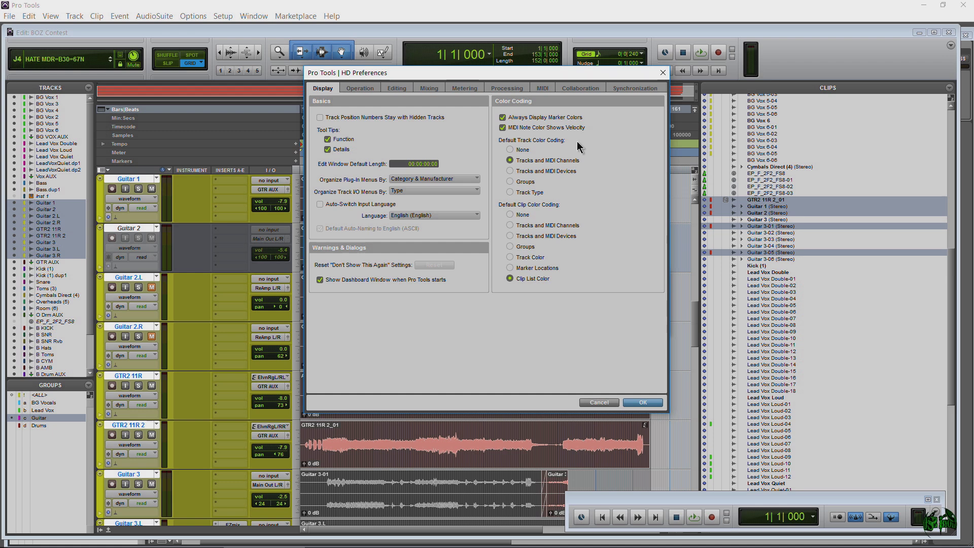
{"action": "left_click", "coordinate": [510, 182]}
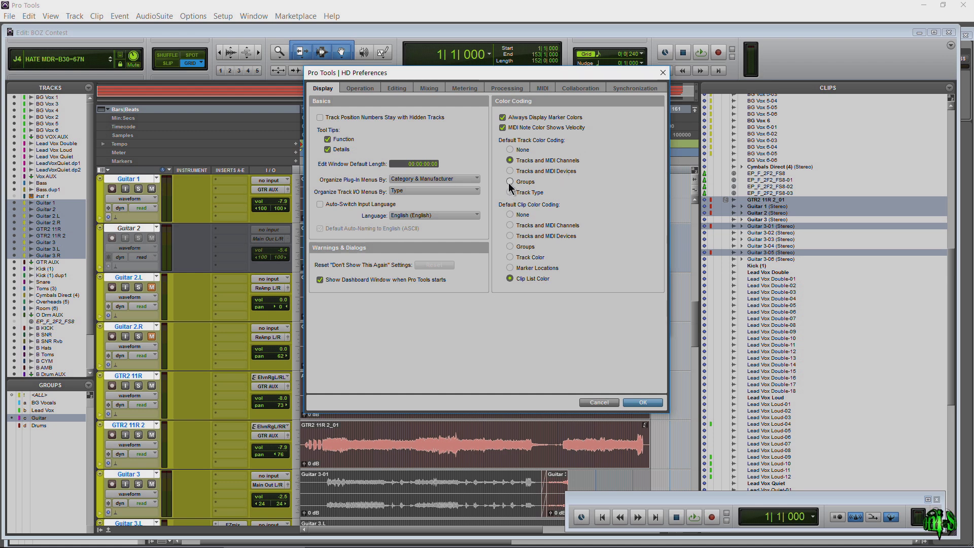
{"action": "left_click", "coordinate": [632, 404]}
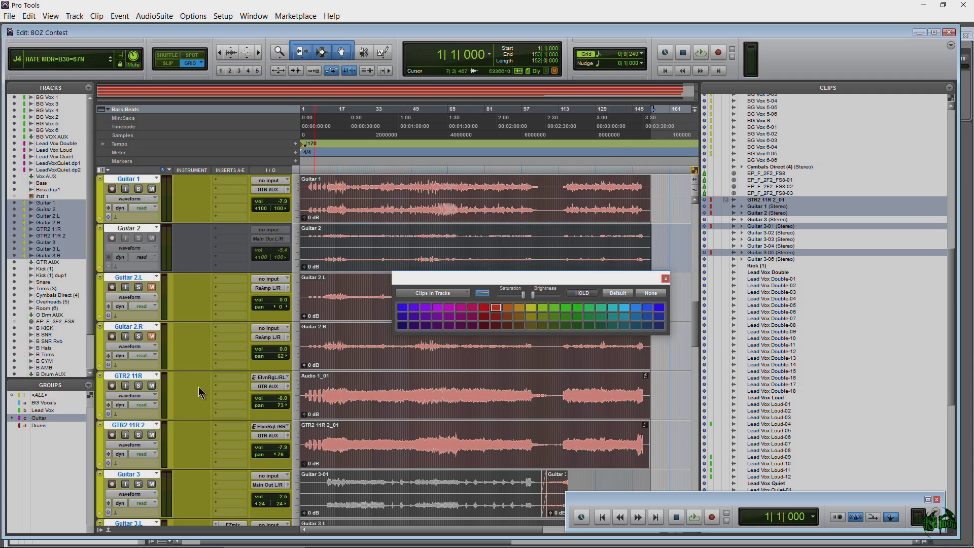
{"action": "scroll", "coordinate": [200, 392], "scroll_direction": "up", "scroll_amount": 7}
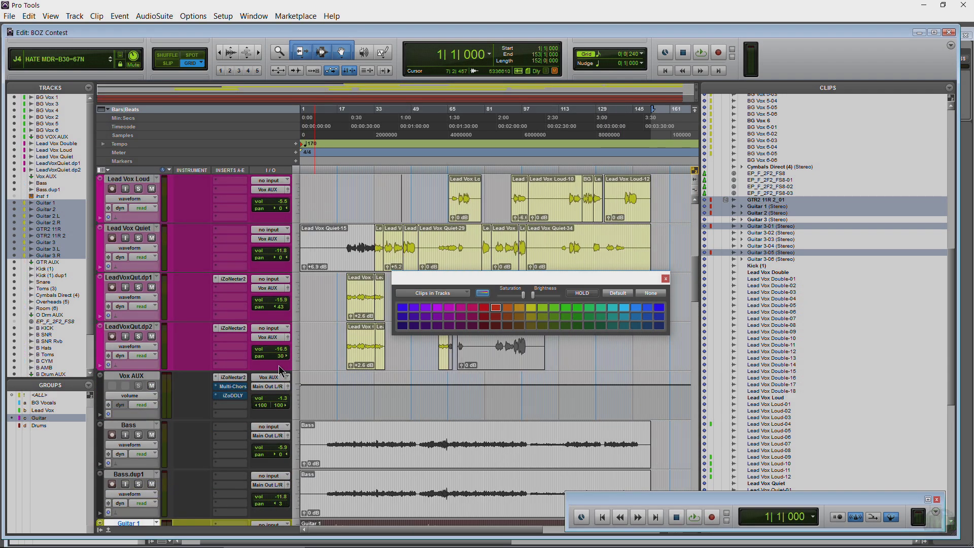
{"action": "key", "text": "ctrl+equal"}
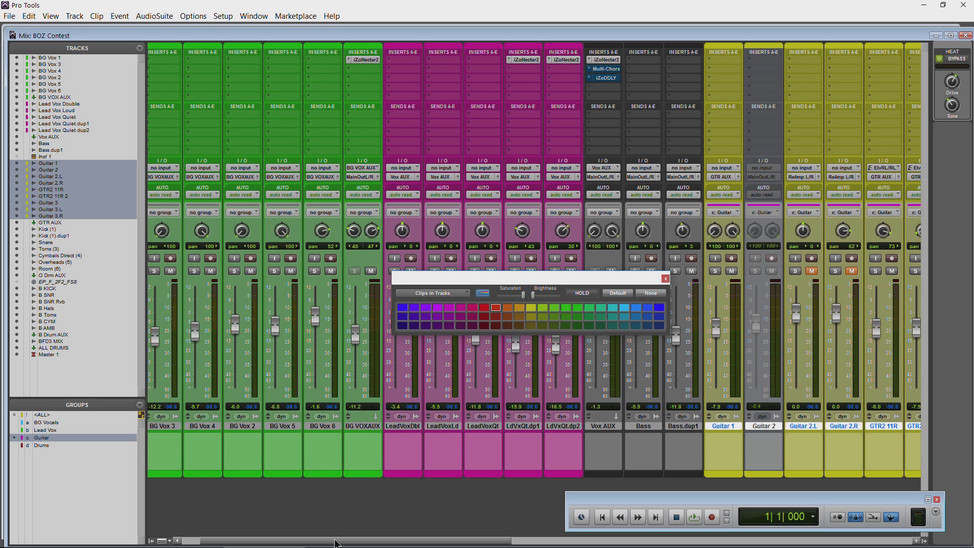
Activate the BG Vocals group, select its tracks and apply the default color to them as Tracks
{"action": "scroll", "coordinate": [335, 543], "scroll_direction": "left", "scroll_amount": 2}
{"action": "left_click", "coordinate": [53, 424]}
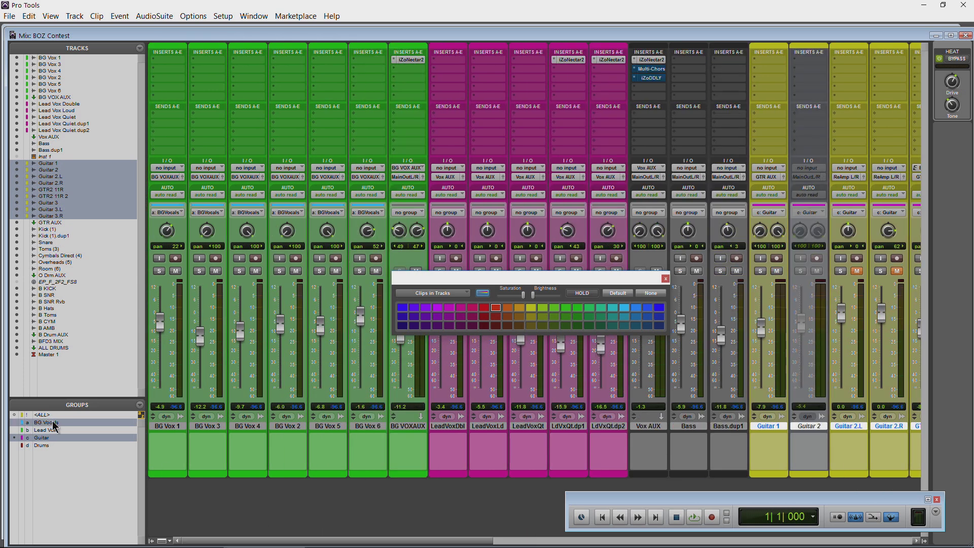
{"action": "left_click", "coordinate": [21, 423]}
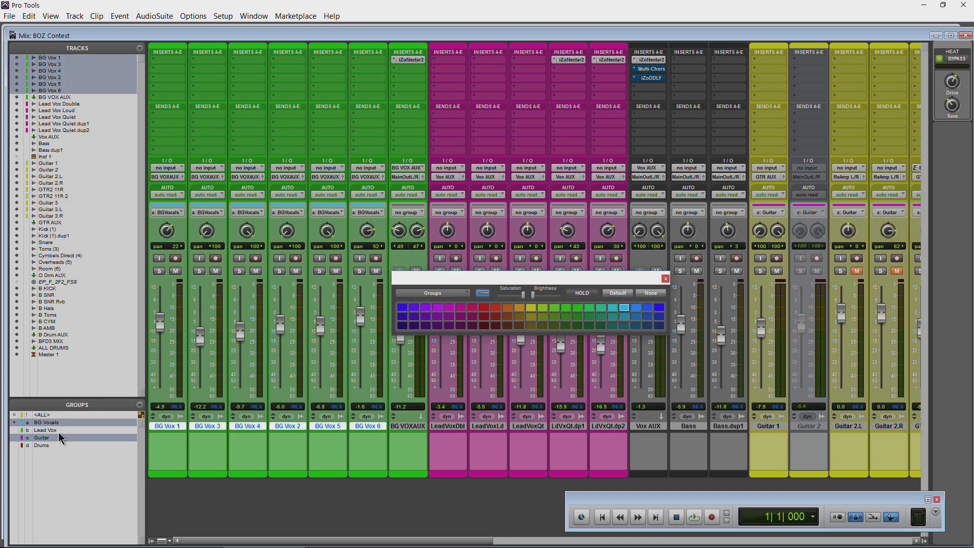
{"action": "left_click_drag", "start_coordinate": [443, 279], "coordinate": [382, 275]}
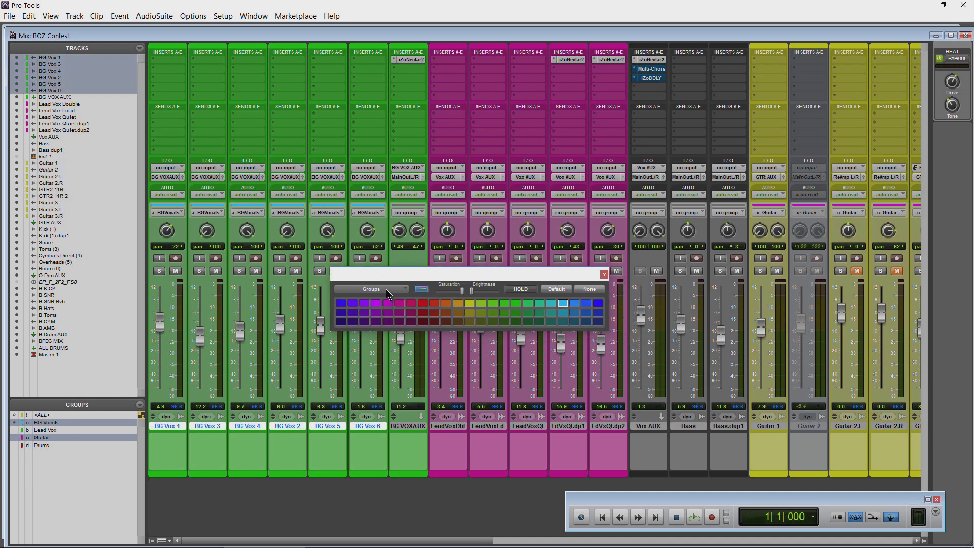
{"action": "left_click", "coordinate": [383, 289]}
{"action": "left_click", "coordinate": [406, 298]}
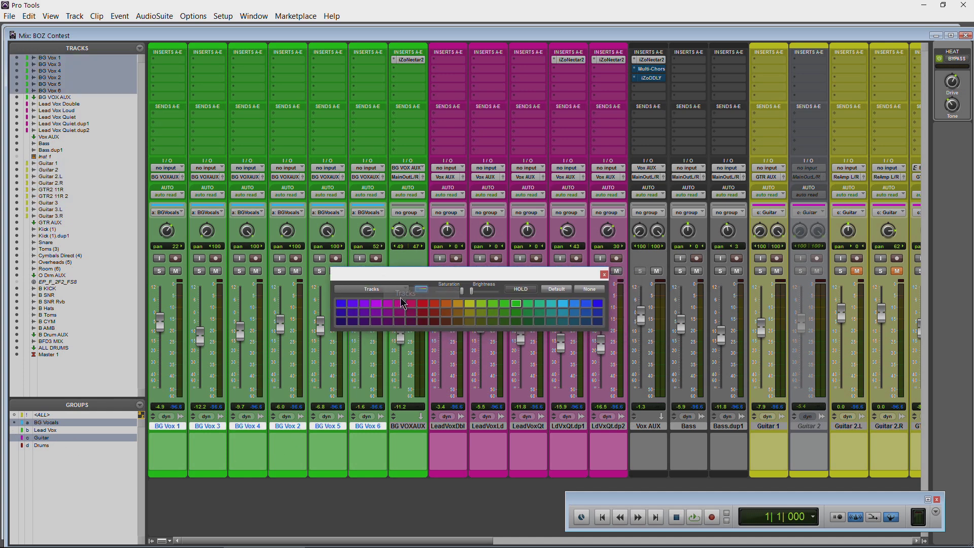
{"action": "left_click", "coordinate": [554, 290]}
{"action": "left_click_drag", "start_coordinate": [410, 278], "coordinate": [389, 279]}
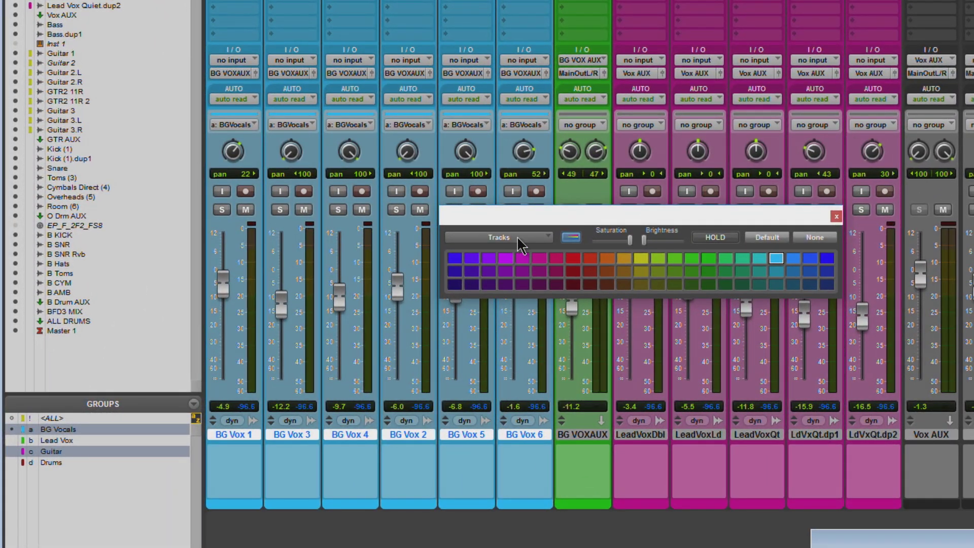
Switch the Color Palette to Groups and color the BG Vocals group green
{"action": "left_click", "coordinate": [465, 254]}
{"action": "left_click", "coordinate": [554, 297]}
{"action": "left_click", "coordinate": [690, 259]}
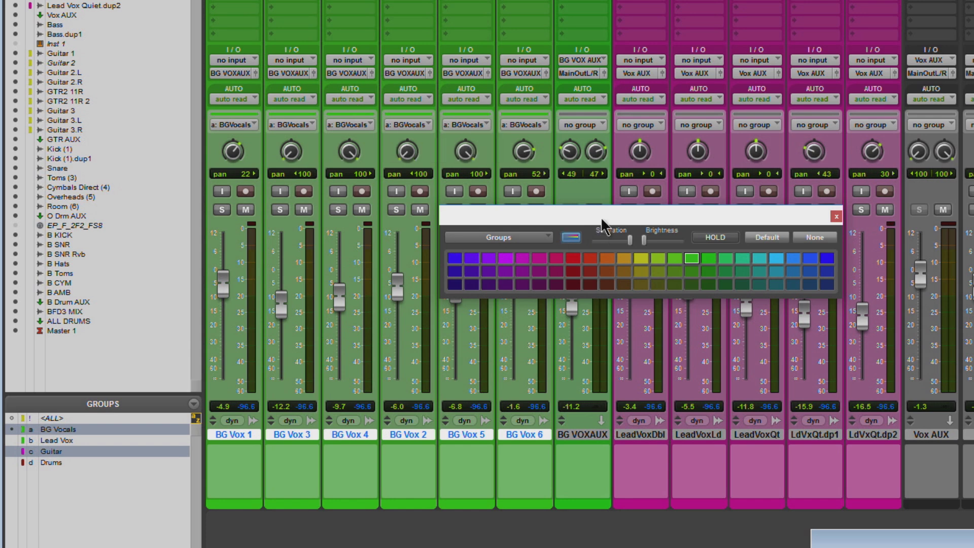
Activate the Lead Vox group, color it blue and apply the default color to its selected tracks
{"action": "left_click", "coordinate": [50, 439]}
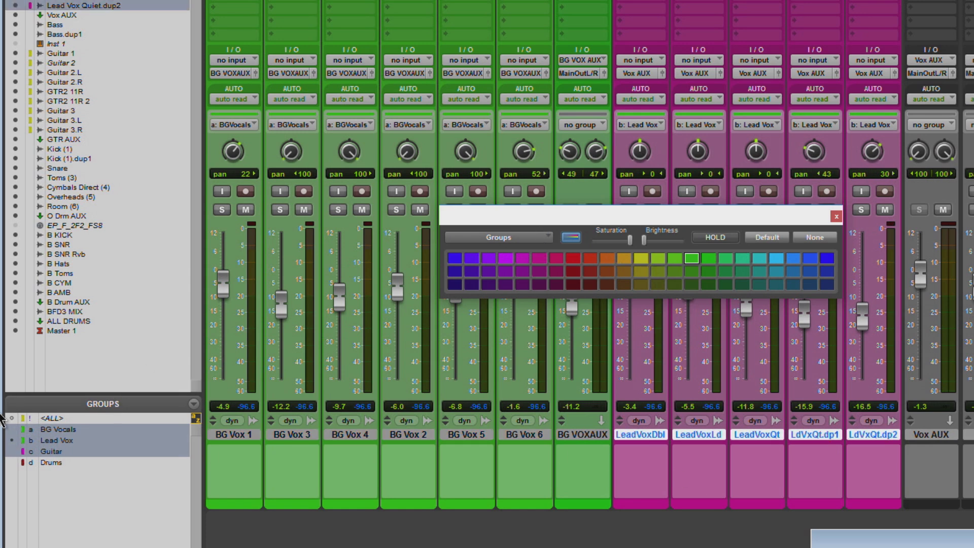
{"action": "left_click", "coordinate": [455, 259]}
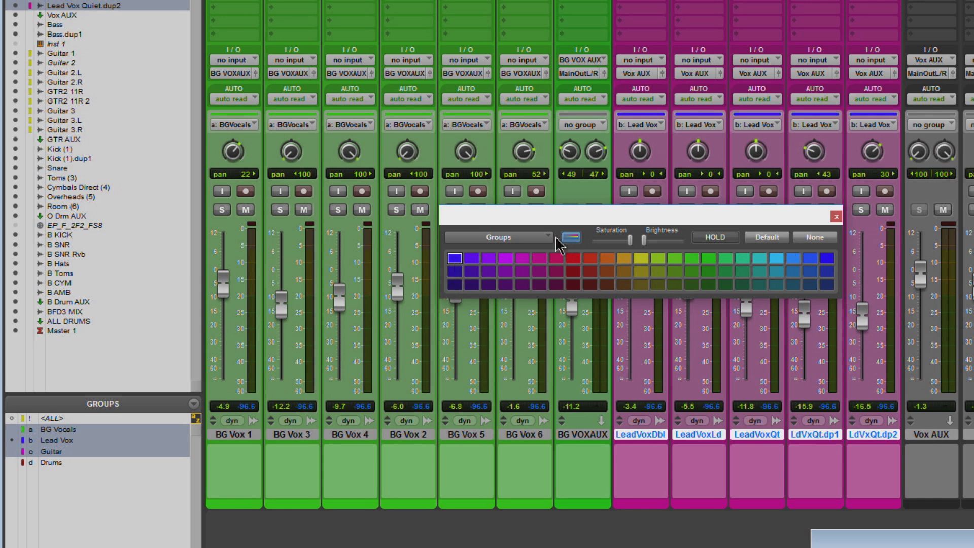
{"action": "left_click", "coordinate": [556, 238]}
{"action": "left_click", "coordinate": [563, 244]}
{"action": "left_click", "coordinate": [760, 238]}
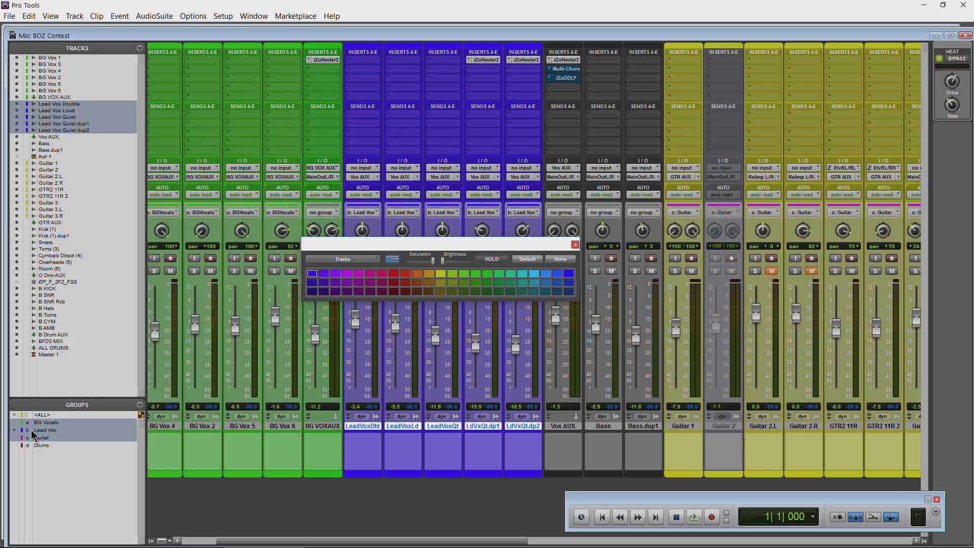
{"action": "left_click_drag", "start_coordinate": [381, 538], "coordinate": [339, 539]}
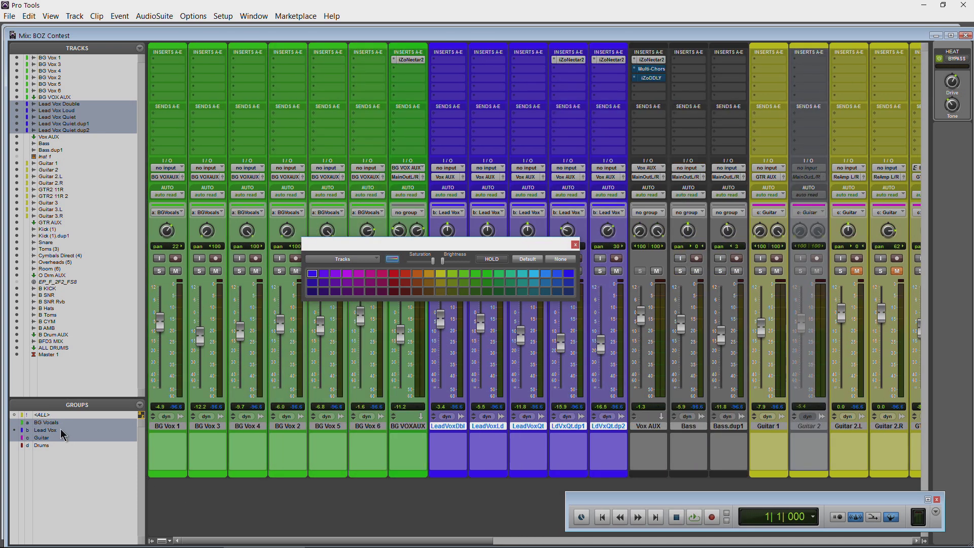
Add the Drums group to the group selection and set the default clip color coding to Groups
{"action": "left_click", "coordinate": [43, 446]}
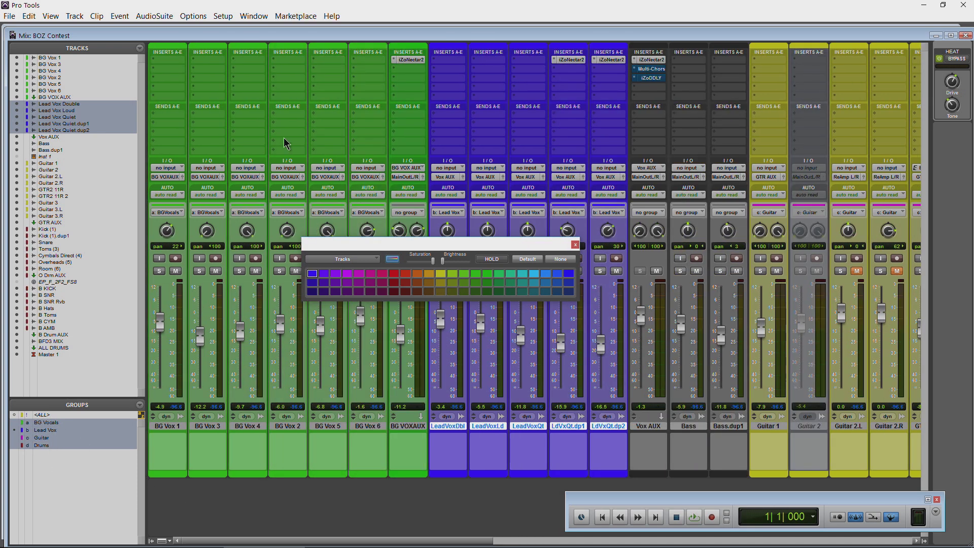
{"action": "left_click", "coordinate": [223, 17]}
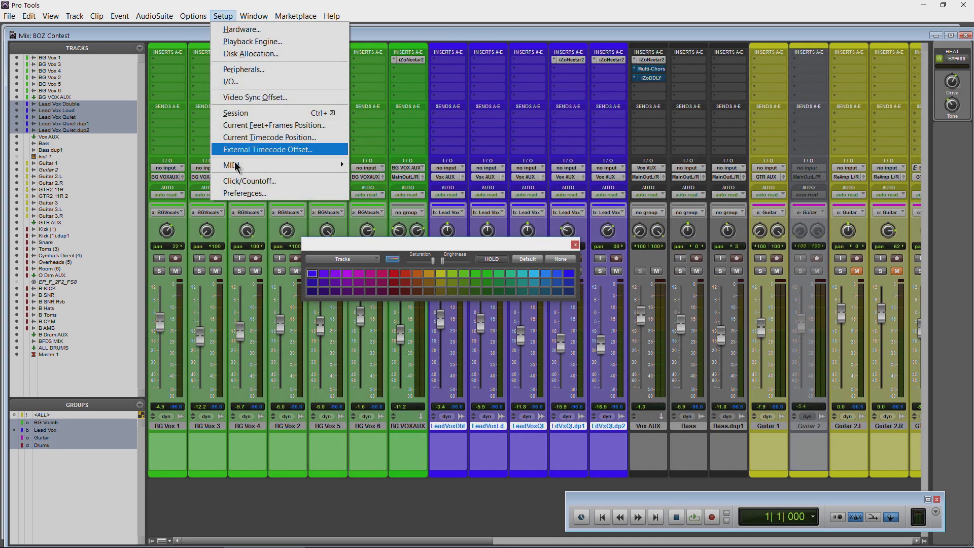
{"action": "left_click", "coordinate": [245, 193]}
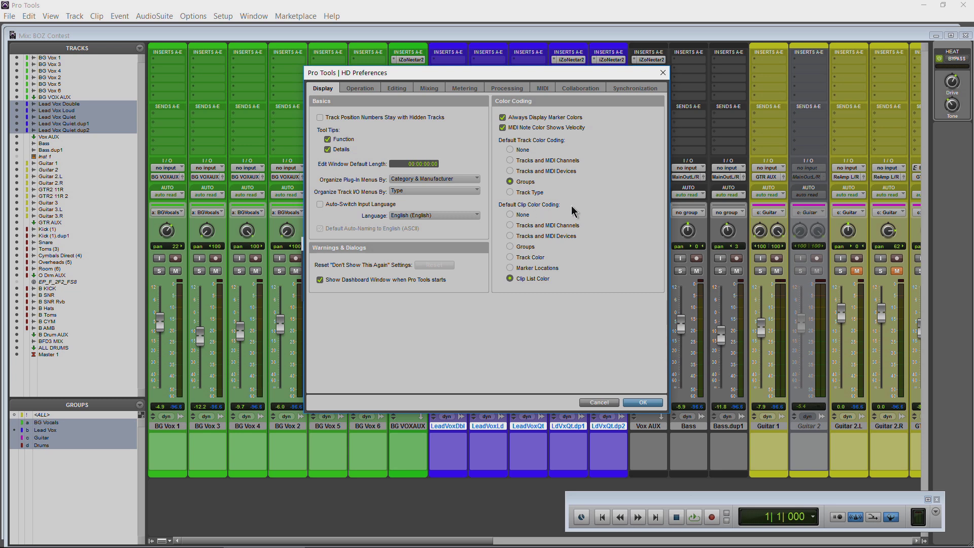
{"action": "left_click", "coordinate": [510, 247]}
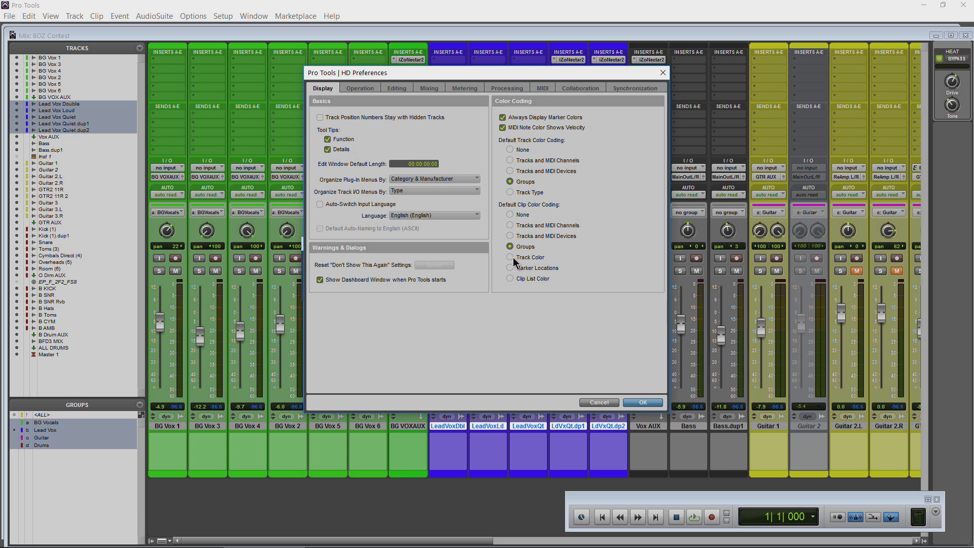
{"action": "left_click", "coordinate": [643, 404]}
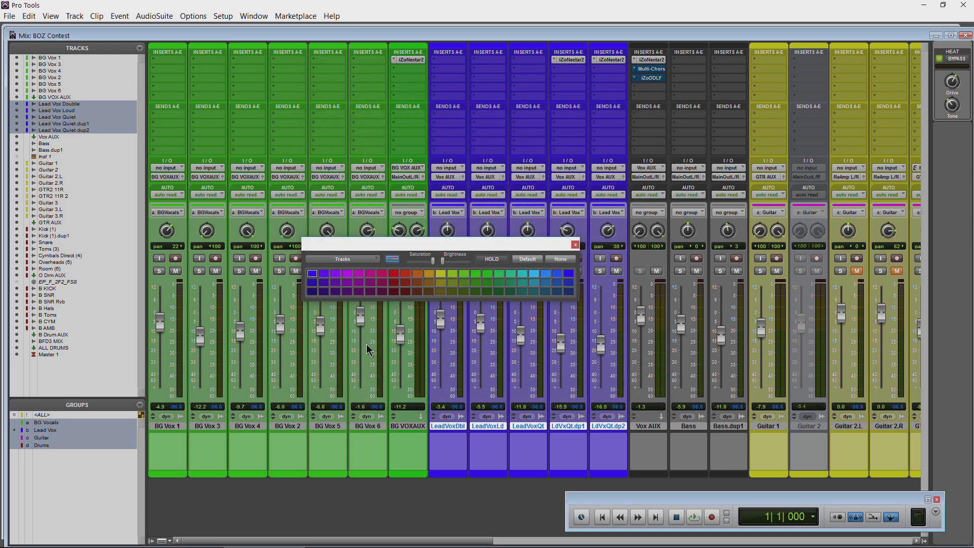
Show the Guitar tracks in the Edit window and review the default track and clip color coding preferences
{"action": "key", "text": "ctrl+equal"}
{"action": "scroll", "coordinate": [418, 370], "scroll_direction": "down", "scroll_amount": 10}
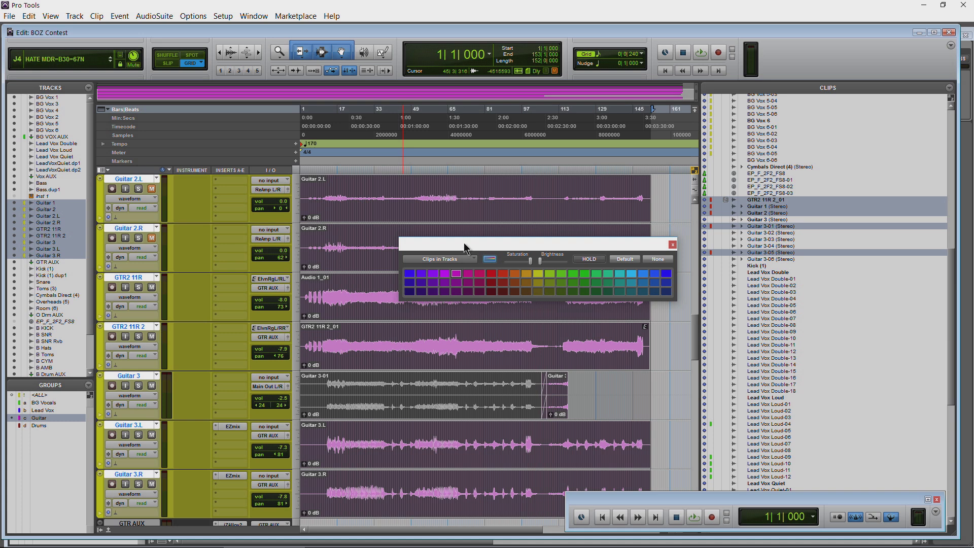
{"action": "left_click_drag", "start_coordinate": [464, 243], "coordinate": [464, 243]}
{"action": "left_click", "coordinate": [223, 16]}
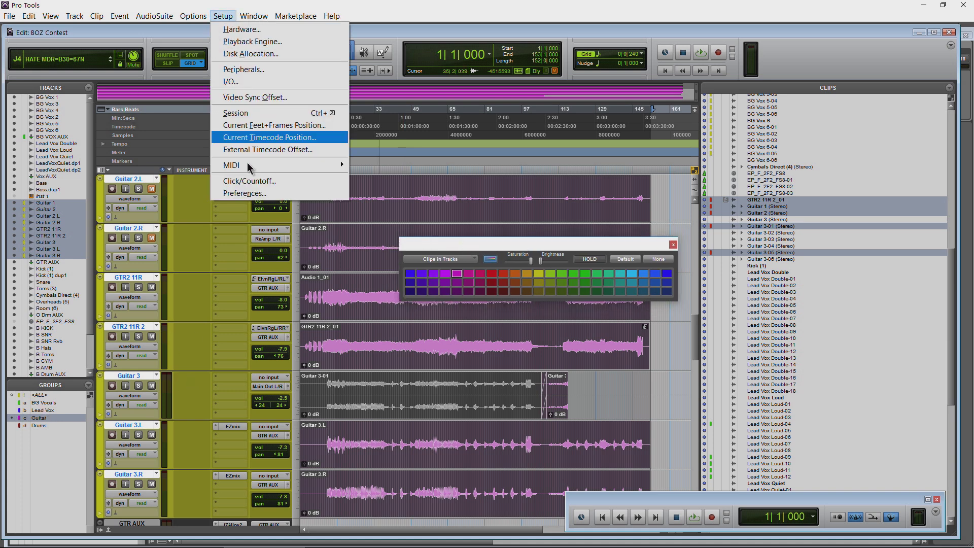
{"action": "left_click", "coordinate": [304, 192]}
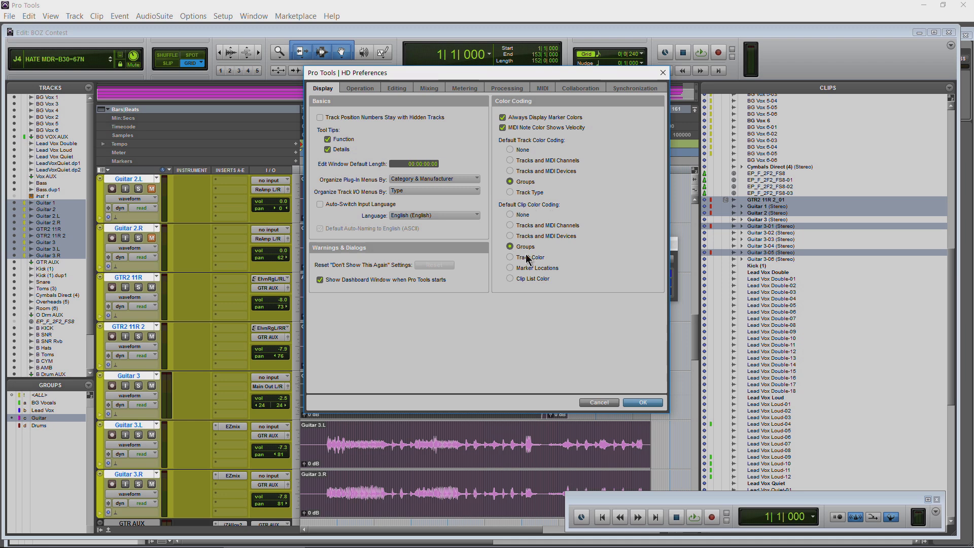
{"action": "left_click", "coordinate": [643, 402]}
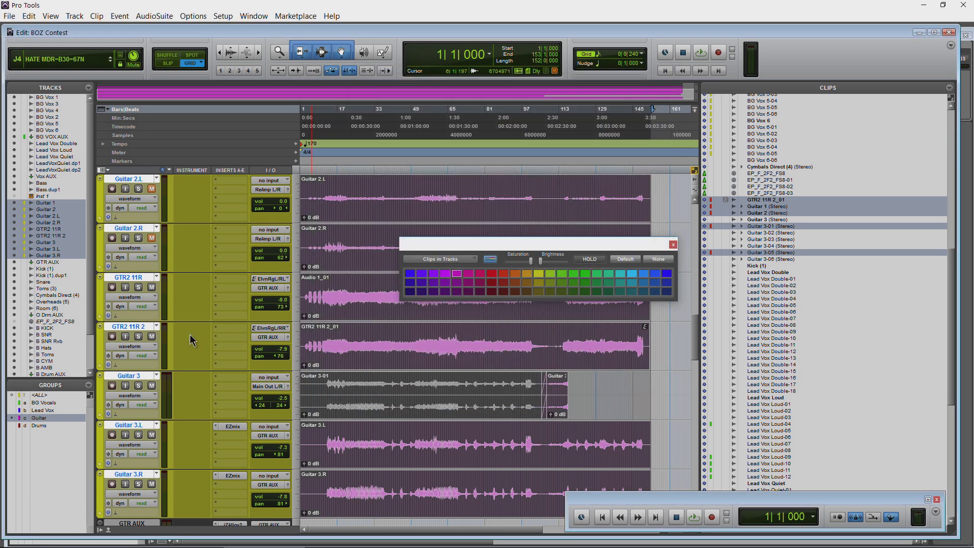
Color the Guitar group green in the Color Palette and apply the same green to its selected tracks
{"action": "left_click", "coordinate": [440, 259]}
{"action": "left_click", "coordinate": [465, 299]}
{"action": "left_click", "coordinate": [572, 275]}
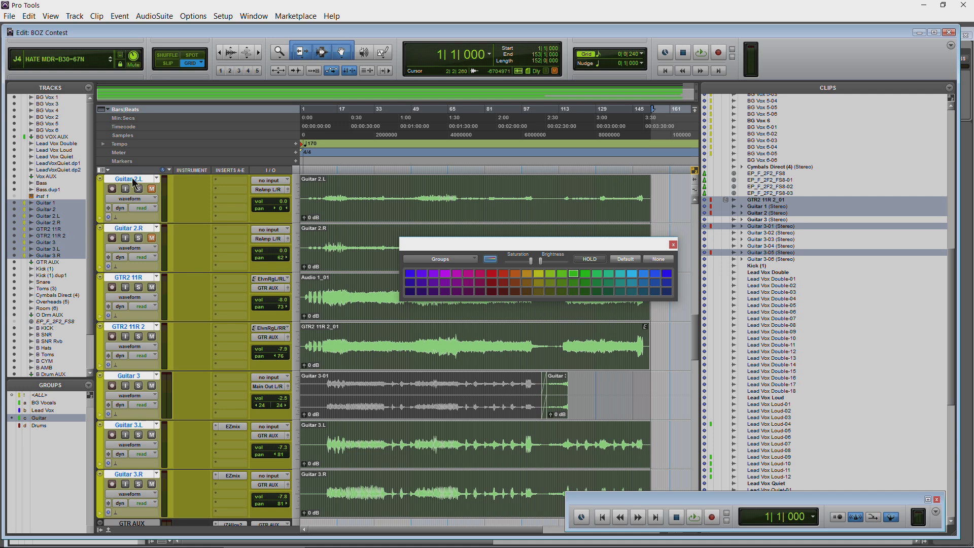
{"action": "left_click", "coordinate": [466, 259]}
{"action": "left_click", "coordinate": [472, 264]}
{"action": "left_click", "coordinate": [573, 273]}
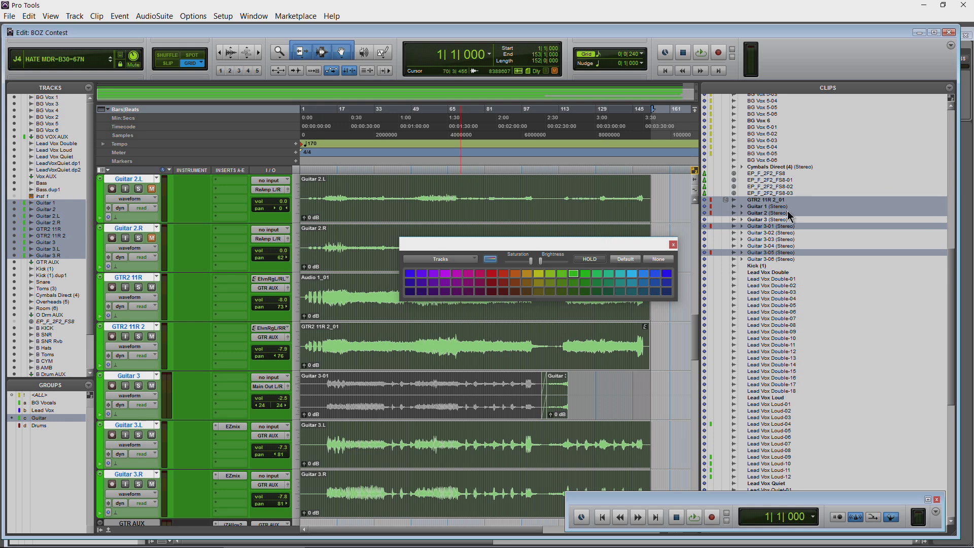
Set the Color Palette to Clips in Clip List and color the selected guitar clips green
{"action": "left_click", "coordinate": [467, 260]}
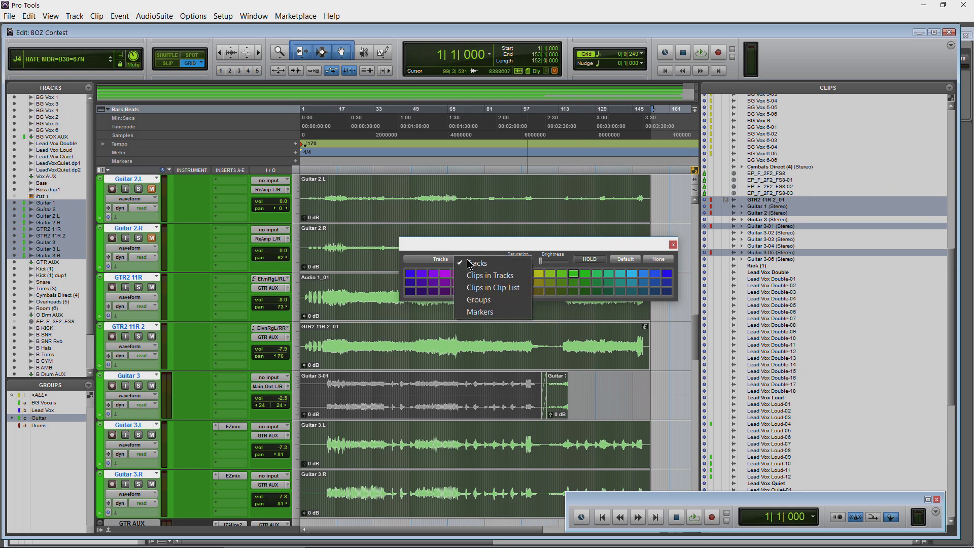
{"action": "left_click", "coordinate": [505, 288]}
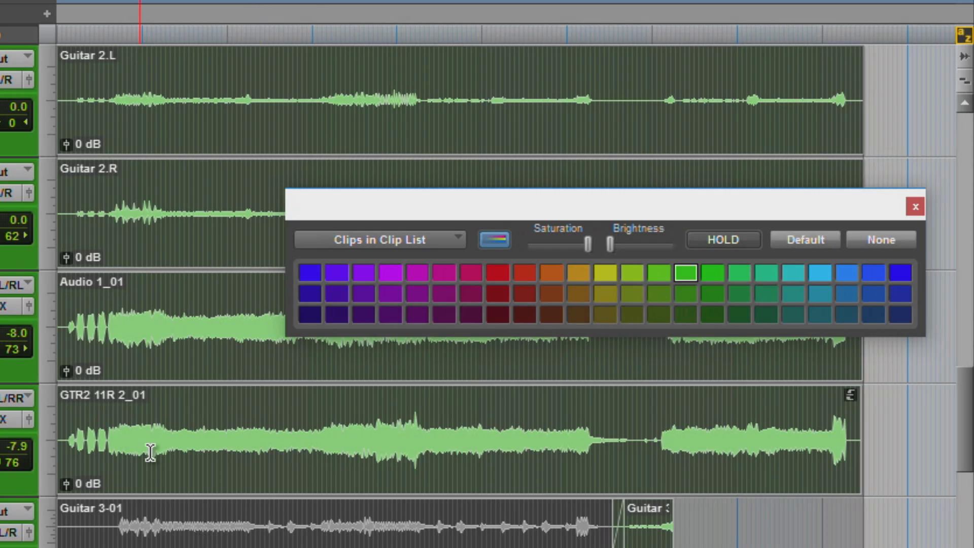
{"action": "scroll", "coordinate": [348, 349], "scroll_direction": "down", "scroll_amount": 4}
{"action": "scroll", "coordinate": [170, 439], "scroll_direction": "up", "scroll_amount": 4}
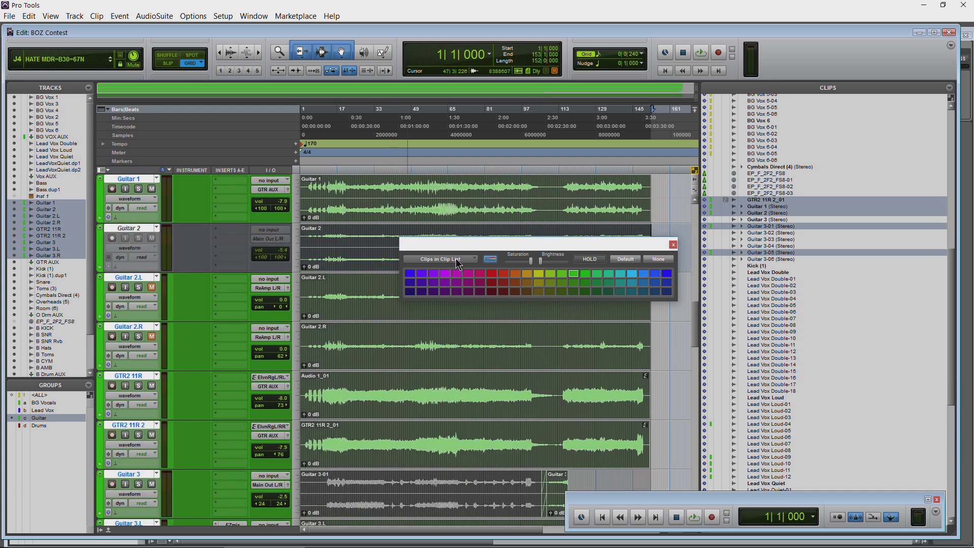
Set the Color Palette back to Groups and recolor the Guitar group orange, purple and dark blue in turn
{"action": "left_click", "coordinate": [458, 263]}
{"action": "left_click", "coordinate": [471, 304]}
{"action": "left_click", "coordinate": [515, 274]}
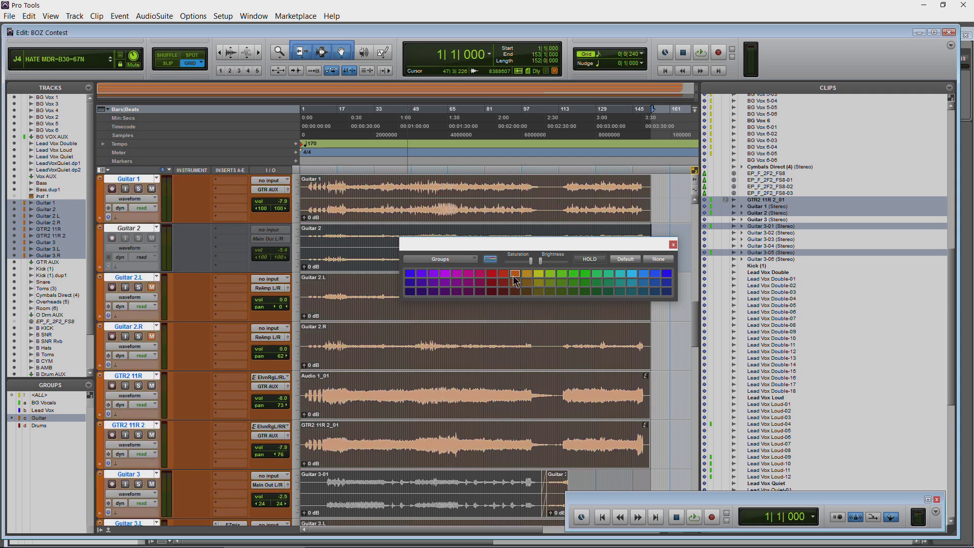
{"action": "left_click", "coordinate": [455, 259]}
{"action": "left_click", "coordinate": [448, 296]}
{"action": "left_click", "coordinate": [445, 275]}
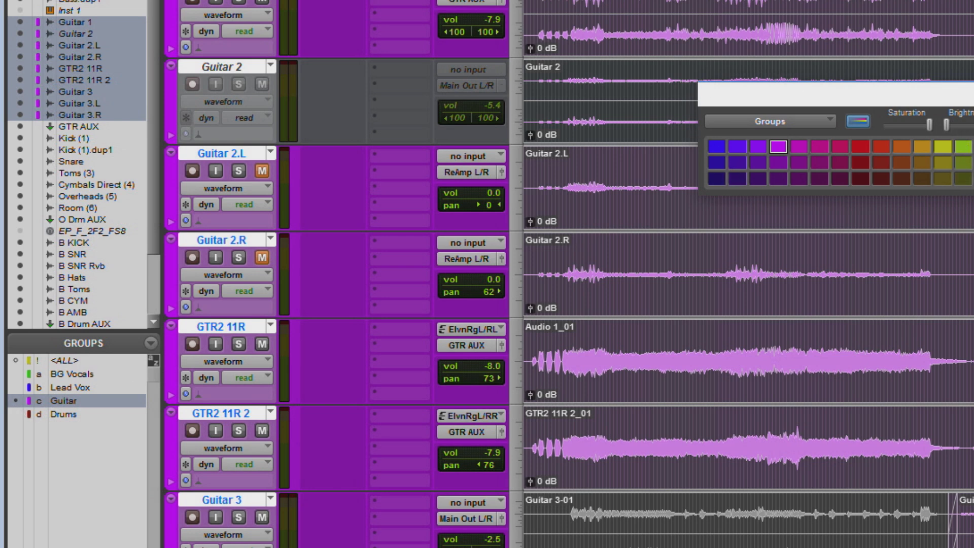
{"action": "left_click", "coordinate": [972, 146]}
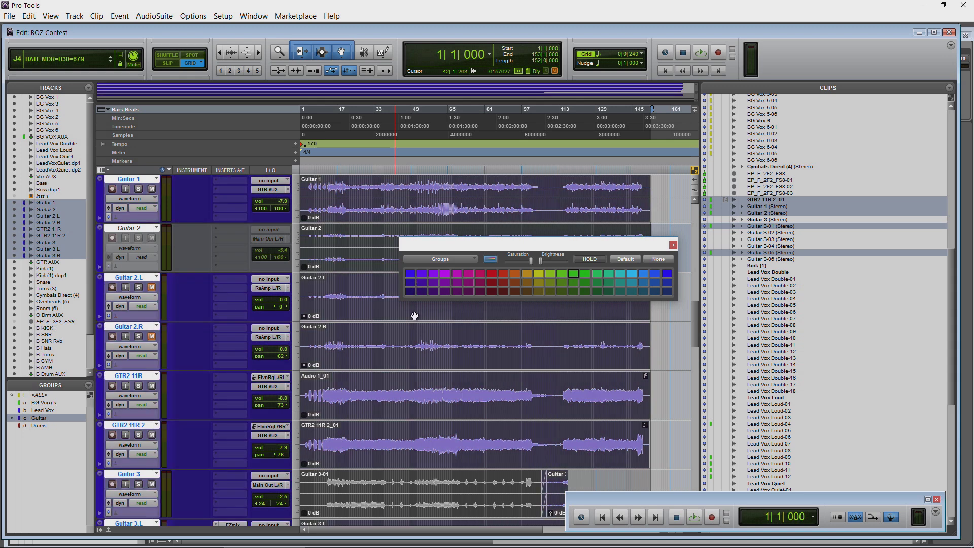
{"action": "left_click", "coordinate": [347, 338]}
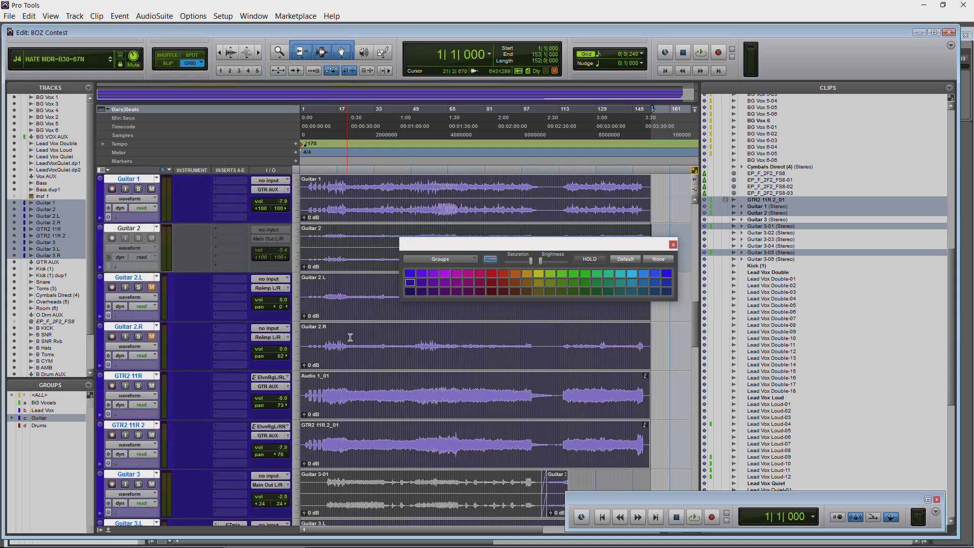
Check the default color coding preferences, leaving both track and clip color coding on Groups
{"action": "scroll", "coordinate": [350, 337], "scroll_direction": "up", "scroll_amount": 2}
{"action": "left_click", "coordinate": [223, 16]}
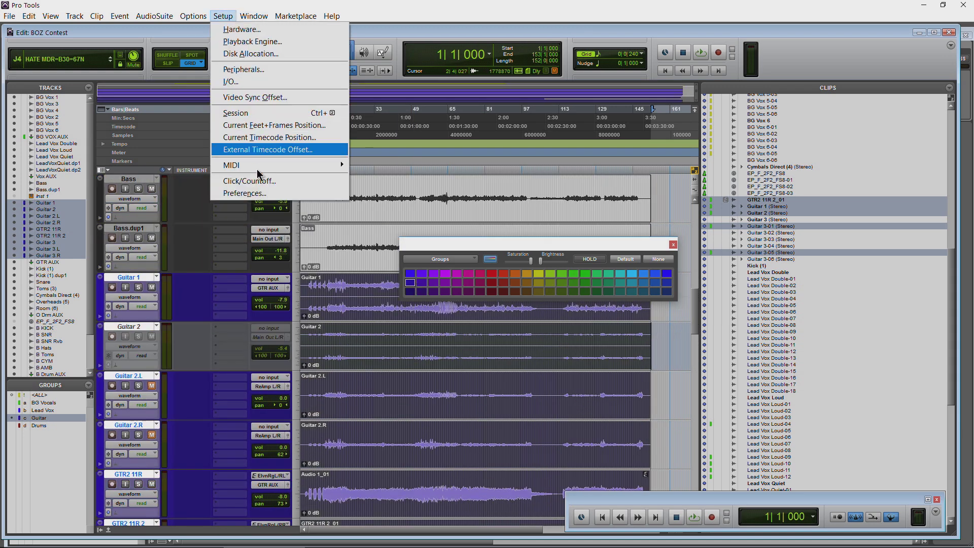
{"action": "left_click", "coordinate": [244, 193]}
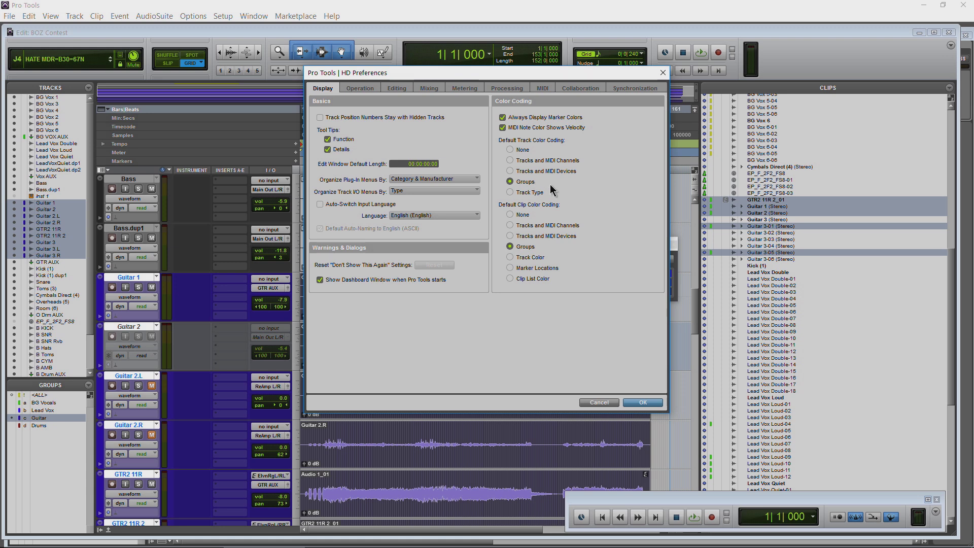
{"action": "left_click", "coordinate": [509, 171]}
{"action": "left_click", "coordinate": [510, 182]}
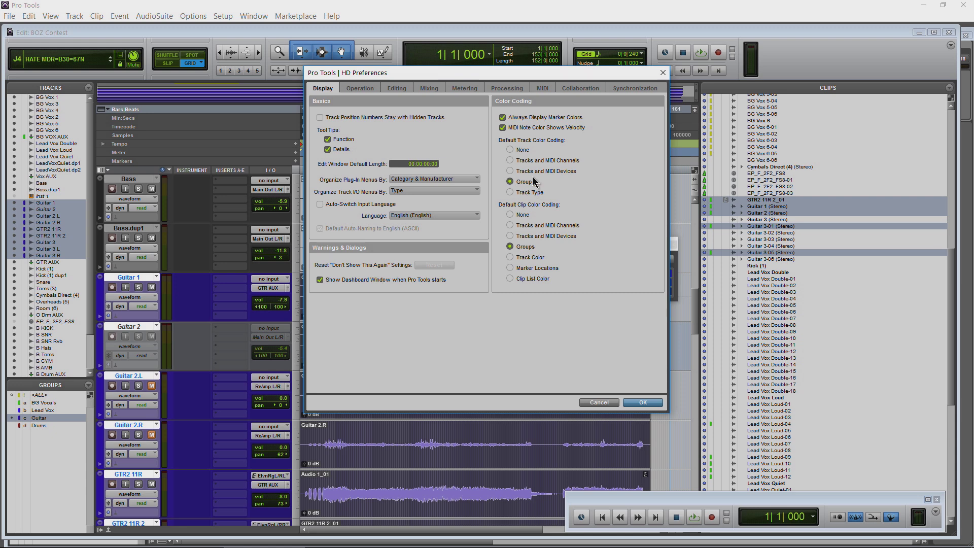
{"action": "left_click", "coordinate": [643, 404]}
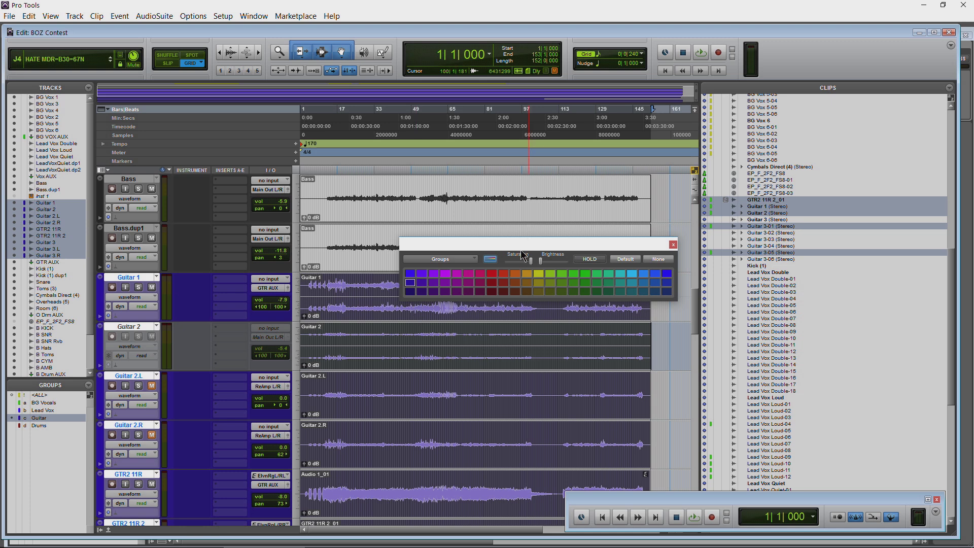
Color the Guitar group yellow and then green, and color its selected tracks crimson using the Tracks palette
{"action": "left_click", "coordinate": [540, 282]}
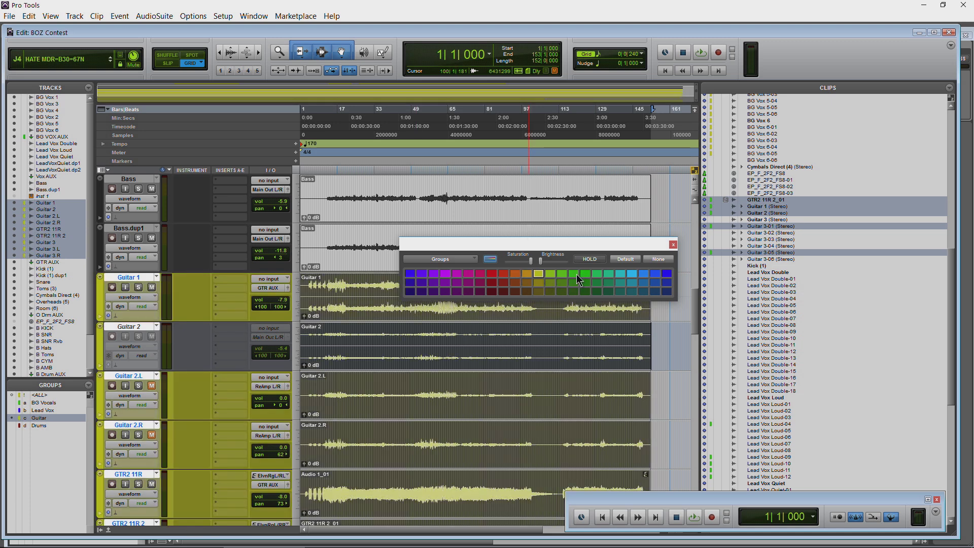
{"action": "left_click", "coordinate": [577, 274]}
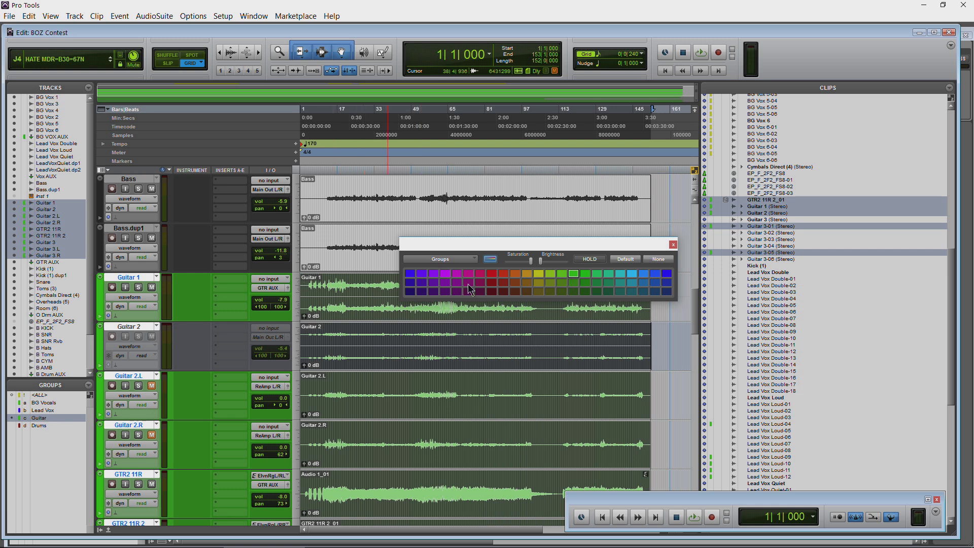
{"action": "left_click", "coordinate": [452, 260]}
{"action": "left_click", "coordinate": [466, 265]}
{"action": "left_click", "coordinate": [479, 274]}
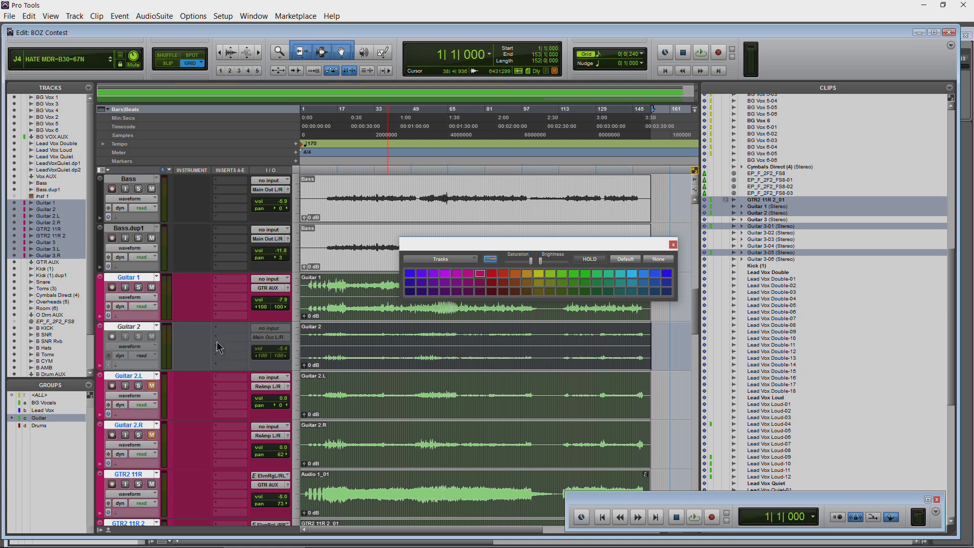
Set the Color Palette to Clips in Tracks and color the clips on the selected guitar tracks yellow
{"action": "left_click", "coordinate": [449, 259]}
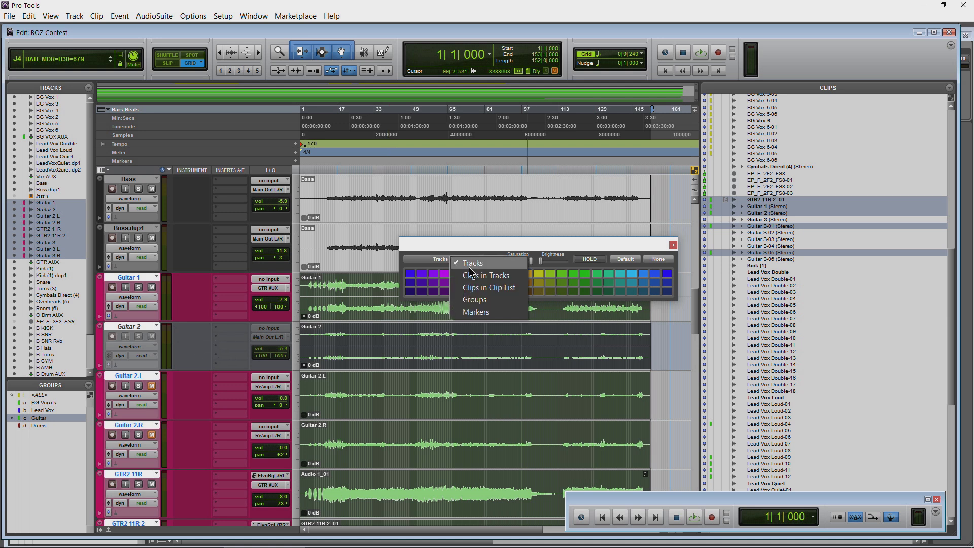
{"action": "left_click", "coordinate": [469, 275]}
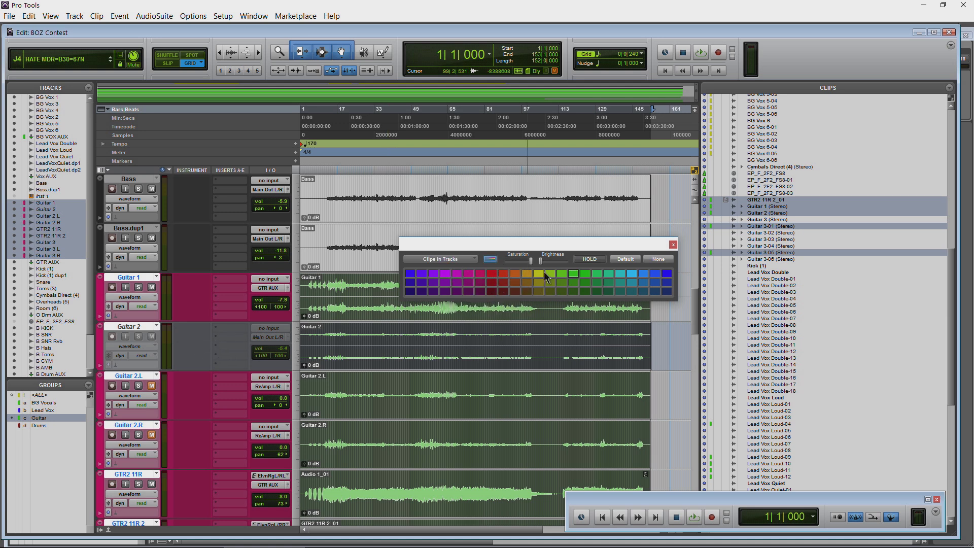
{"action": "left_click", "coordinate": [544, 274]}
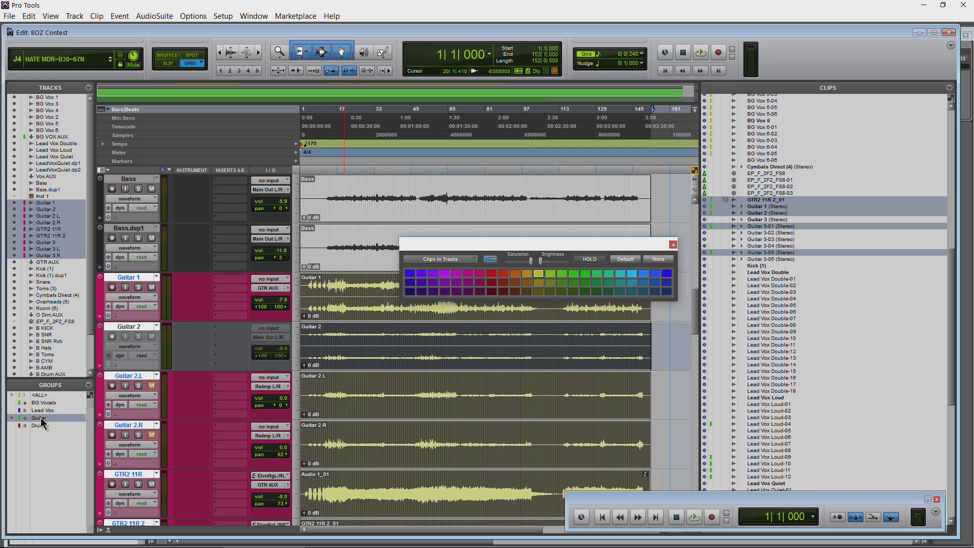
Set the Color Palette to Groups and color the Guitar group purple with Hold enabled
{"action": "left_click", "coordinate": [464, 259]}
{"action": "left_click", "coordinate": [467, 300]}
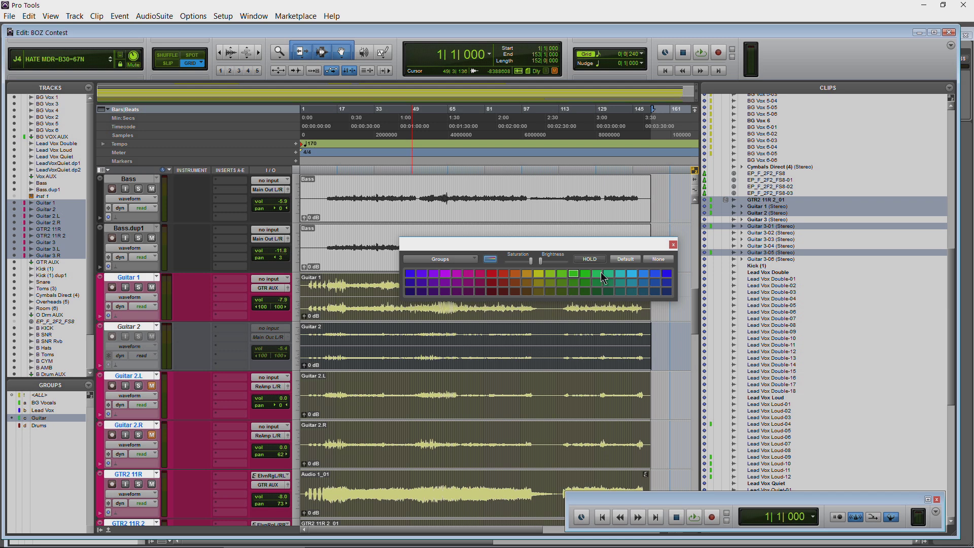
{"action": "left_click", "coordinate": [446, 283]}
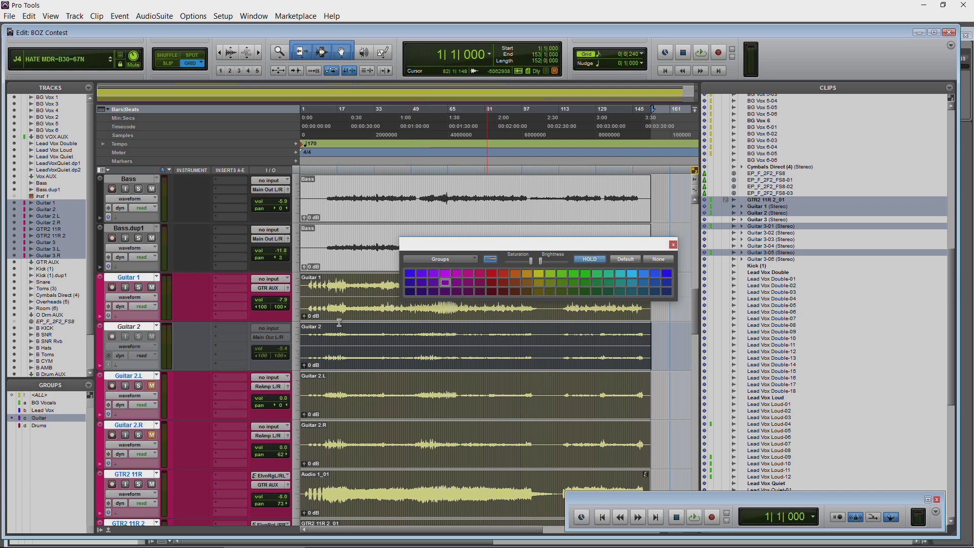
Activate the Lead Vox group, leave it as the only highlighted group and view the background vocal tracks
{"action": "left_click", "coordinate": [15, 411]}
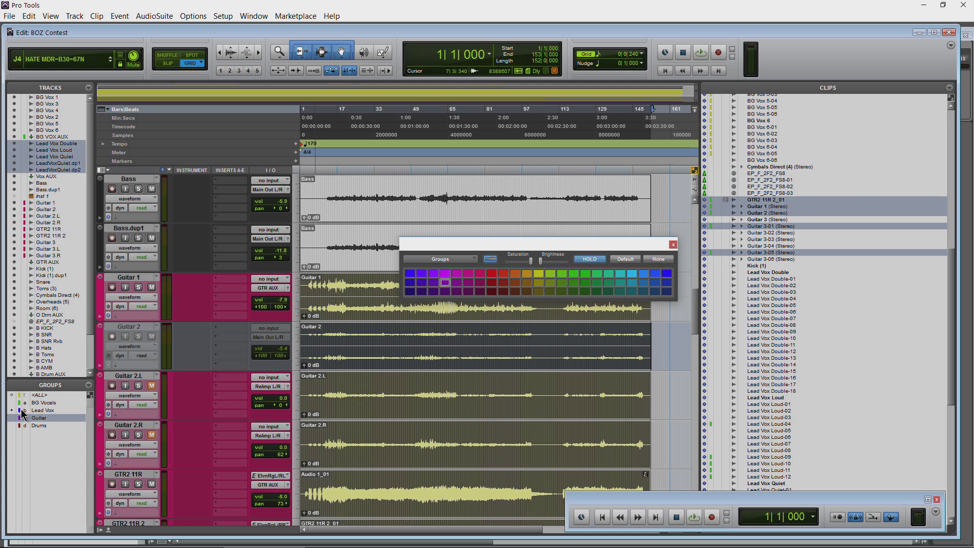
{"action": "left_click", "coordinate": [12, 410]}
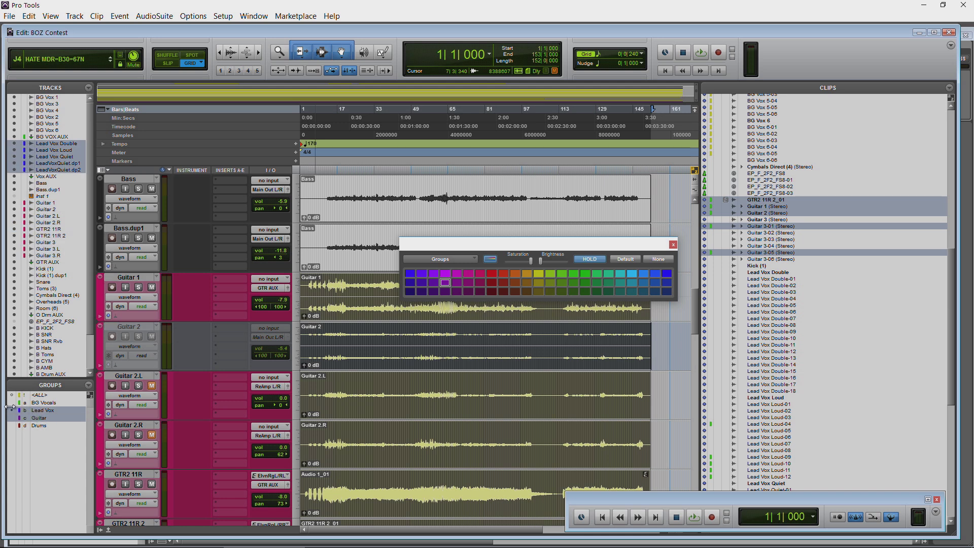
{"action": "left_click", "coordinate": [46, 419]}
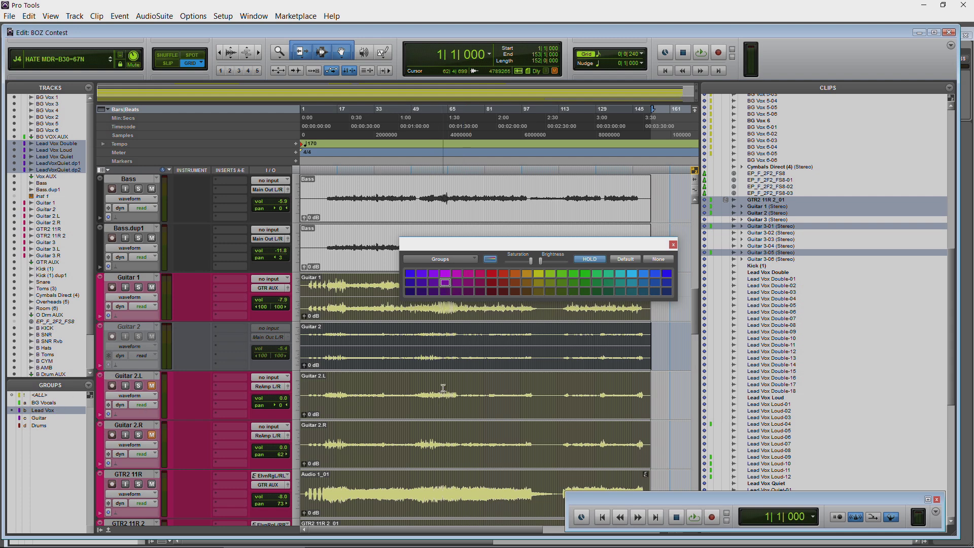
{"action": "scroll", "coordinate": [344, 391], "scroll_direction": "up", "scroll_amount": 10}
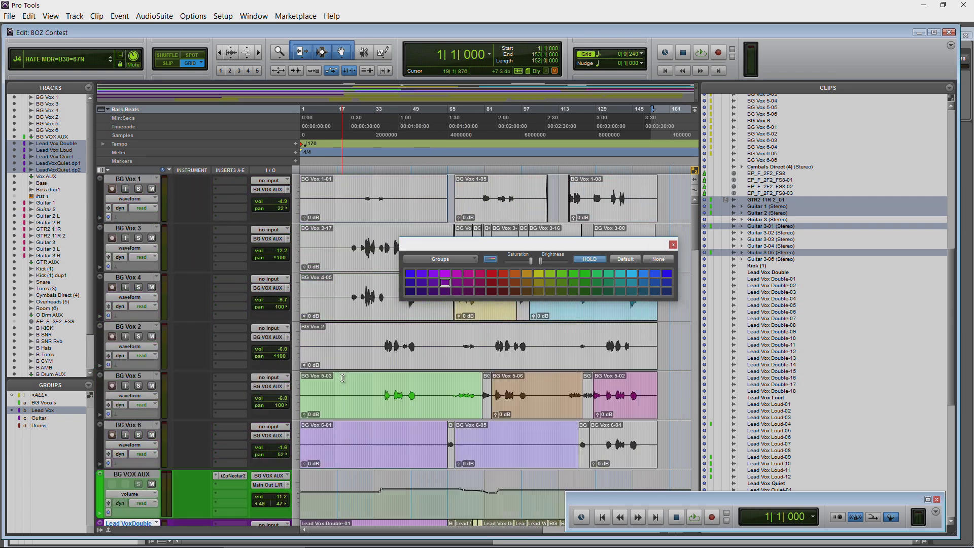
{"action": "scroll", "coordinate": [365, 361], "scroll_direction": "up", "scroll_amount": 2}
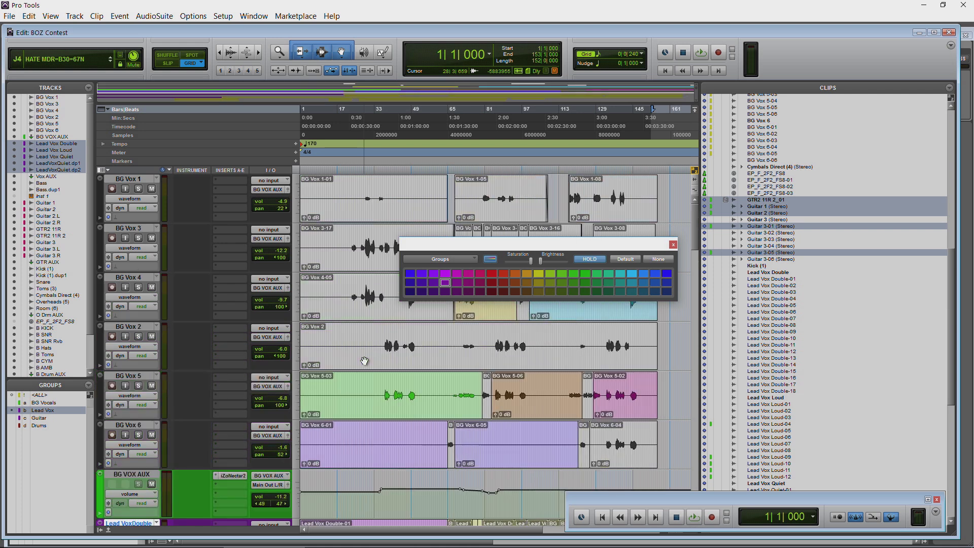
Select the six background vocal tracks from BG Vox 1 to BG Vox 6 and color them red with the Tracks palette
{"action": "left_click", "coordinate": [133, 180]}
{"action": "left_click", "coordinate": [129, 428], "text": "shift"}
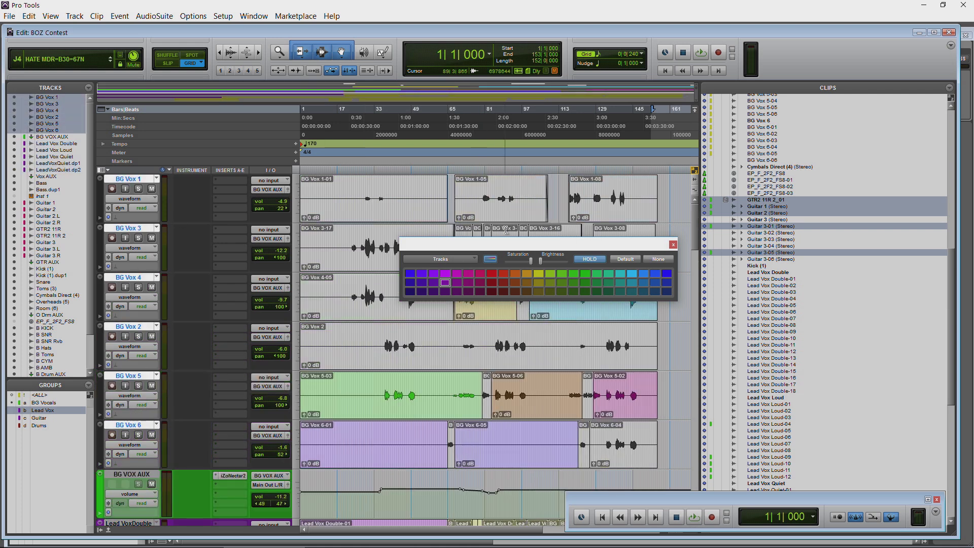
{"action": "left_click", "coordinate": [450, 265]}
{"action": "left_click", "coordinate": [449, 263]}
{"action": "left_click", "coordinate": [503, 274]}
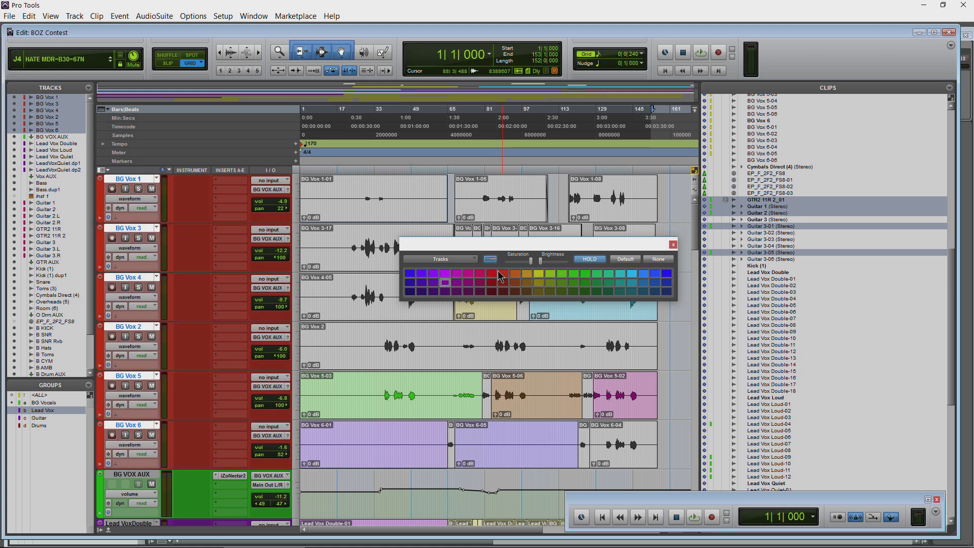
Select clips BG Vox 1-01, 1-05 and 1-08 and color them green with the Clips in Tracks palette
{"action": "left_click", "coordinate": [474, 259]}
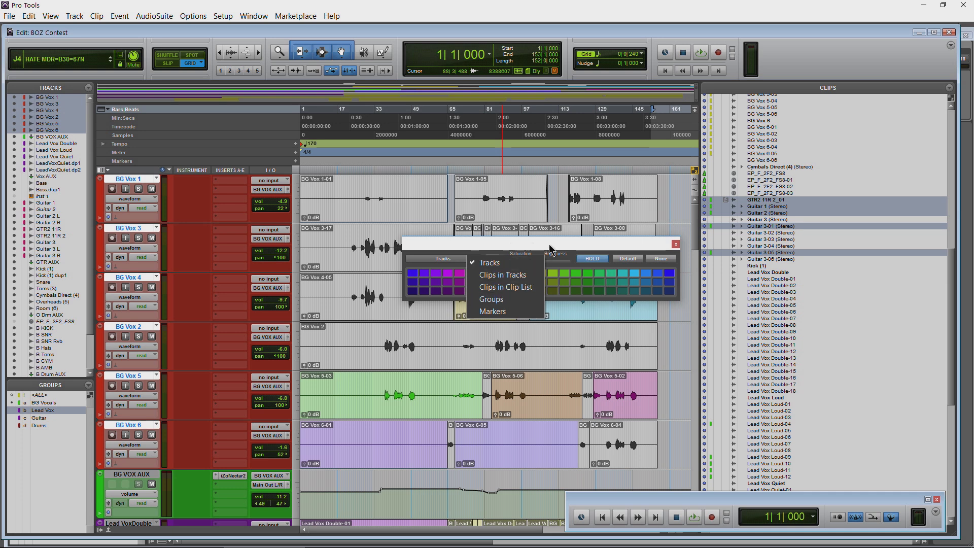
{"action": "left_click", "coordinate": [550, 249]}
{"action": "left_click_drag", "start_coordinate": [542, 249], "coordinate": [506, 251]}
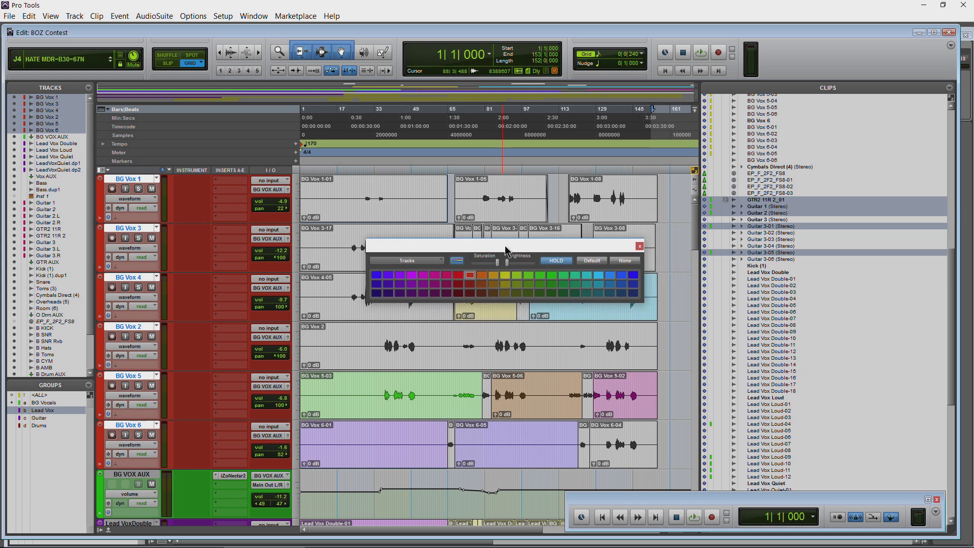
{"action": "left_click", "coordinate": [367, 216]}
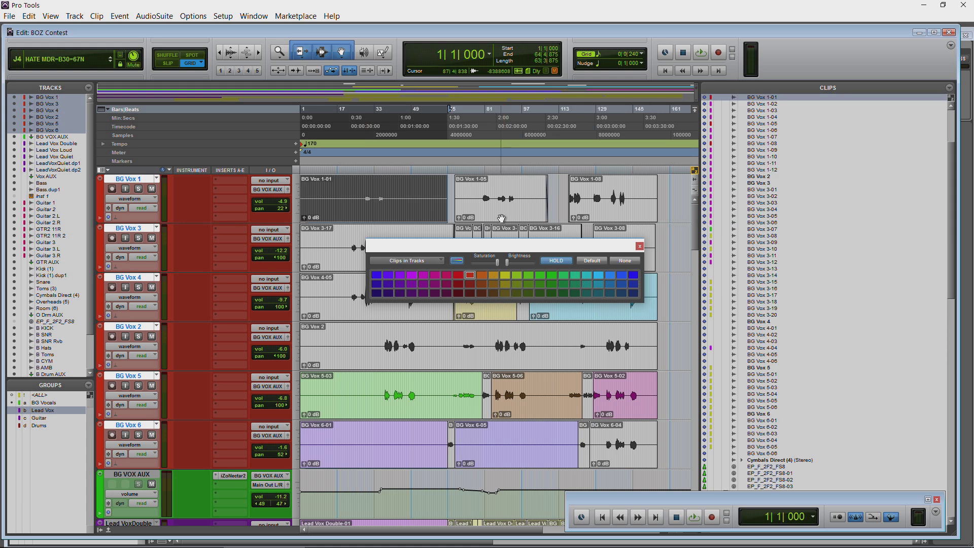
{"action": "left_click", "coordinate": [502, 220], "text": "shift"}
{"action": "left_click", "coordinate": [625, 212], "text": "shift"}
{"action": "left_click", "coordinate": [541, 277]}
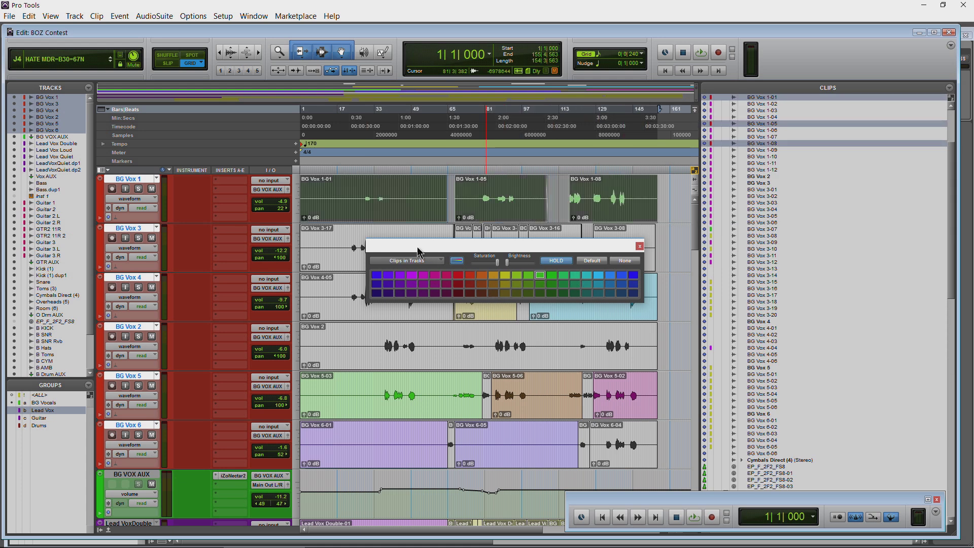
Color clip BG Vox 3-17 pink and clip BG Vox 3-20 olive
{"action": "left_click", "coordinate": [330, 268]}
{"action": "left_click", "coordinate": [446, 276]}
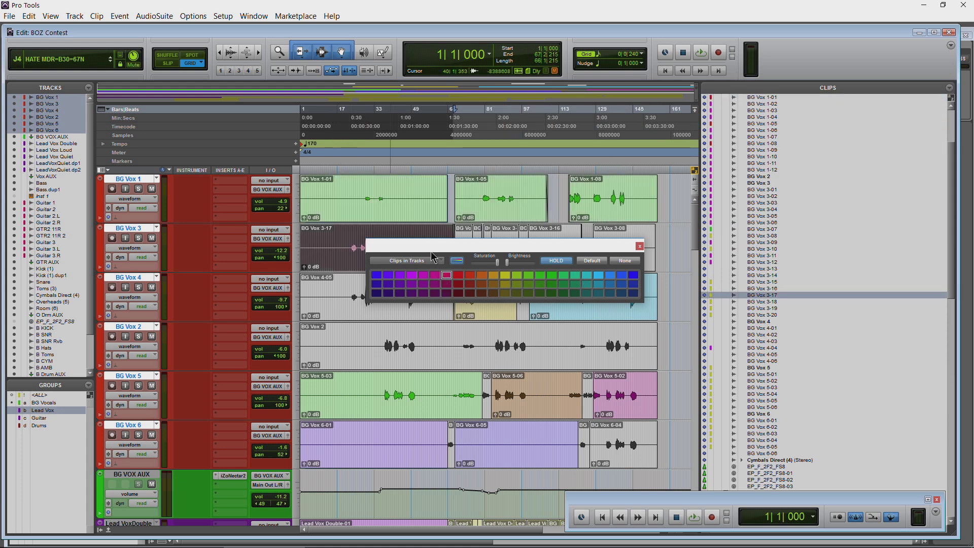
{"action": "left_click_drag", "start_coordinate": [433, 250], "coordinate": [459, 305]}
{"action": "left_click", "coordinate": [507, 257]}
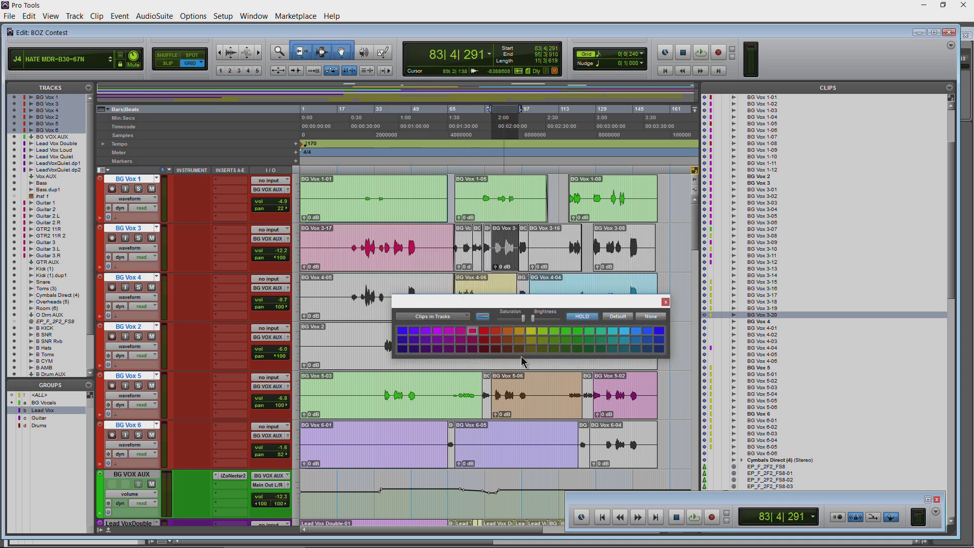
Set the default track color coding to Tracks and MIDI Channels and the default clip color coding to Track Color in the preferences
{"action": "left_click", "coordinate": [224, 16]}
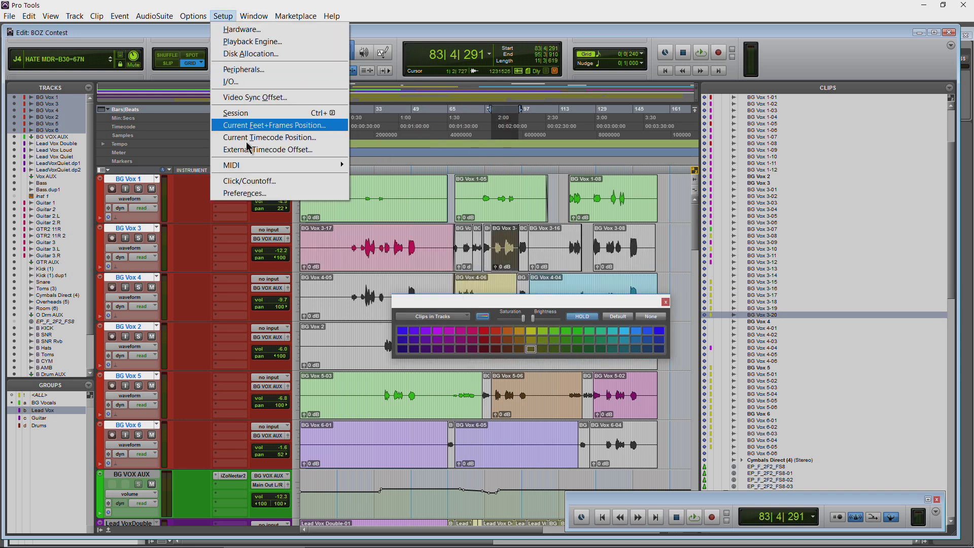
{"action": "left_click", "coordinate": [238, 192]}
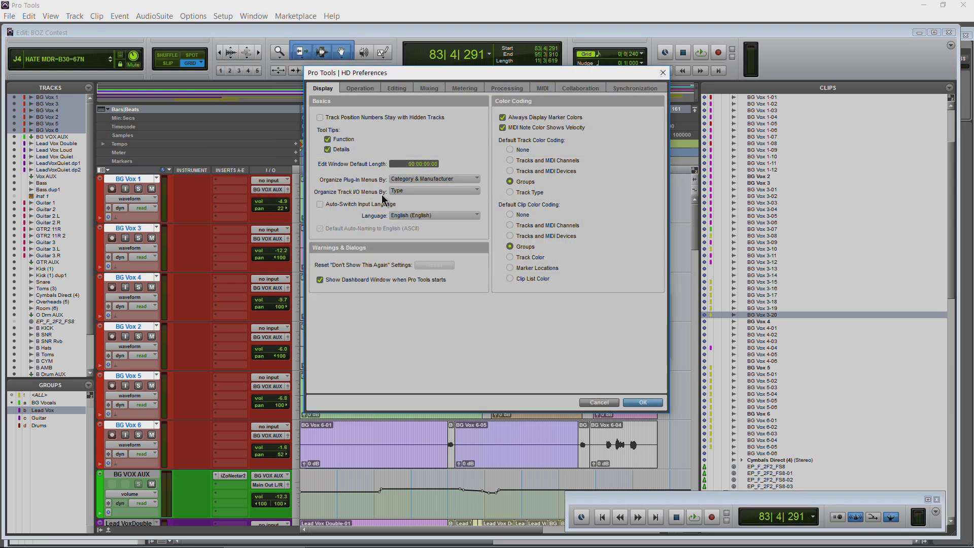
{"action": "left_click", "coordinate": [510, 160]}
{"action": "left_click", "coordinate": [510, 257]}
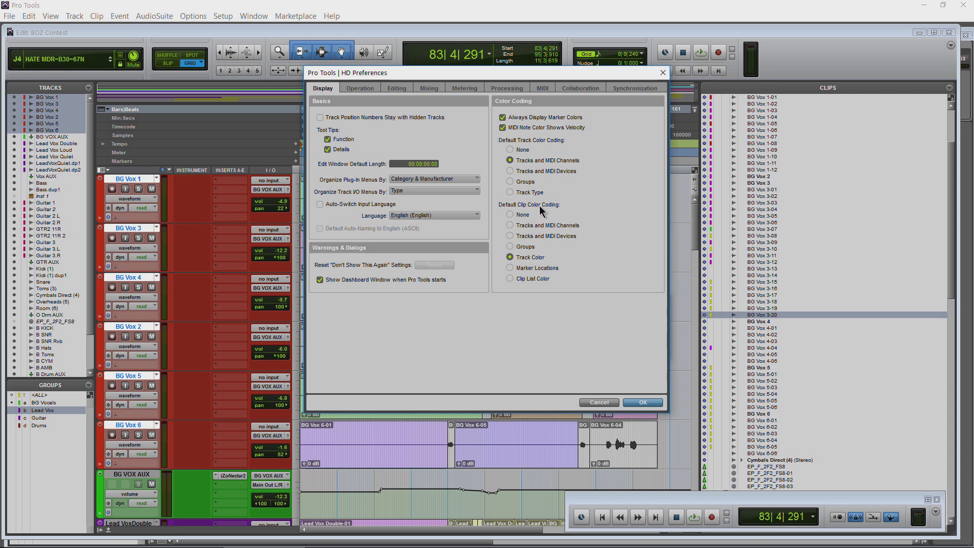
{"action": "left_click", "coordinate": [642, 403]}
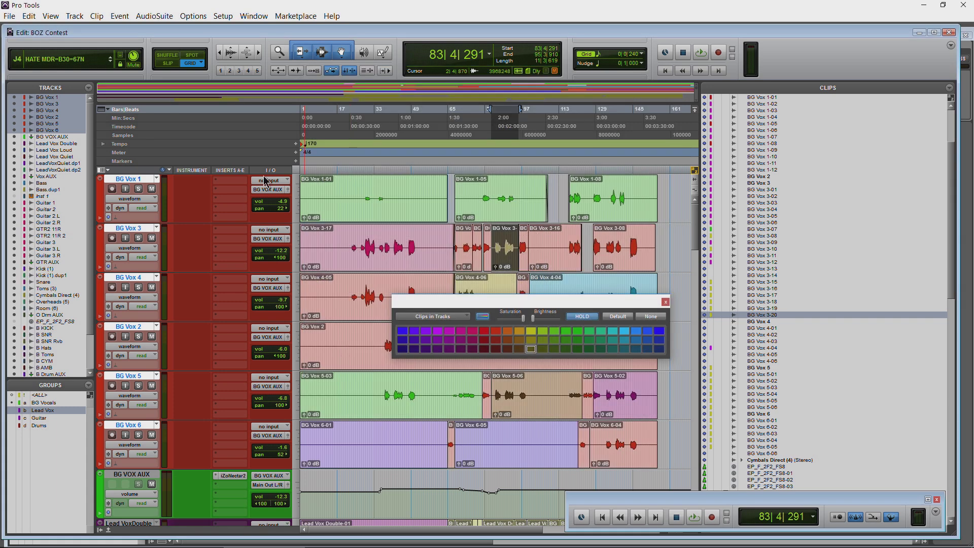
Reset clips BG Vox 3-17, 3-20, 1-05, 1-01 and 4-06 one at a time to their default color
{"action": "scroll", "coordinate": [315, 274], "scroll_direction": "down", "scroll_amount": 3}
{"action": "scroll", "coordinate": [319, 282], "scroll_direction": "up", "scroll_amount": 3}
{"action": "left_click", "coordinate": [344, 311]}
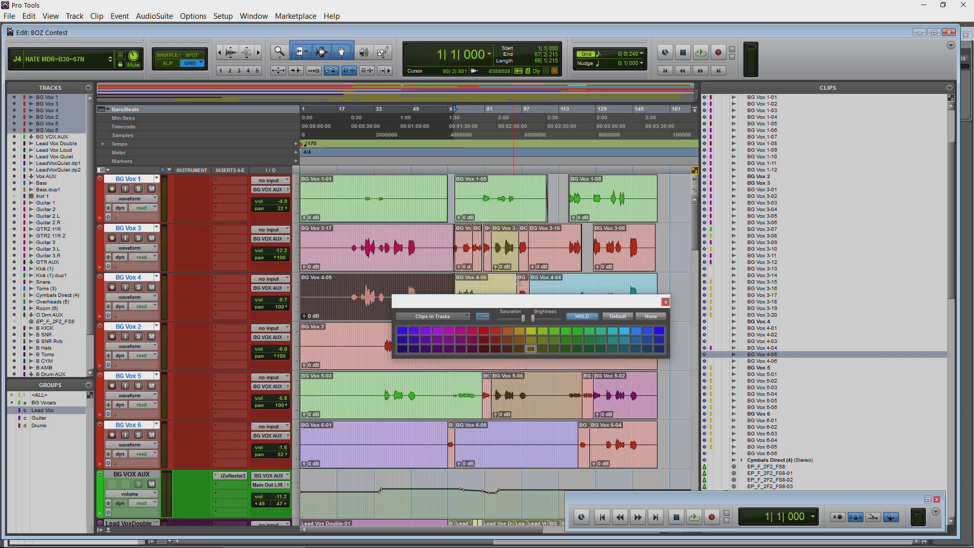
{"action": "left_click", "coordinate": [385, 263]}
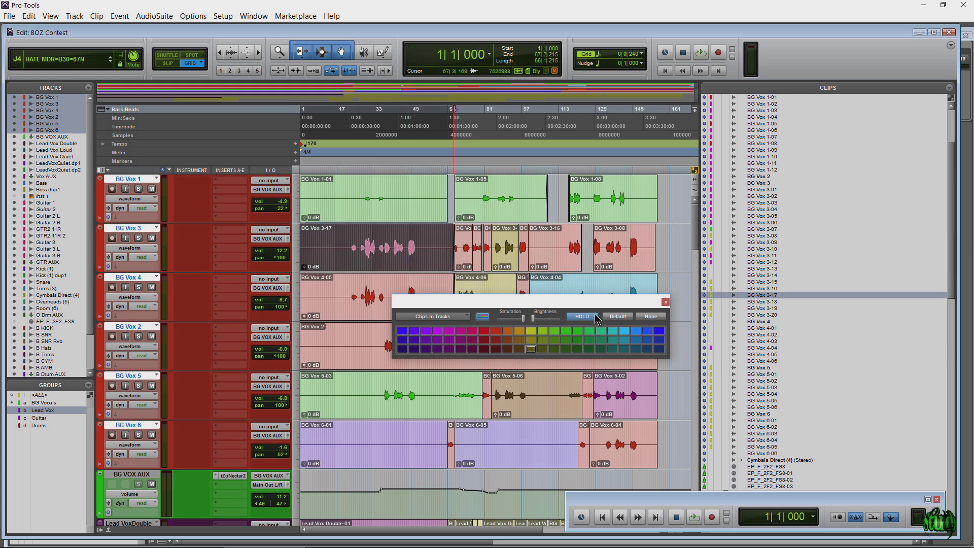
{"action": "left_click", "coordinate": [497, 249]}
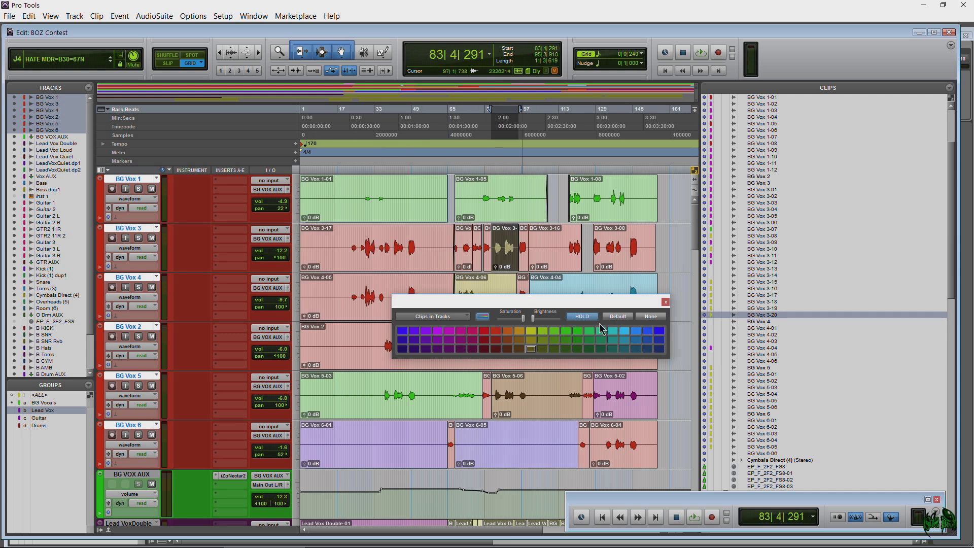
{"action": "left_click", "coordinate": [483, 215]}
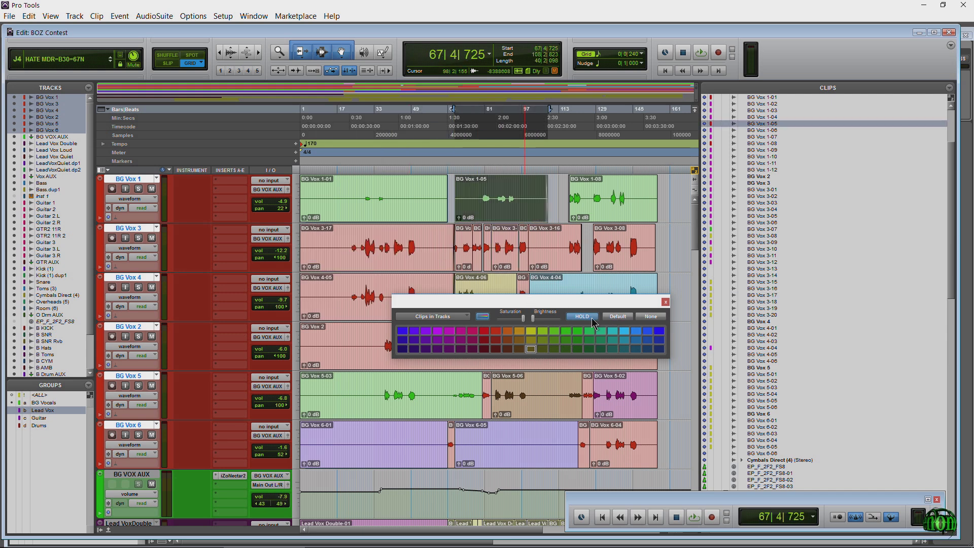
{"action": "left_click", "coordinate": [401, 208]}
{"action": "scroll", "coordinate": [401, 216], "scroll_direction": "down", "scroll_amount": 3}
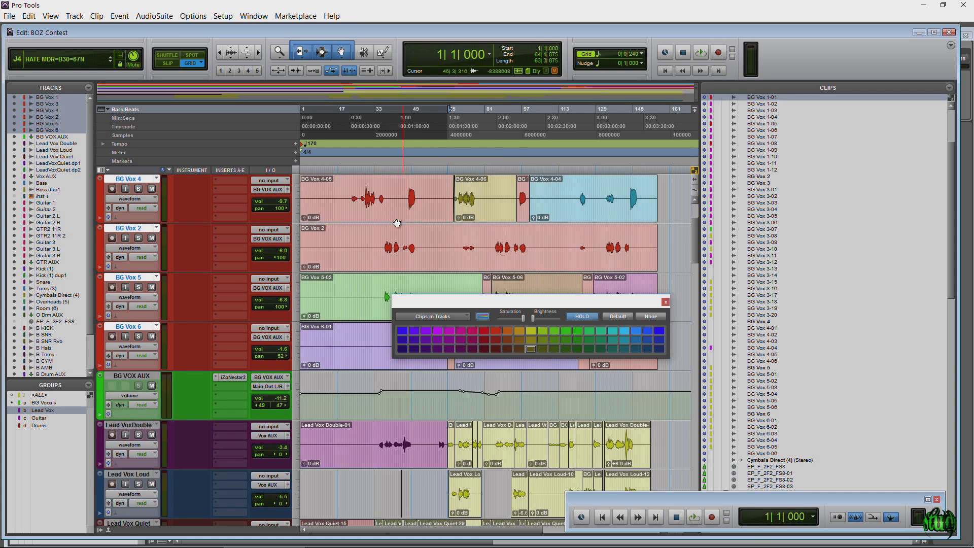
{"action": "left_click", "coordinate": [485, 212]}
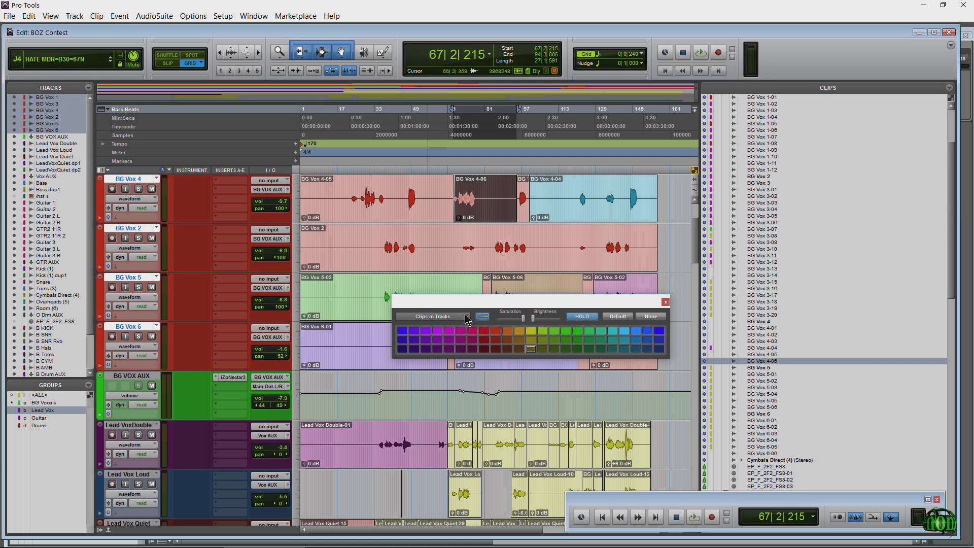
Color the Clips list entries from BG Vox 1-04 to BG Vox 3-16 red and narrow the Clips list to widen the track area
{"action": "scroll", "coordinate": [764, 155], "scroll_direction": "up", "scroll_amount": 2}
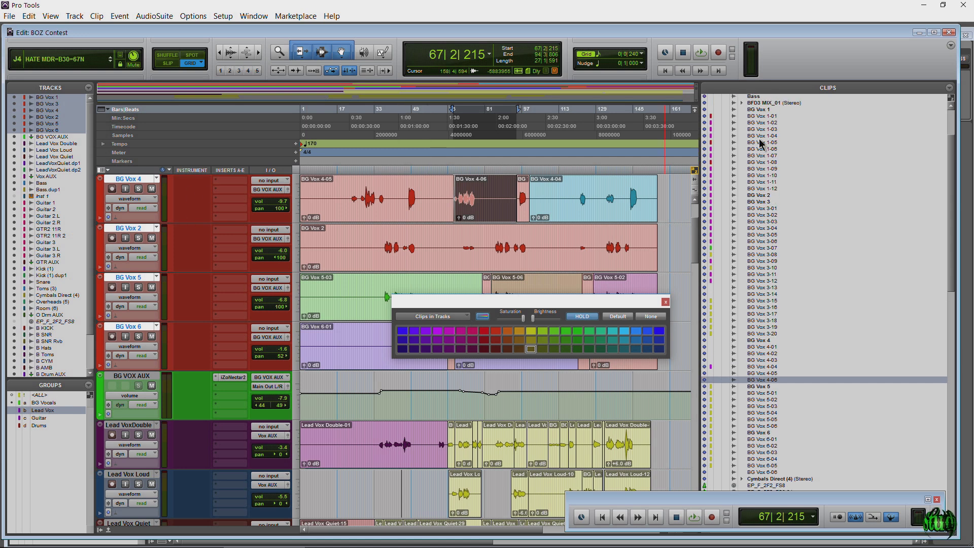
{"action": "left_click", "coordinate": [762, 136]}
{"action": "left_click", "coordinate": [773, 310], "text": "shift"}
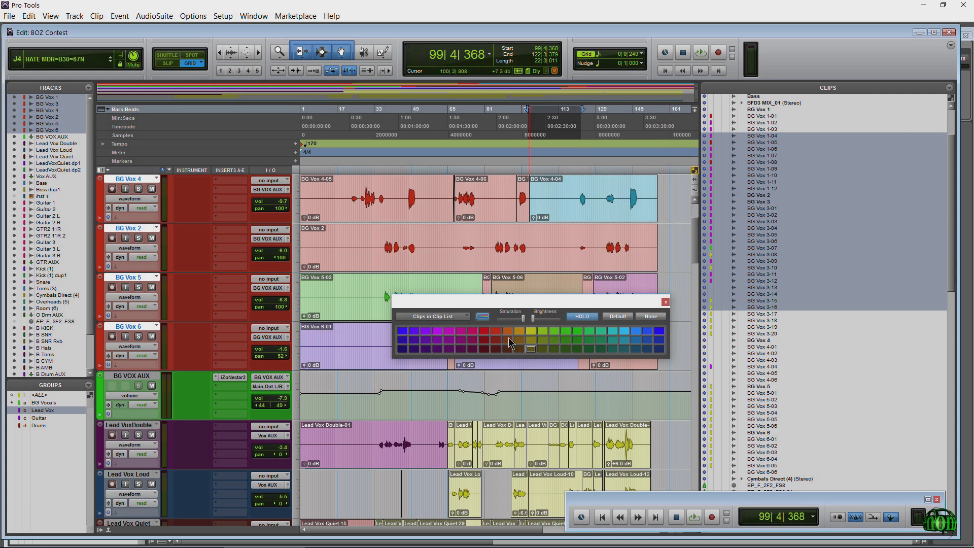
{"action": "left_click", "coordinate": [496, 333]}
{"action": "left_click_drag", "start_coordinate": [562, 303], "coordinate": [593, 251]}
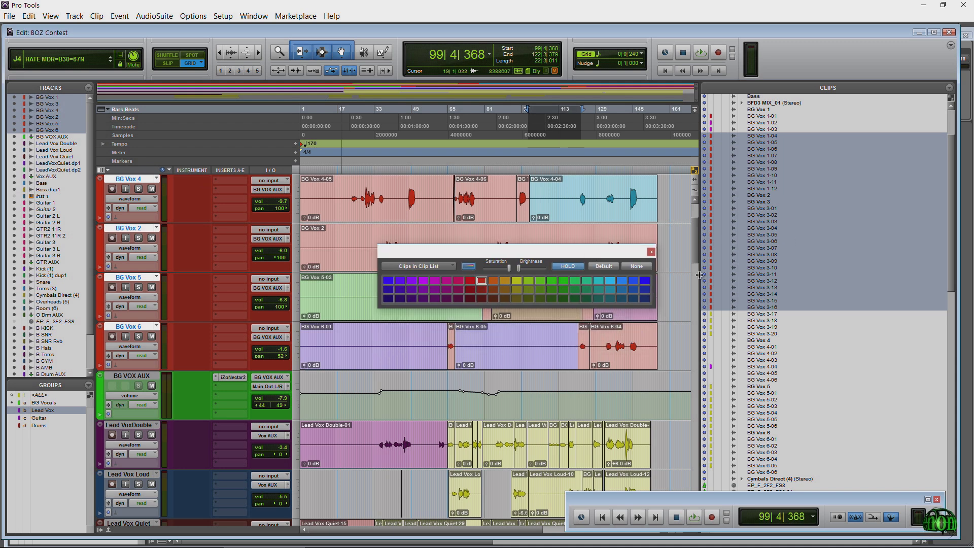
{"action": "left_click_drag", "start_coordinate": [699, 275], "coordinate": [826, 271]}
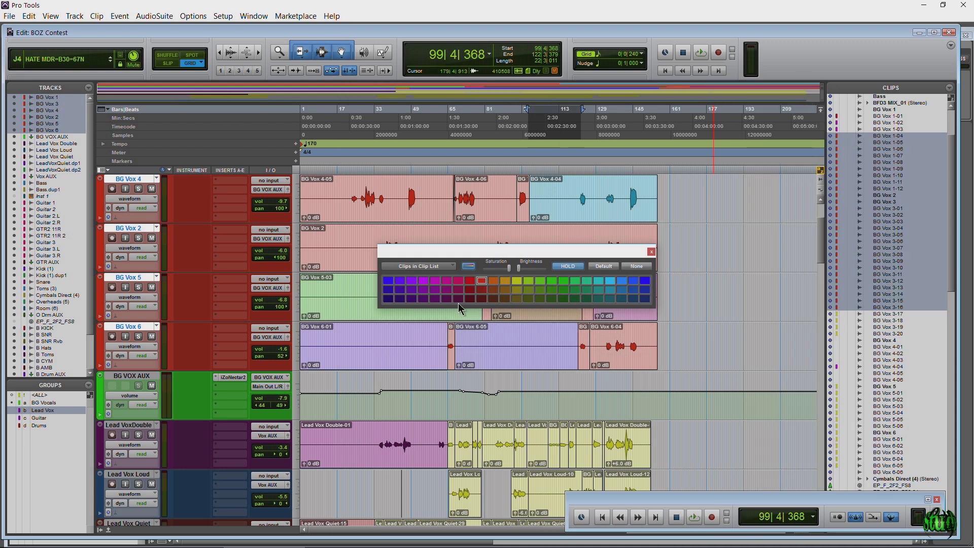
Color the clips on the BG Vox 1 track individually: 1-01 purple, 1-05 green and 1-08 blue
{"action": "scroll", "coordinate": [387, 335], "scroll_direction": "down", "scroll_amount": 15}
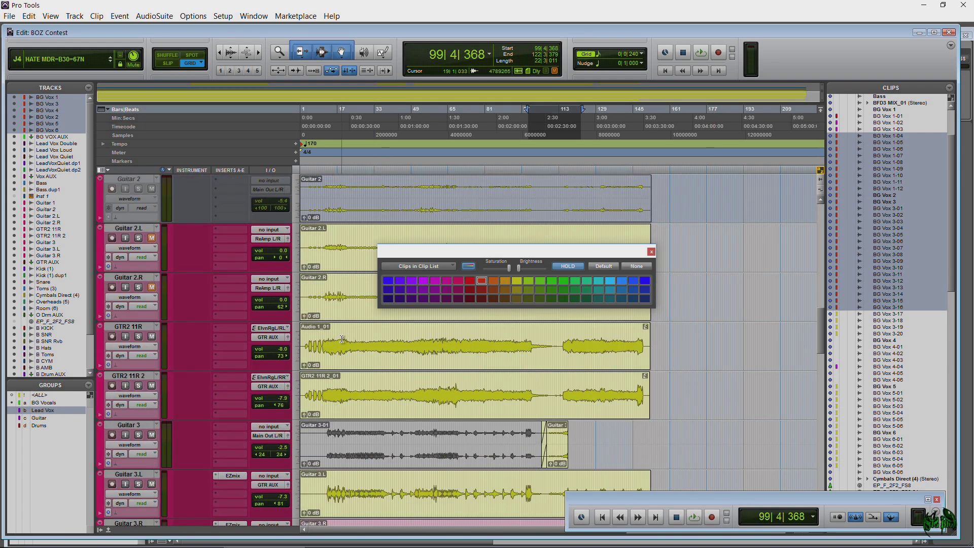
{"action": "scroll", "coordinate": [350, 386], "scroll_direction": "up", "scroll_amount": 17}
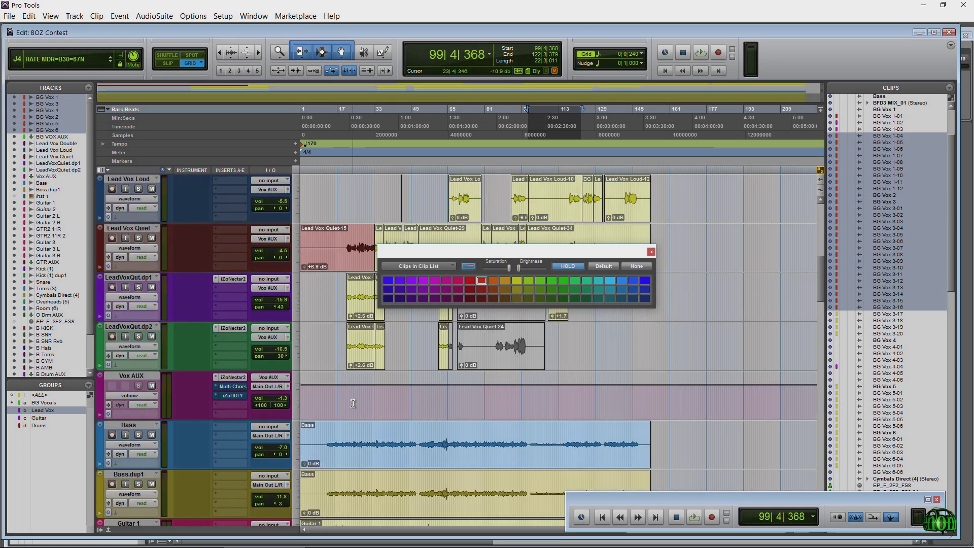
{"action": "left_click", "coordinate": [360, 215]}
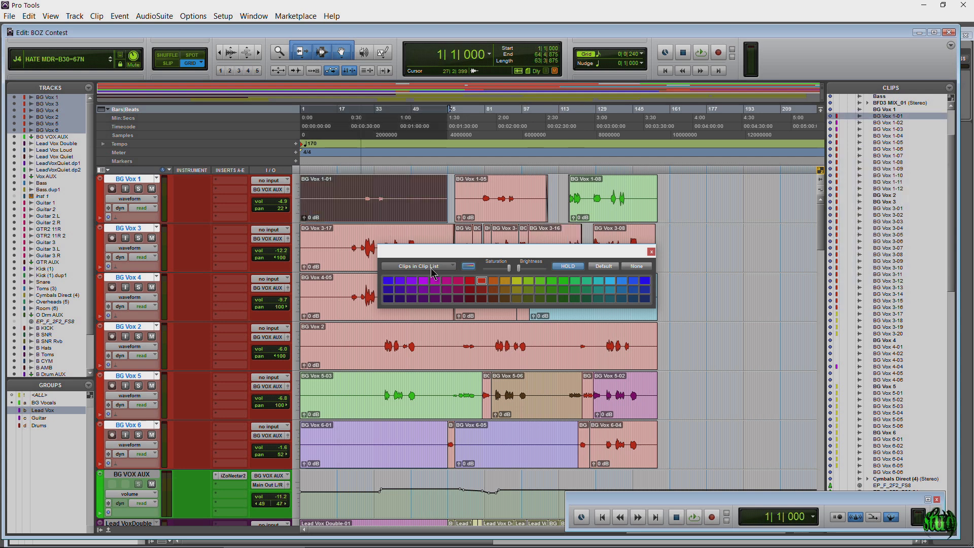
{"action": "left_click", "coordinate": [496, 213]}
{"action": "left_click", "coordinate": [552, 281]}
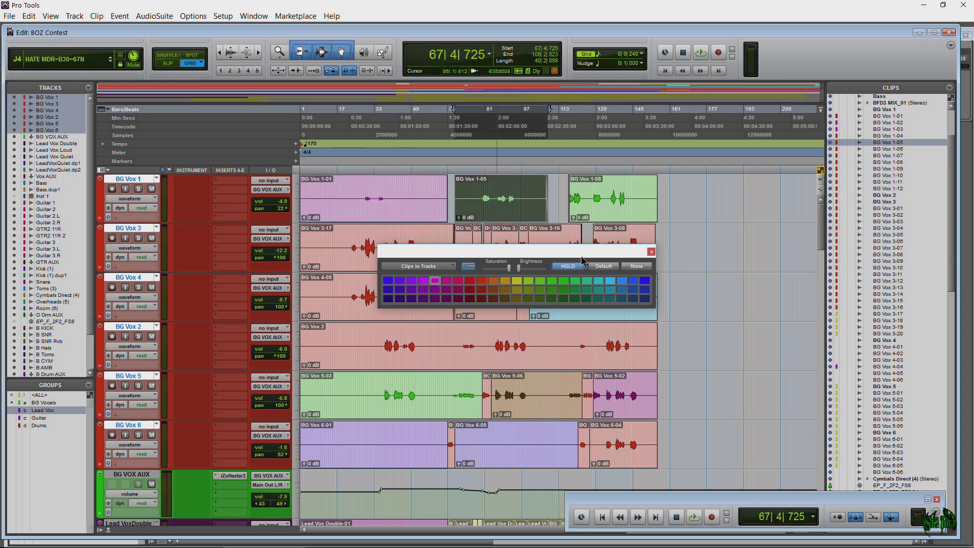
{"action": "left_click", "coordinate": [611, 209]}
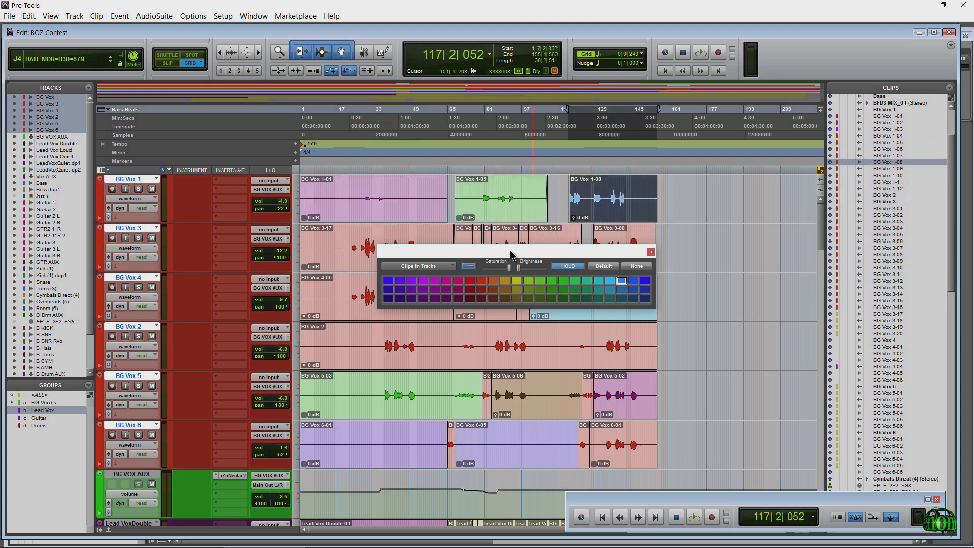